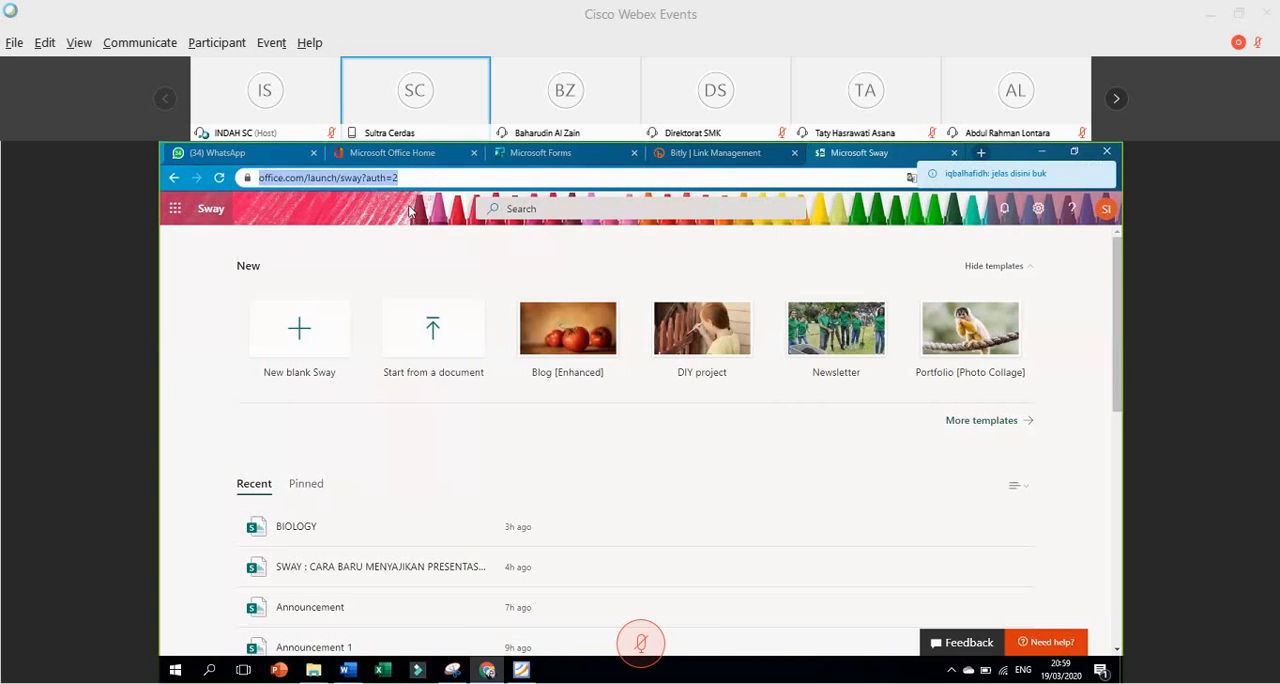
Open the Sway home page at sway.office.com in a new browser tab.
{"action": "key", "text": "ctrl+t"}
{"action": "type", "text": "sway"}
{"action": "key", "text": "Return"}
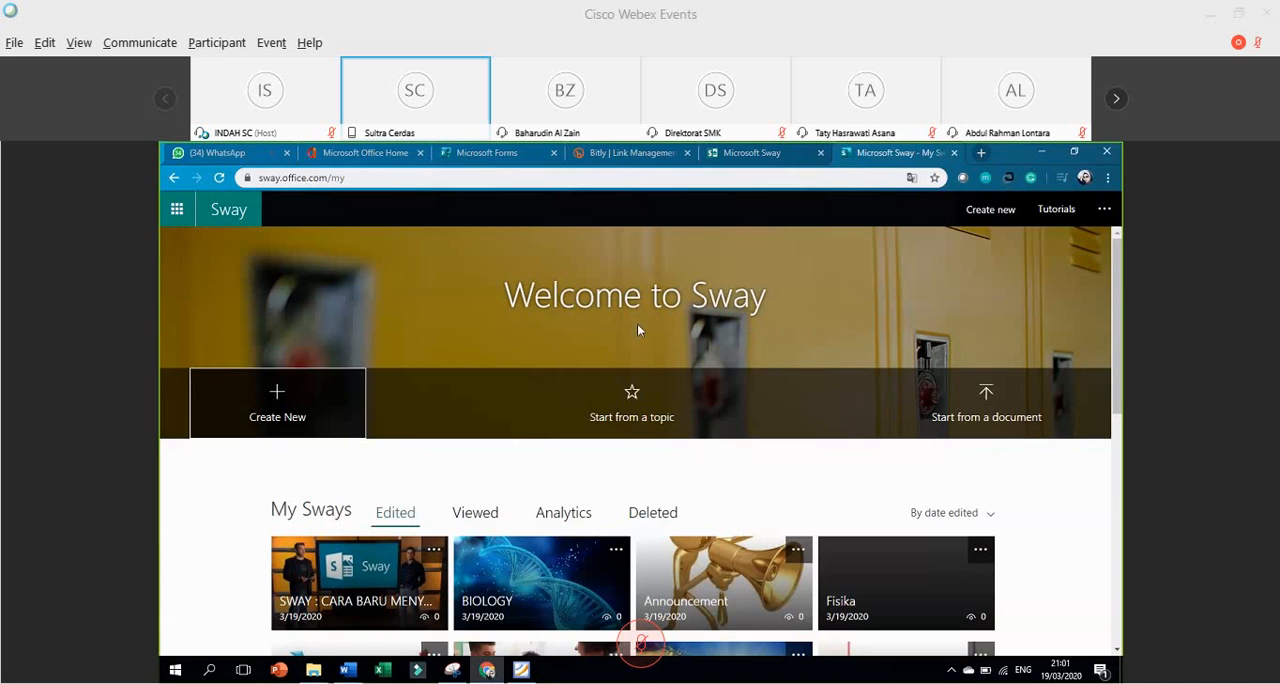
Look through the Sway home page, examining the existing Sways, the available templates and the sample lessons.
{"action": "scroll", "coordinate": [637, 324], "scroll_direction": "down", "scroll_amount": 1}
{"action": "scroll", "coordinate": [637, 324], "scroll_direction": "up", "scroll_amount": 1}
{"action": "scroll", "coordinate": [594, 448], "scroll_direction": "down", "scroll_amount": 3}
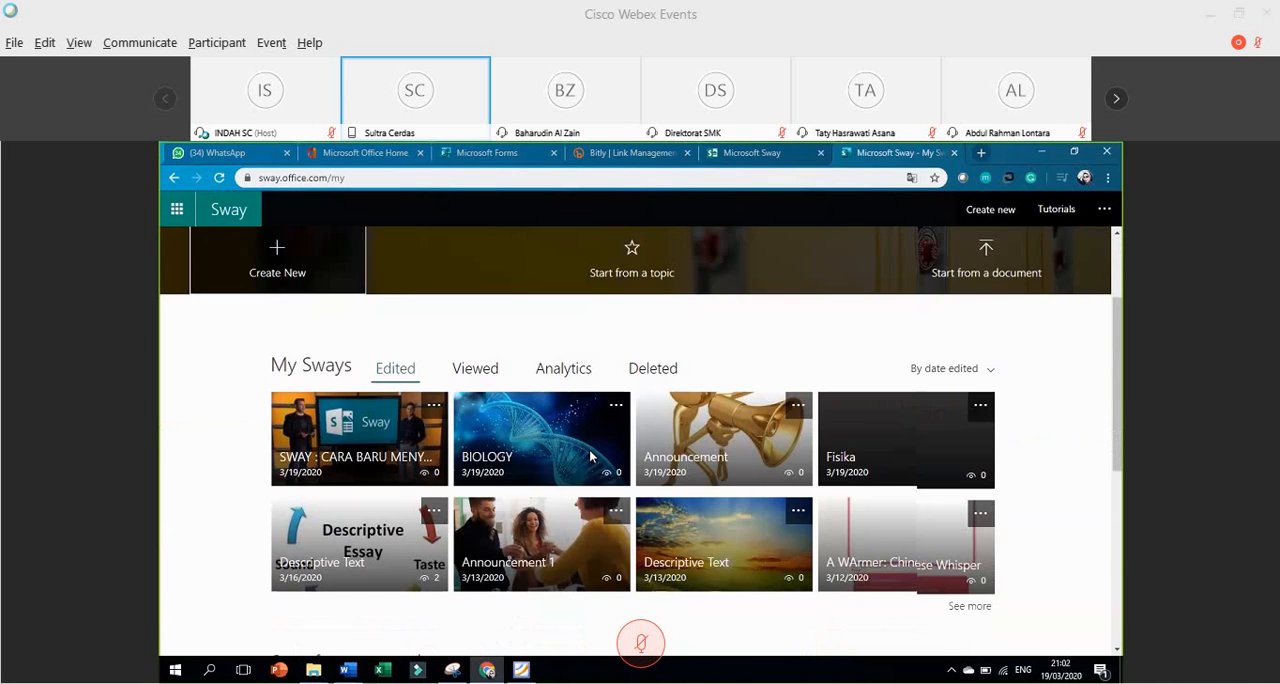
{"action": "scroll", "coordinate": [590, 456], "scroll_direction": "down", "scroll_amount": 7}
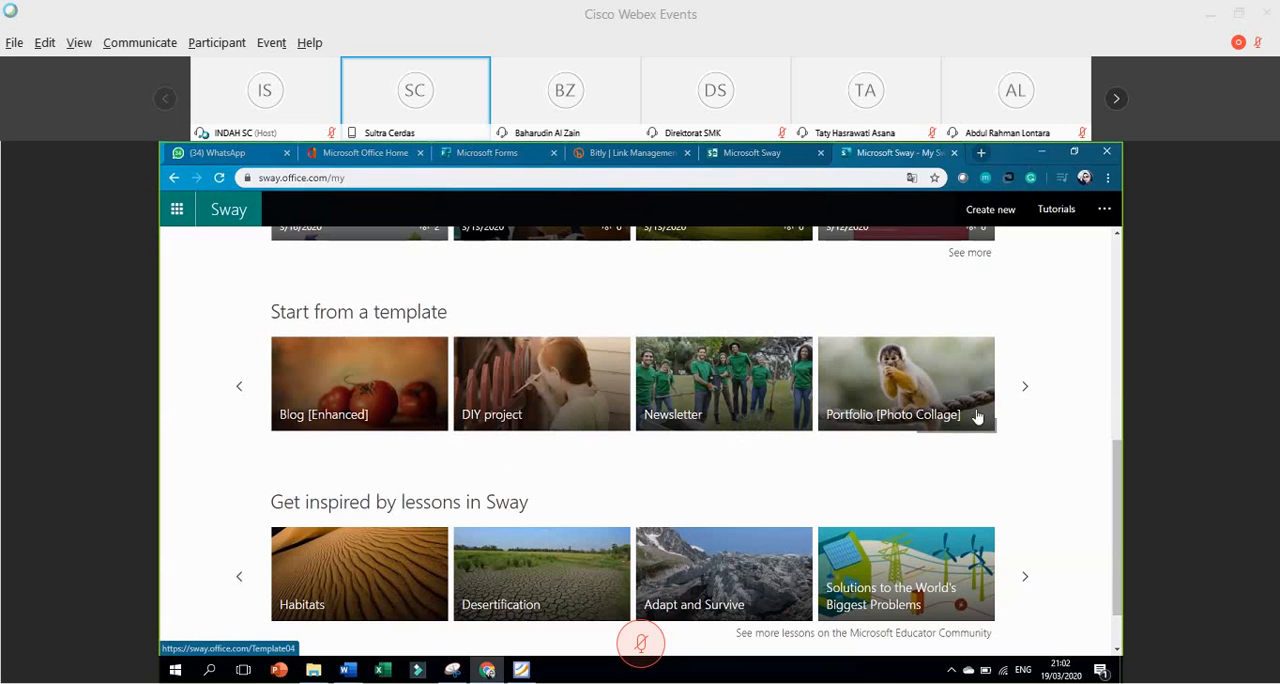
{"action": "left_click", "coordinate": [1025, 387]}
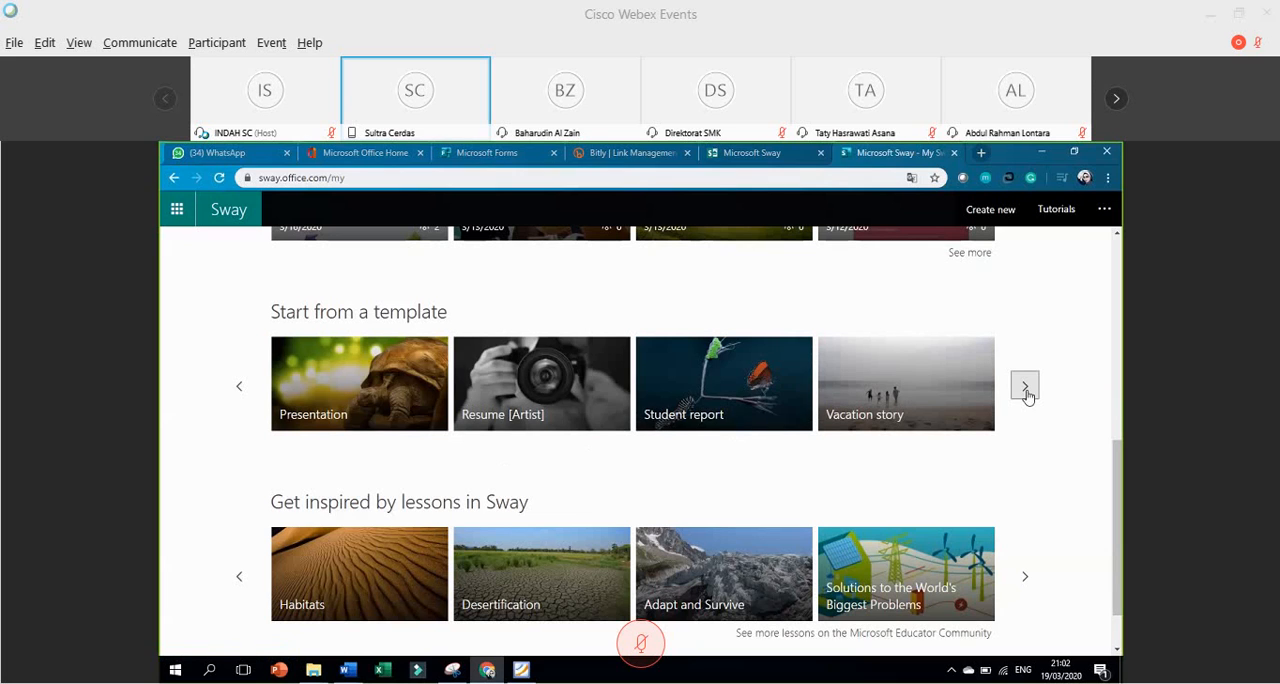
{"action": "left_click", "coordinate": [1026, 393]}
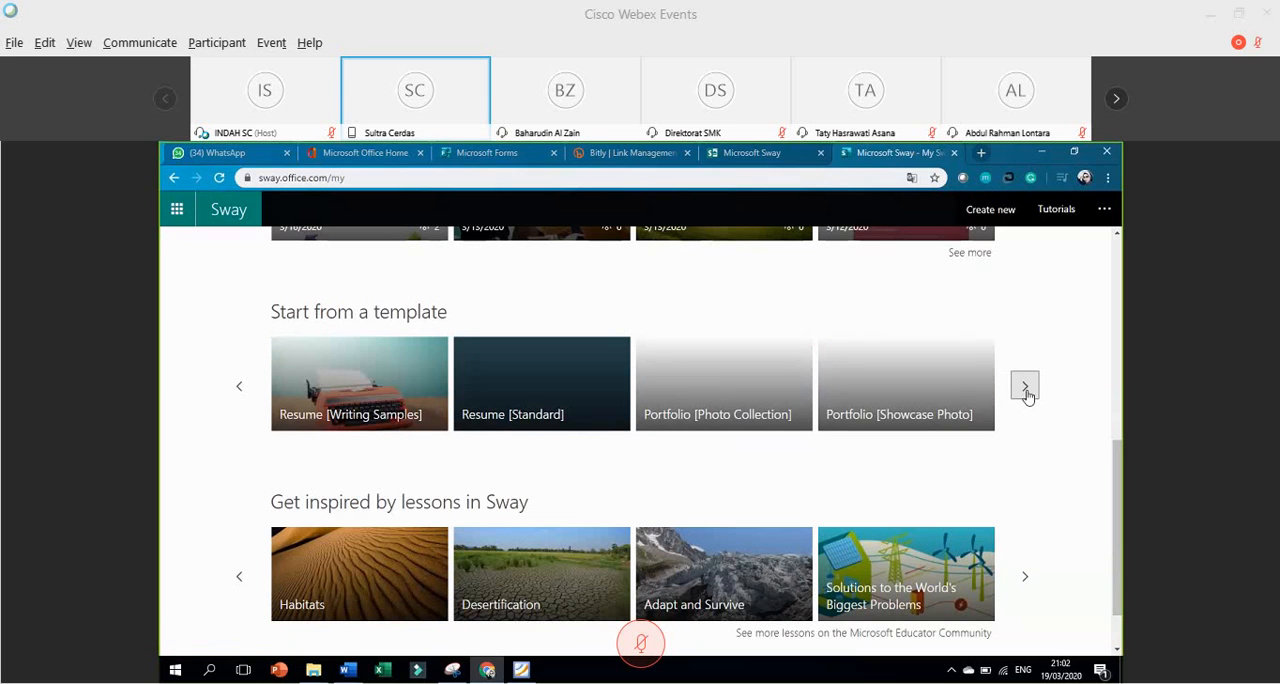
{"action": "left_click", "coordinate": [240, 390]}
{"action": "left_click", "coordinate": [239, 388]}
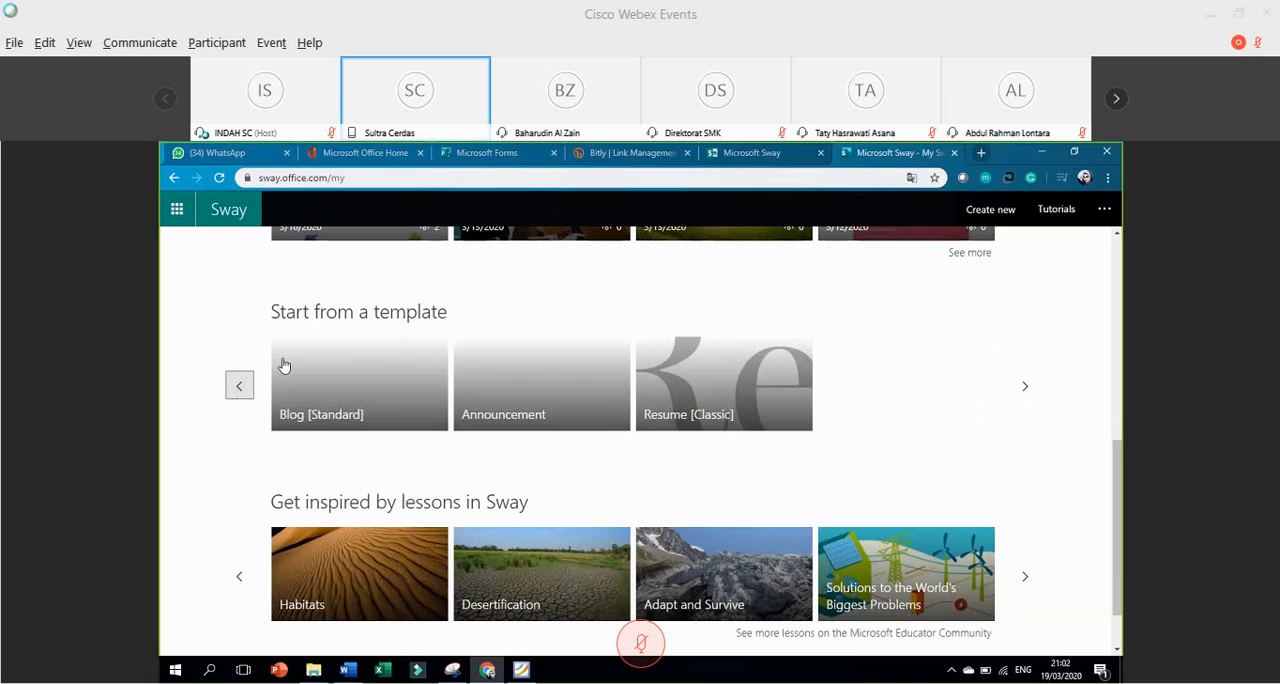
{"action": "scroll", "coordinate": [374, 323], "scroll_direction": "up", "scroll_amount": 5}
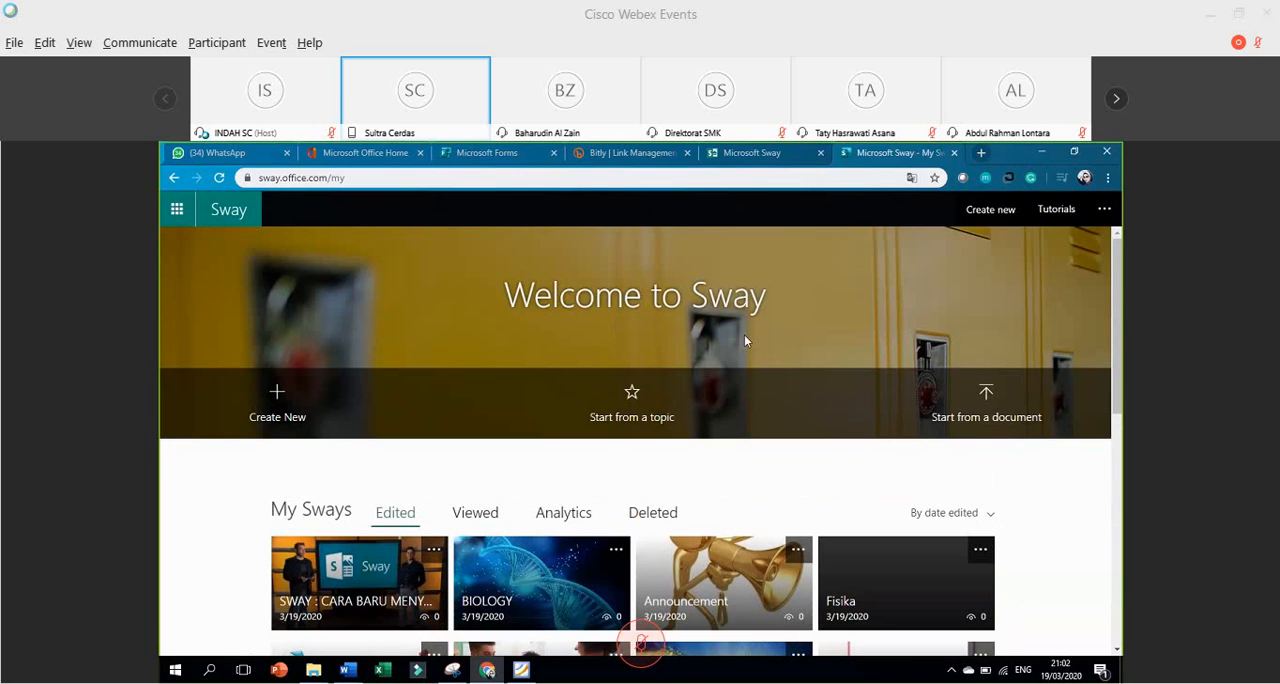
Start a new Sway from the document ANNOUNCEMENTku.doc in the SWAY > Latihan > Doc folder.
{"action": "left_click", "coordinate": [984, 393]}
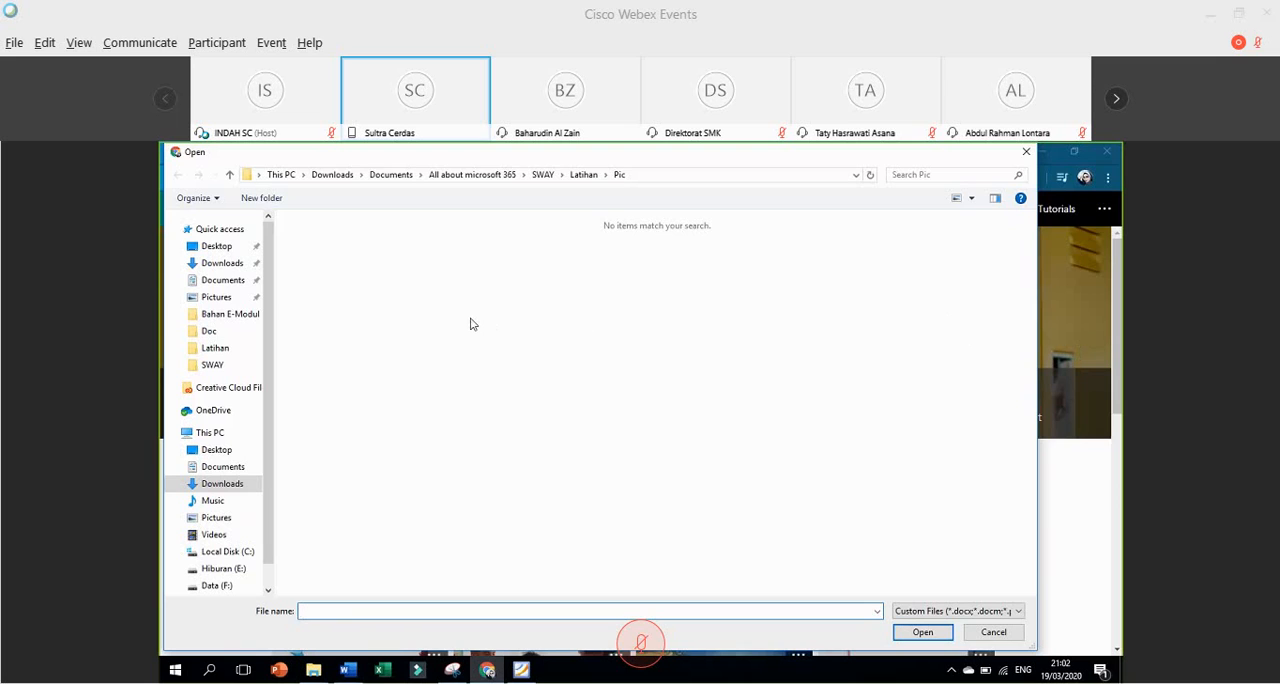
{"action": "left_click", "coordinate": [214, 365]}
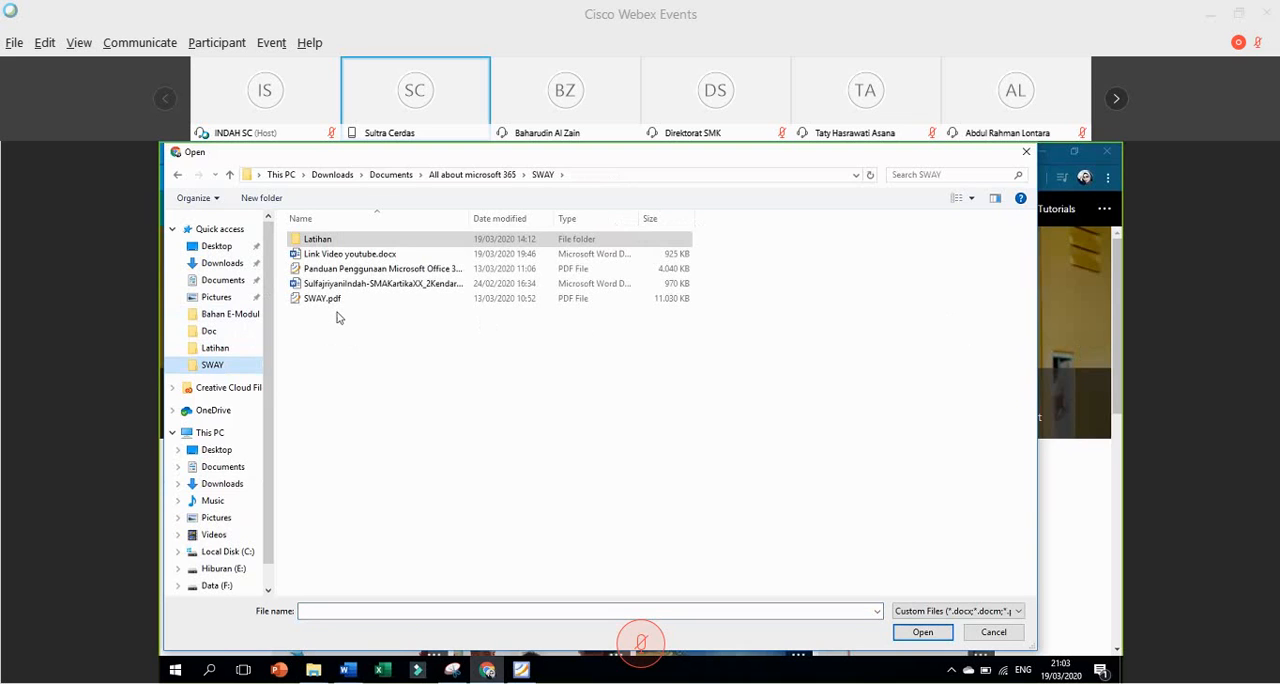
{"action": "double_click", "coordinate": [320, 240]}
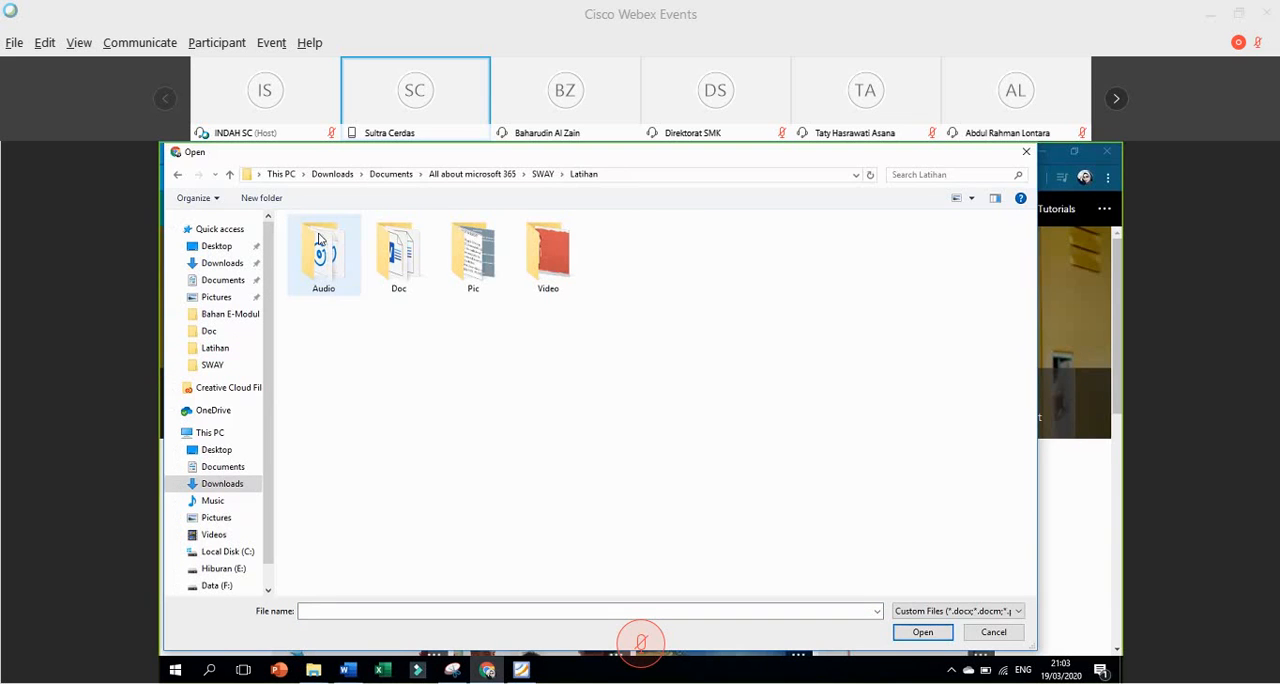
{"action": "double_click", "coordinate": [398, 252]}
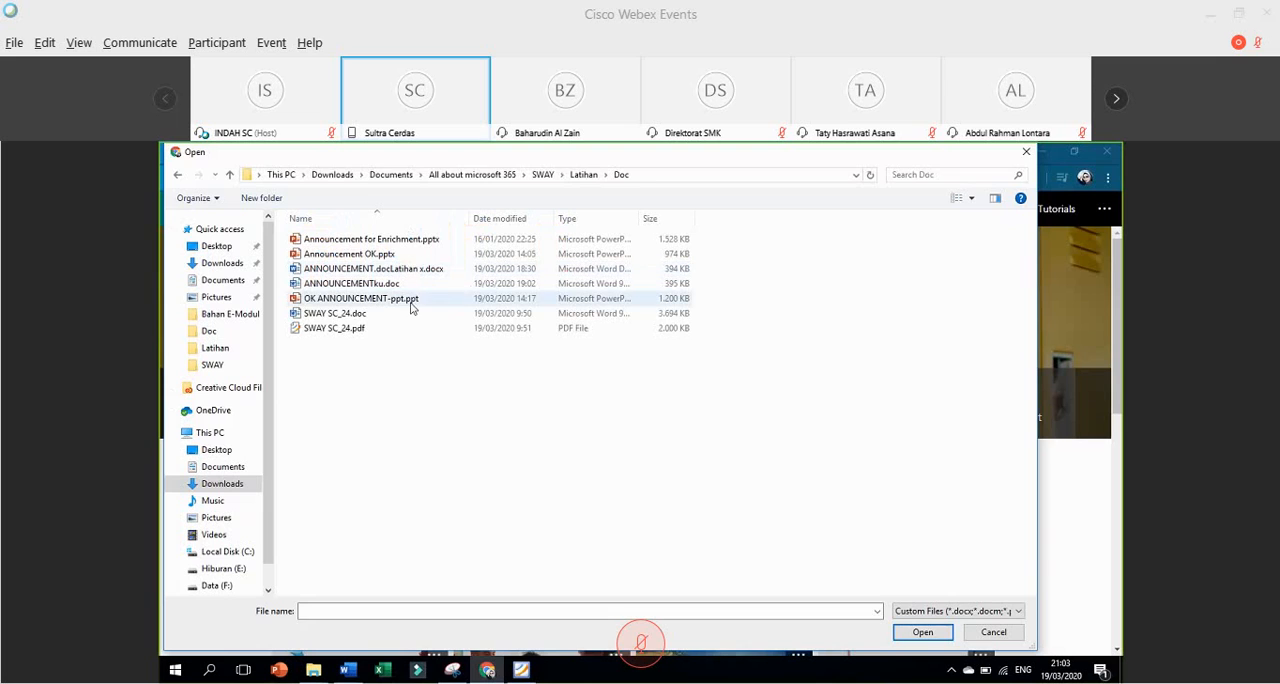
{"action": "double_click", "coordinate": [378, 286]}
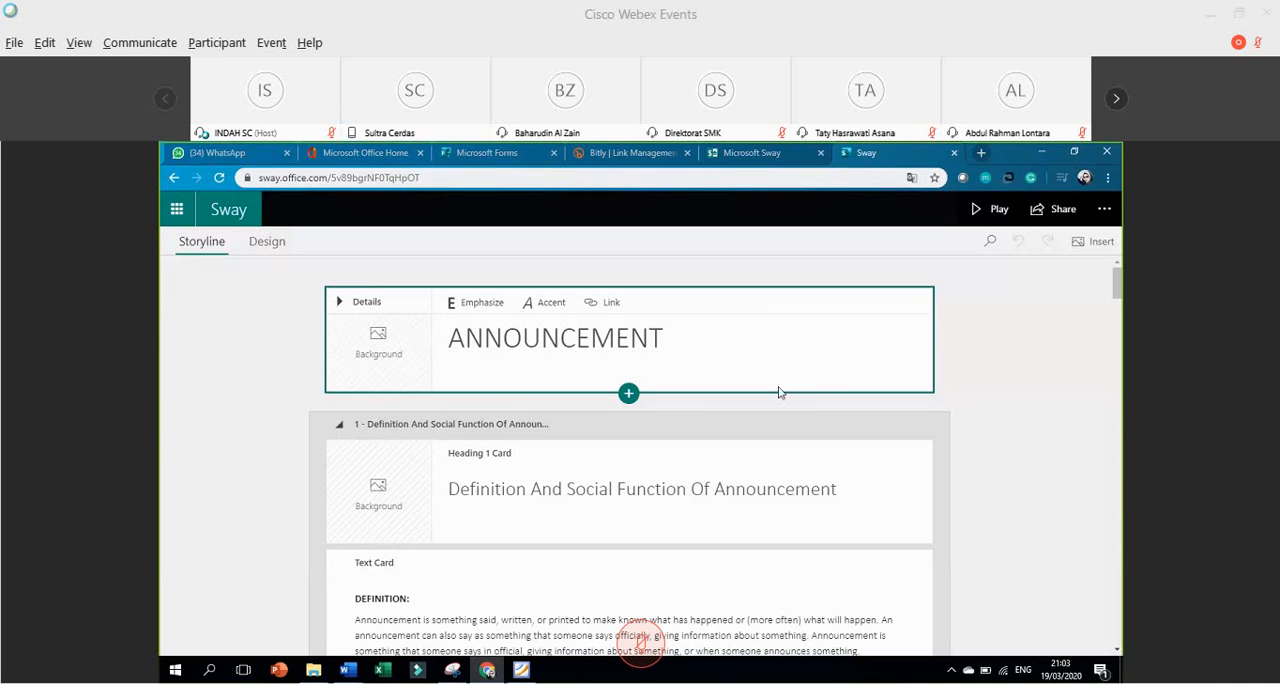
Review the imported storyline cards, and switch to Word to compare them with the text, images and links in ANNOUNCEMENTku.doc.
{"action": "scroll", "coordinate": [778, 388], "scroll_direction": "down", "scroll_amount": 3}
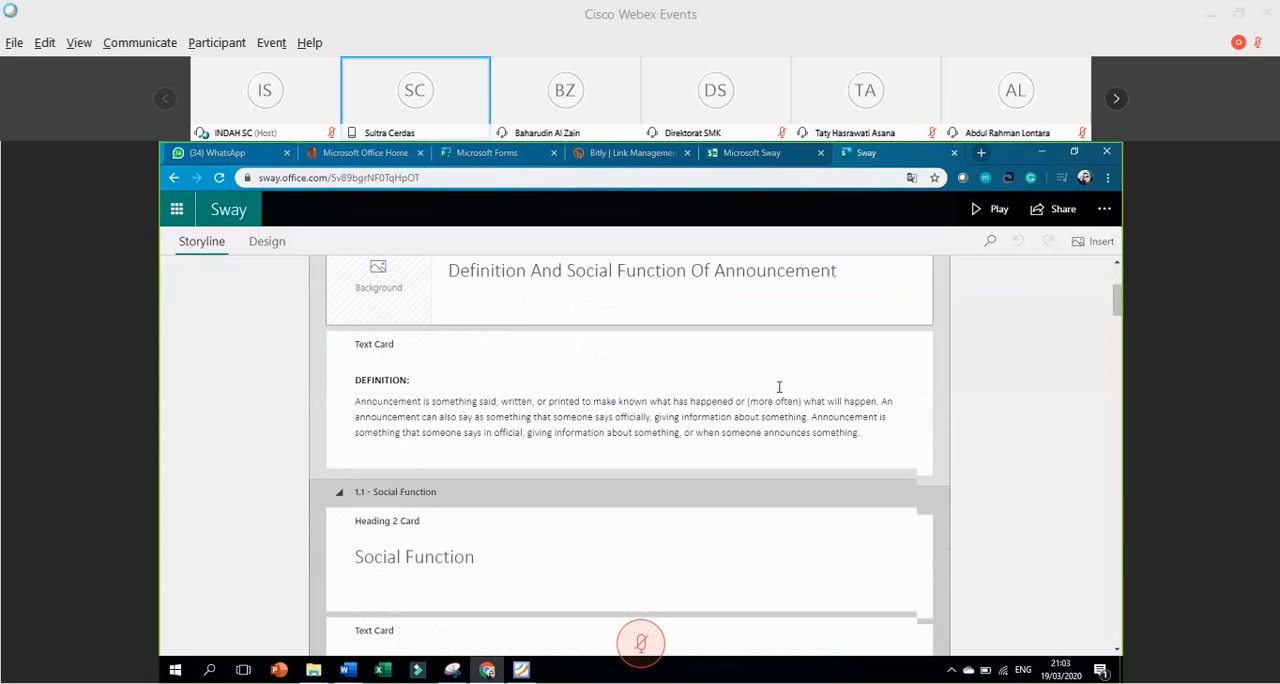
{"action": "scroll", "coordinate": [776, 385], "scroll_direction": "down", "scroll_amount": 2}
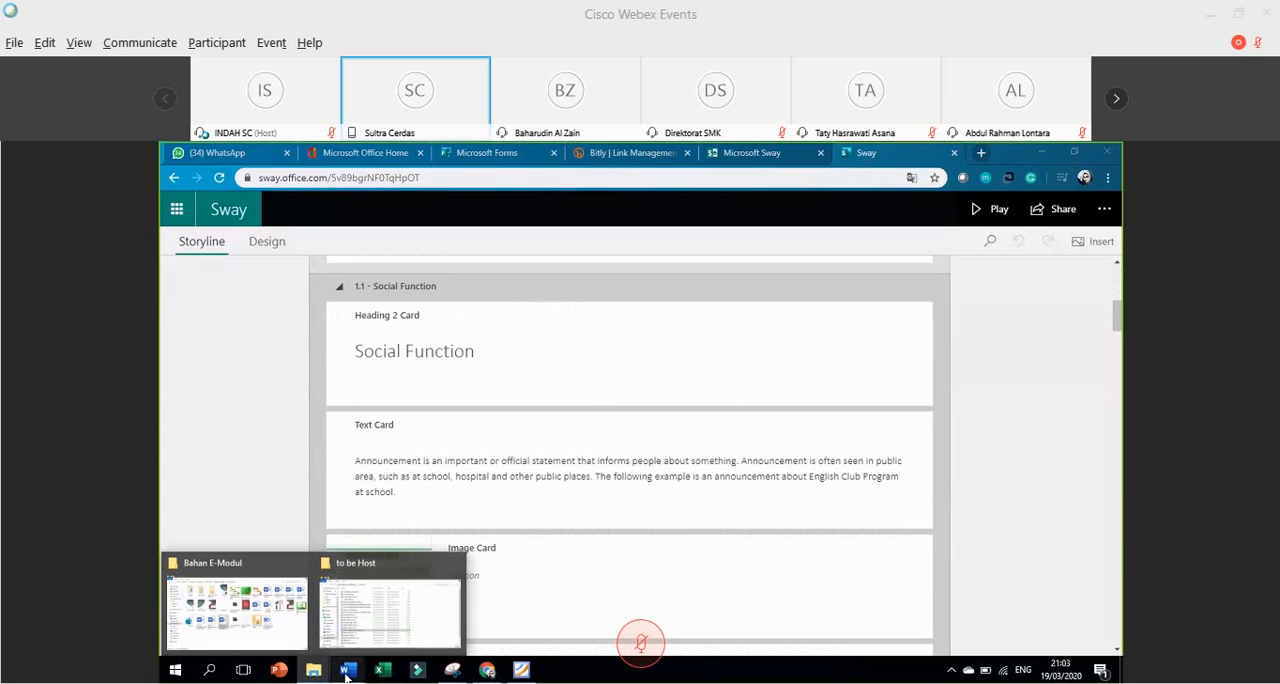
{"action": "mouse_move", "coordinate": [349, 676]}
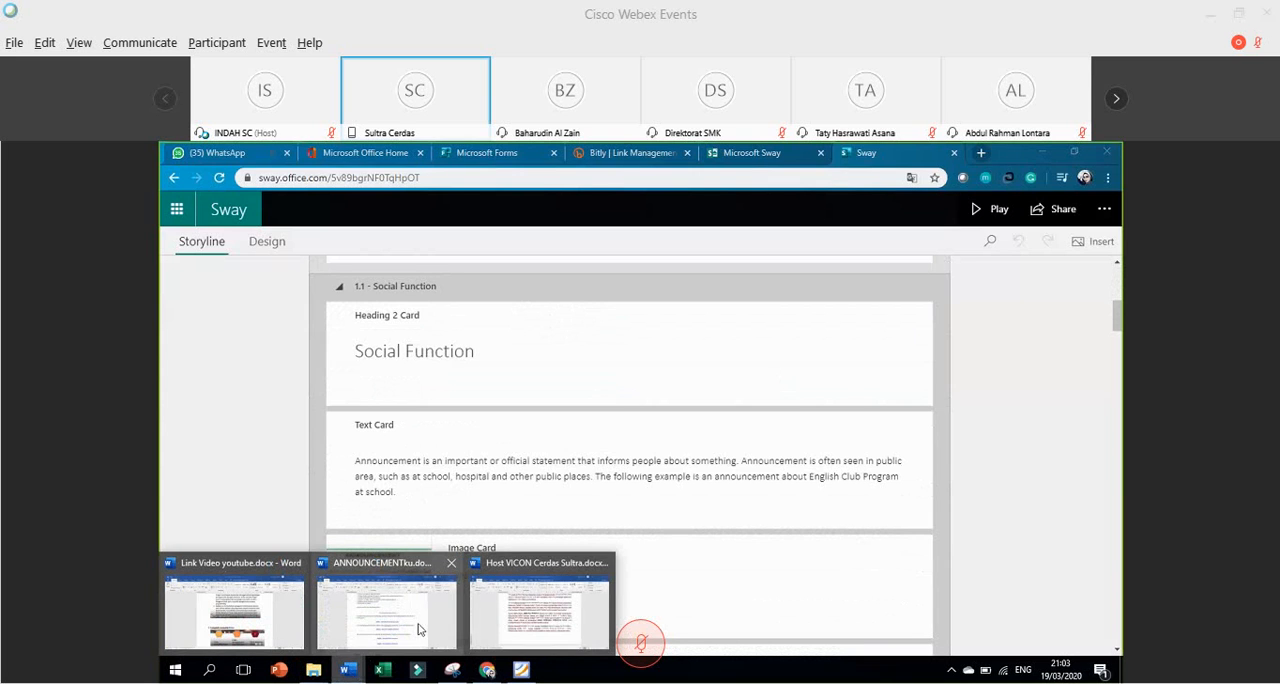
{"action": "left_click", "coordinate": [415, 628]}
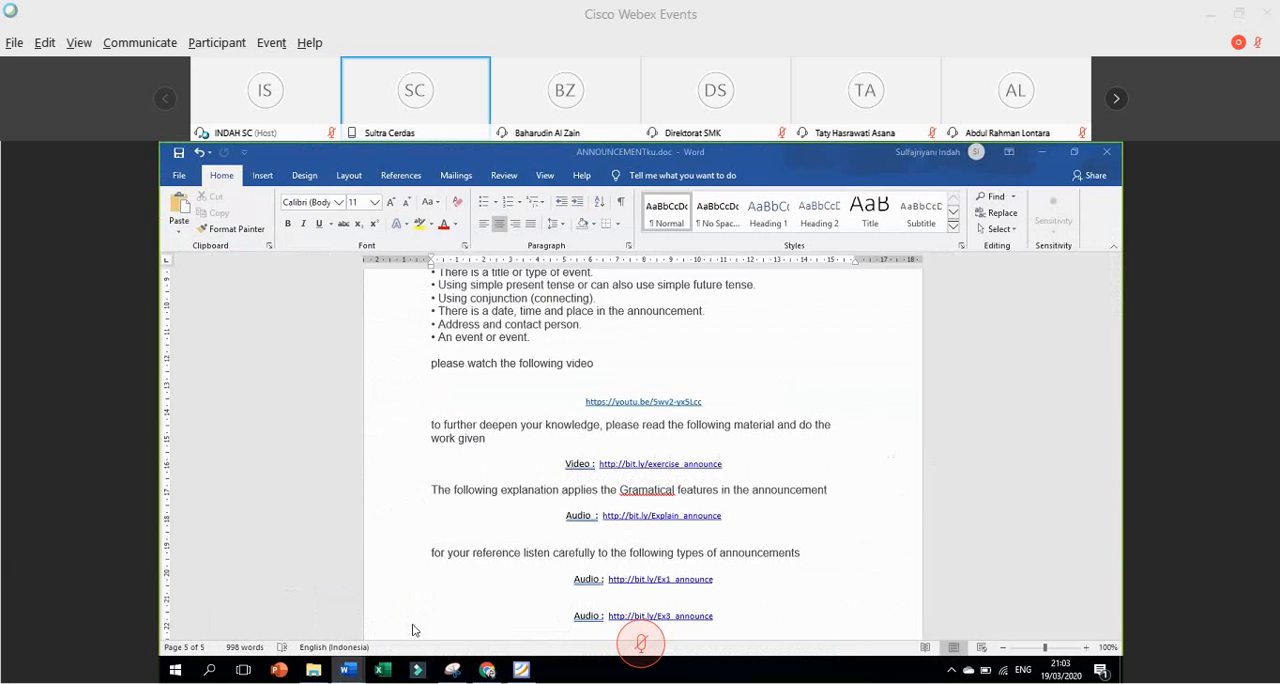
{"action": "scroll", "coordinate": [568, 407], "scroll_direction": "up", "scroll_amount": 10}
{"action": "scroll", "coordinate": [566, 409], "scroll_direction": "up", "scroll_amount": 8}
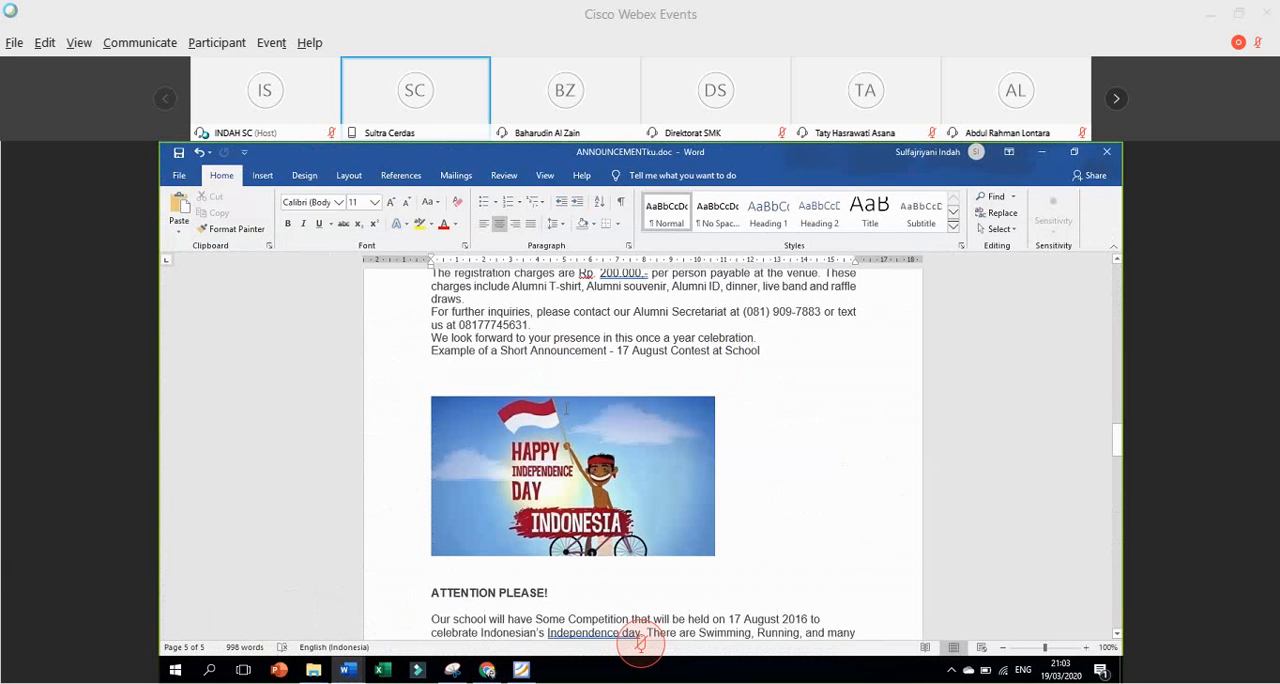
{"action": "scroll", "coordinate": [566, 409], "scroll_direction": "up", "scroll_amount": 15}
{"action": "scroll", "coordinate": [566, 409], "scroll_direction": "down", "scroll_amount": 5}
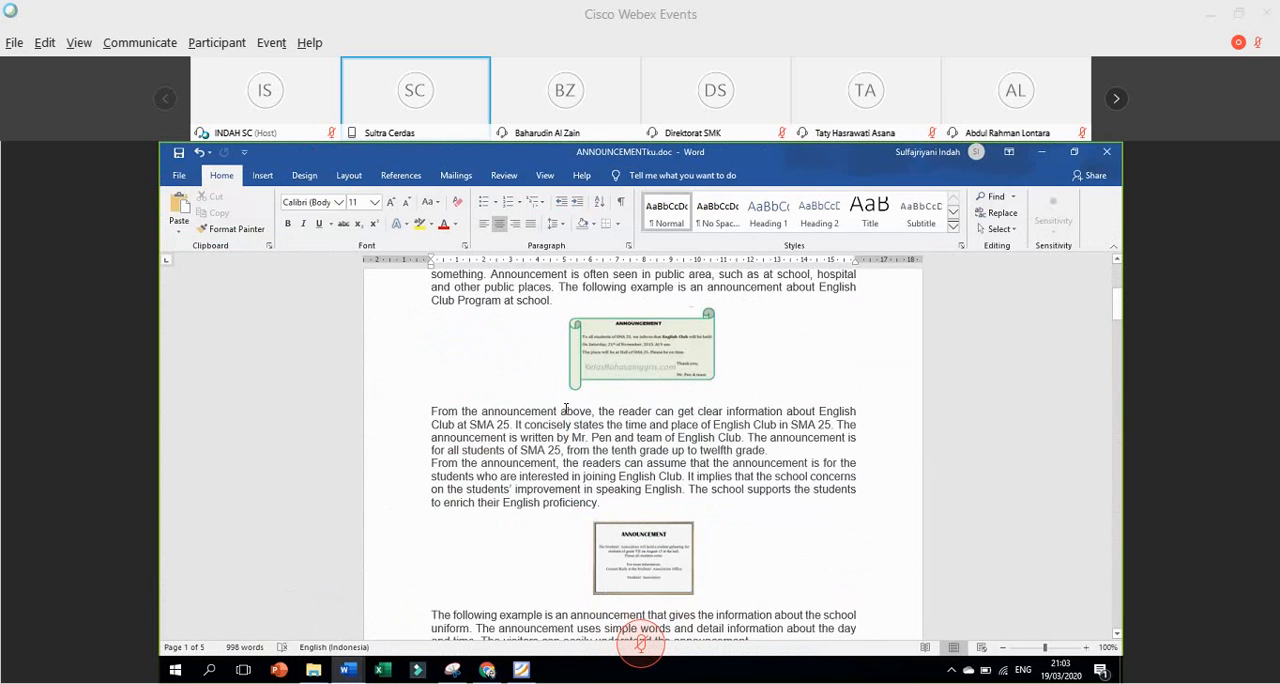
{"action": "scroll", "coordinate": [566, 409], "scroll_direction": "down", "scroll_amount": 7}
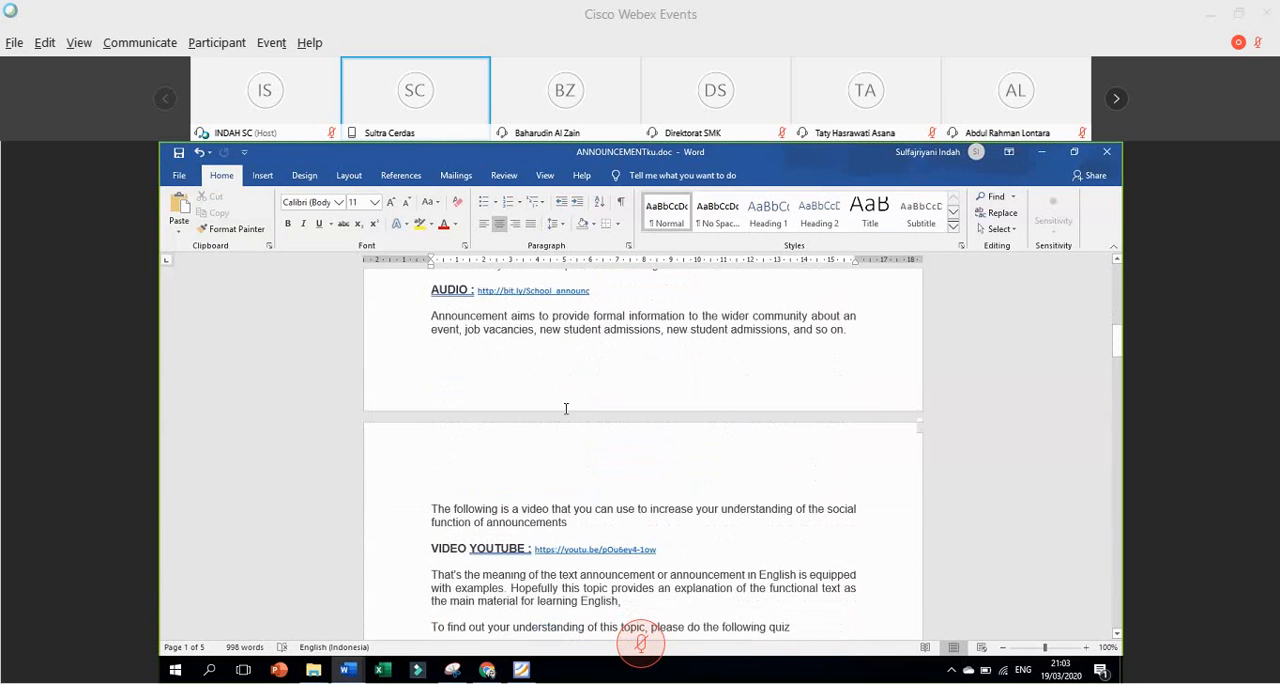
{"action": "scroll", "coordinate": [566, 409], "scroll_direction": "down", "scroll_amount": 5}
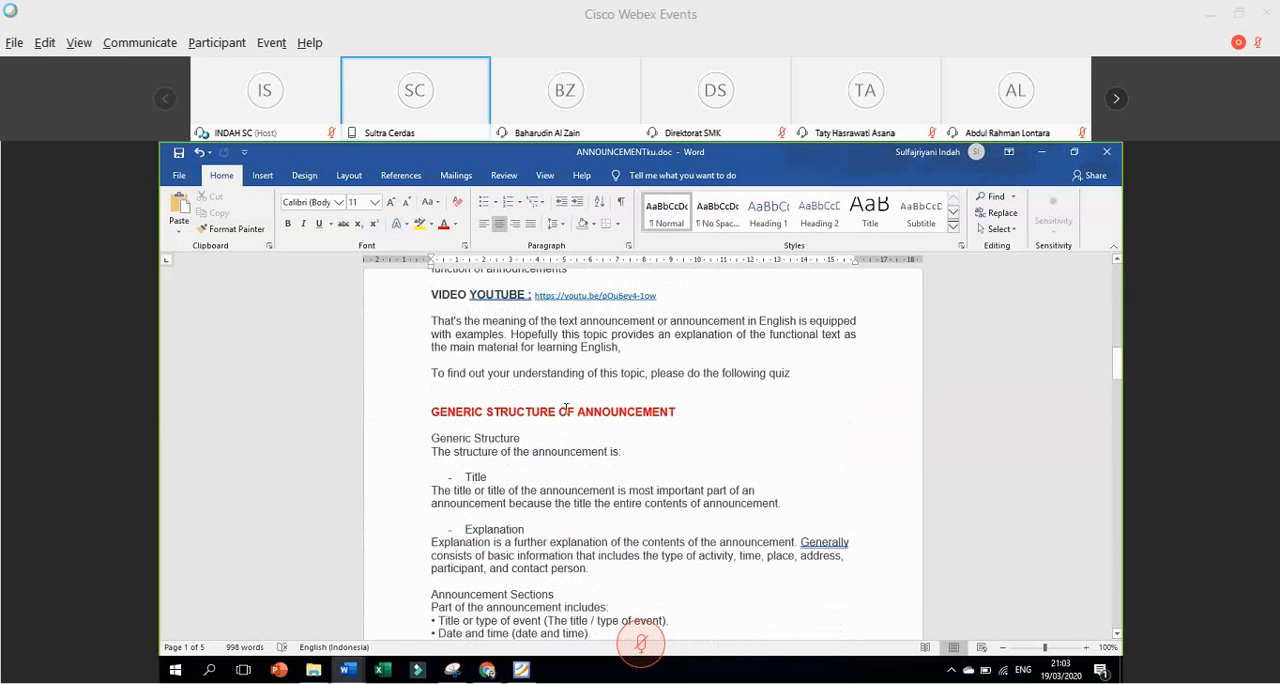
{"action": "scroll", "coordinate": [566, 409], "scroll_direction": "down", "scroll_amount": 2}
{"action": "scroll", "coordinate": [566, 409], "scroll_direction": "up", "scroll_amount": 5}
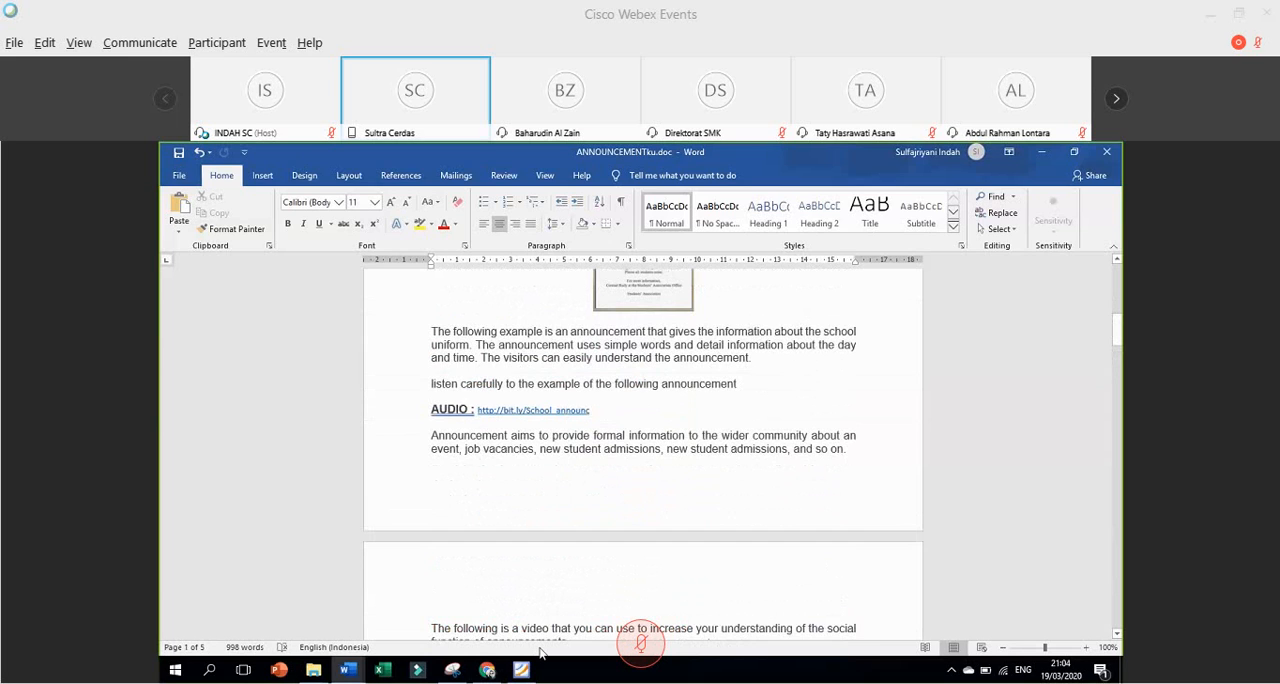
Switch back to the Sway in Chrome and preview the announcement in Design view.
{"action": "mouse_move", "coordinate": [485, 671]}
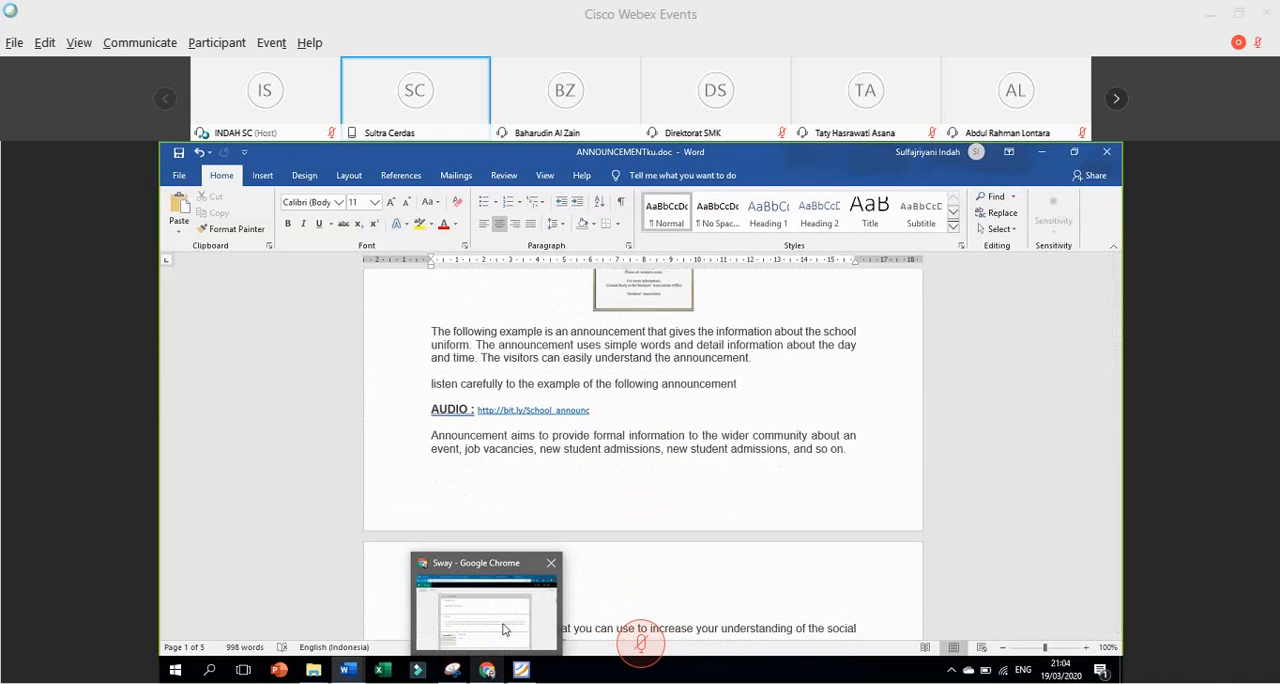
{"action": "left_click", "coordinate": [503, 628]}
{"action": "scroll", "coordinate": [560, 415], "scroll_direction": "up", "scroll_amount": 10}
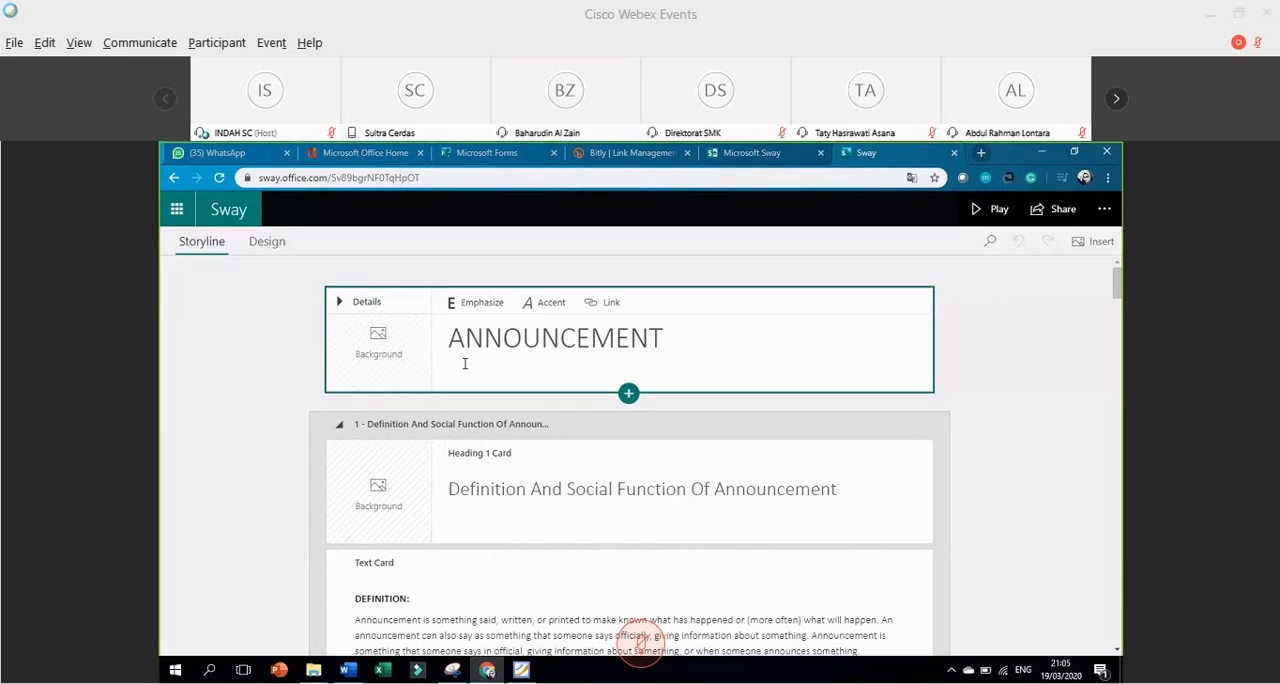
{"action": "left_click", "coordinate": [262, 244]}
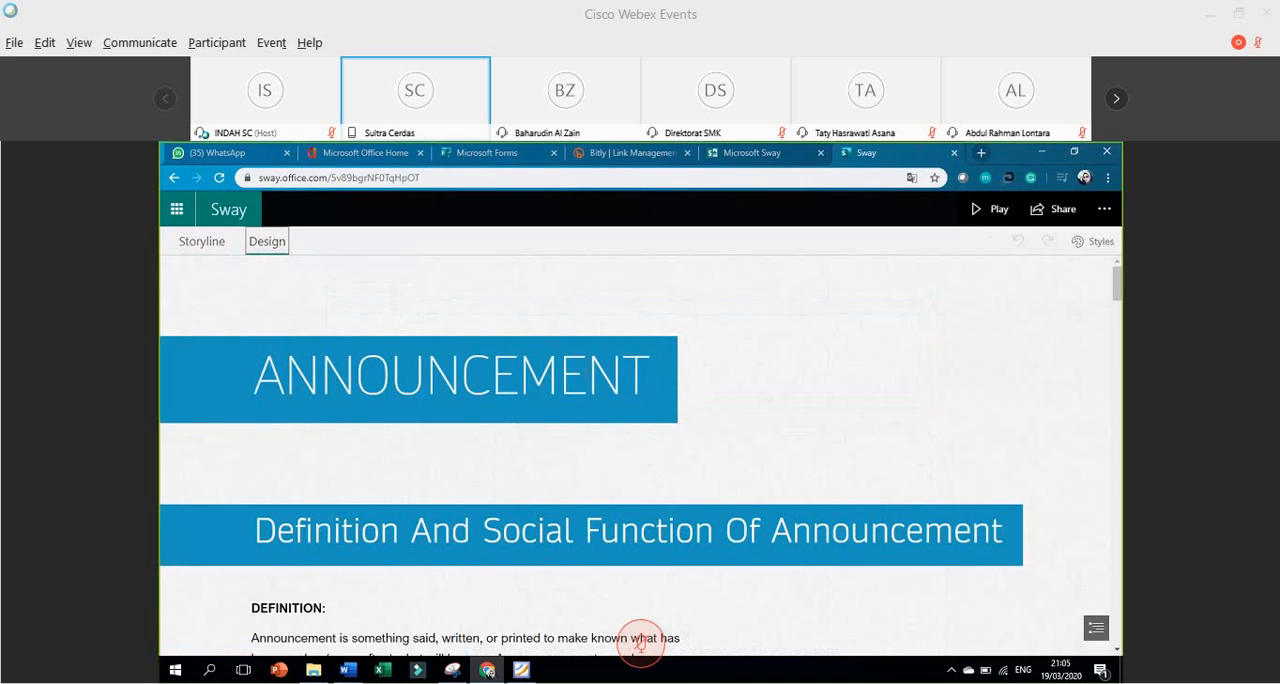
{"action": "scroll", "coordinate": [640, 645], "scroll_direction": "down", "scroll_amount": 2}
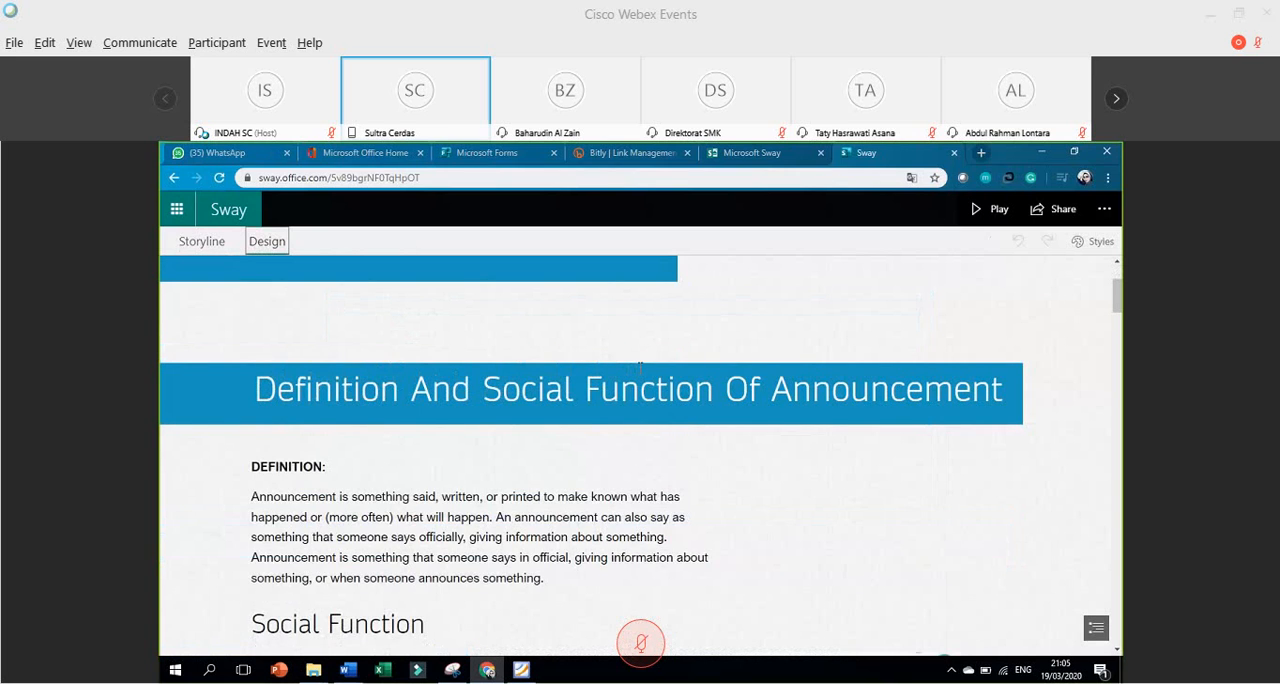
{"action": "scroll", "coordinate": [640, 368], "scroll_direction": "up", "scroll_amount": 2}
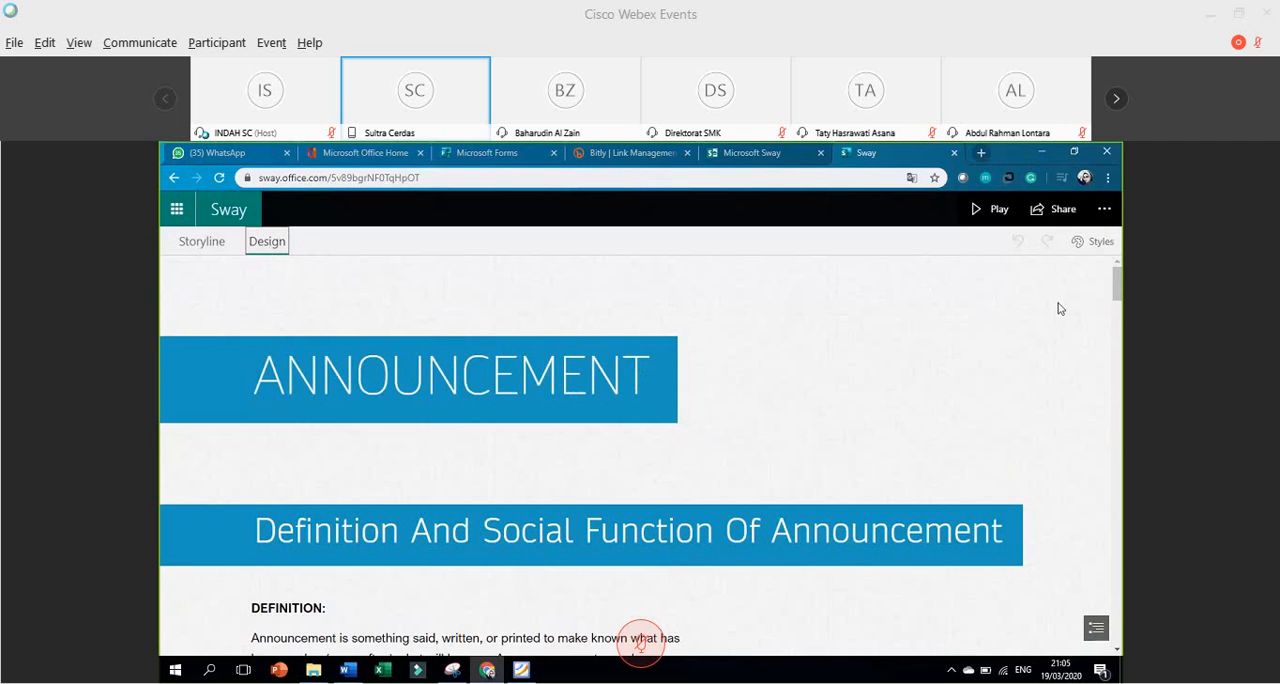
Browse the available design styles and set the Sway's layout to Horizontal.
{"action": "left_click", "coordinate": [1100, 244]}
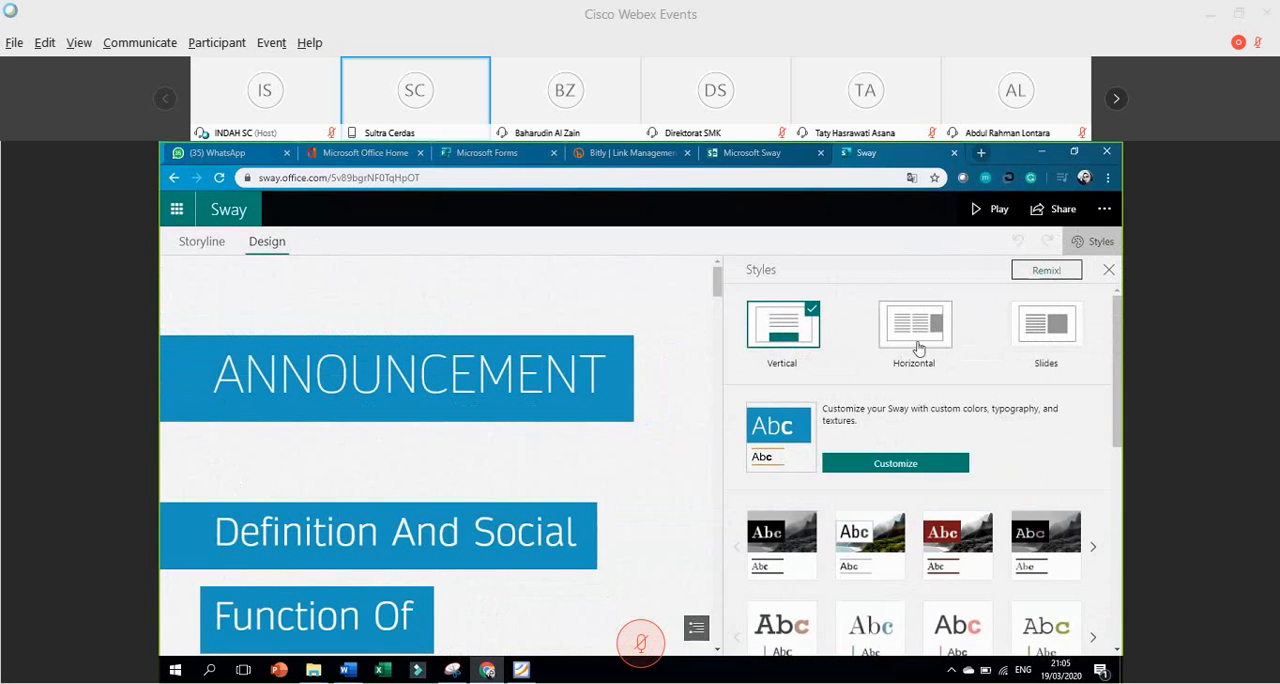
{"action": "scroll", "coordinate": [895, 441], "scroll_direction": "down", "scroll_amount": 1}
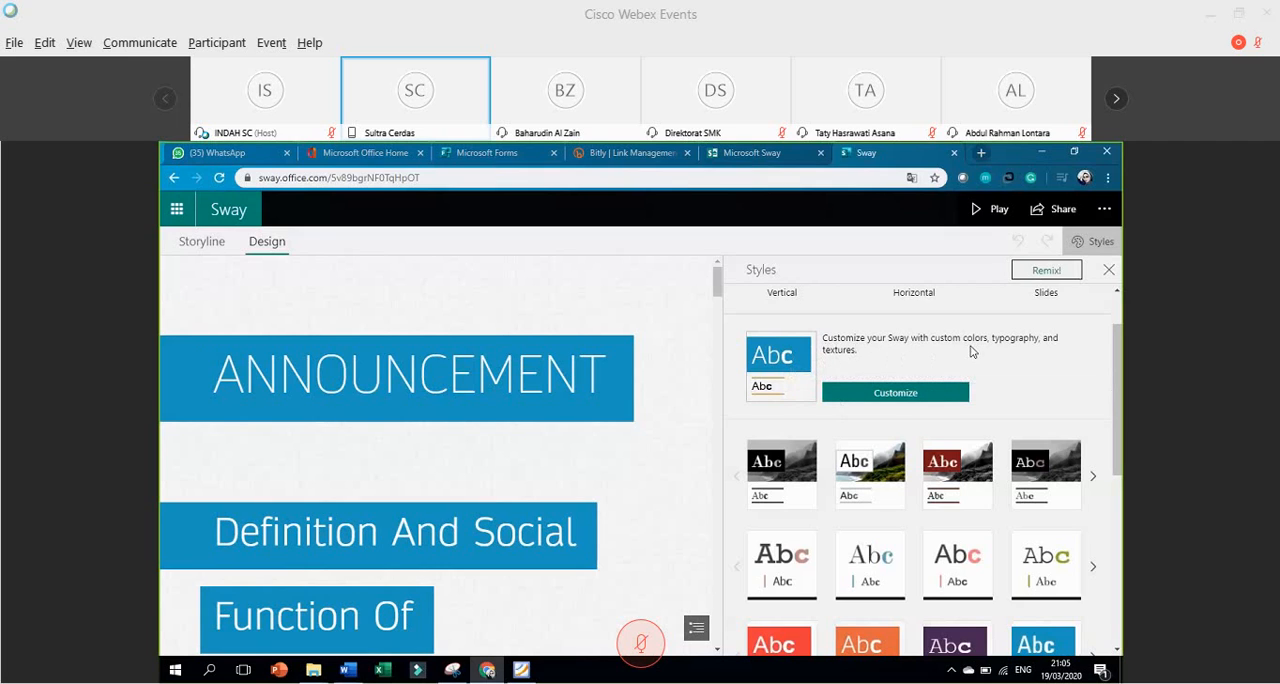
{"action": "scroll", "coordinate": [802, 403], "scroll_direction": "down", "scroll_amount": 10}
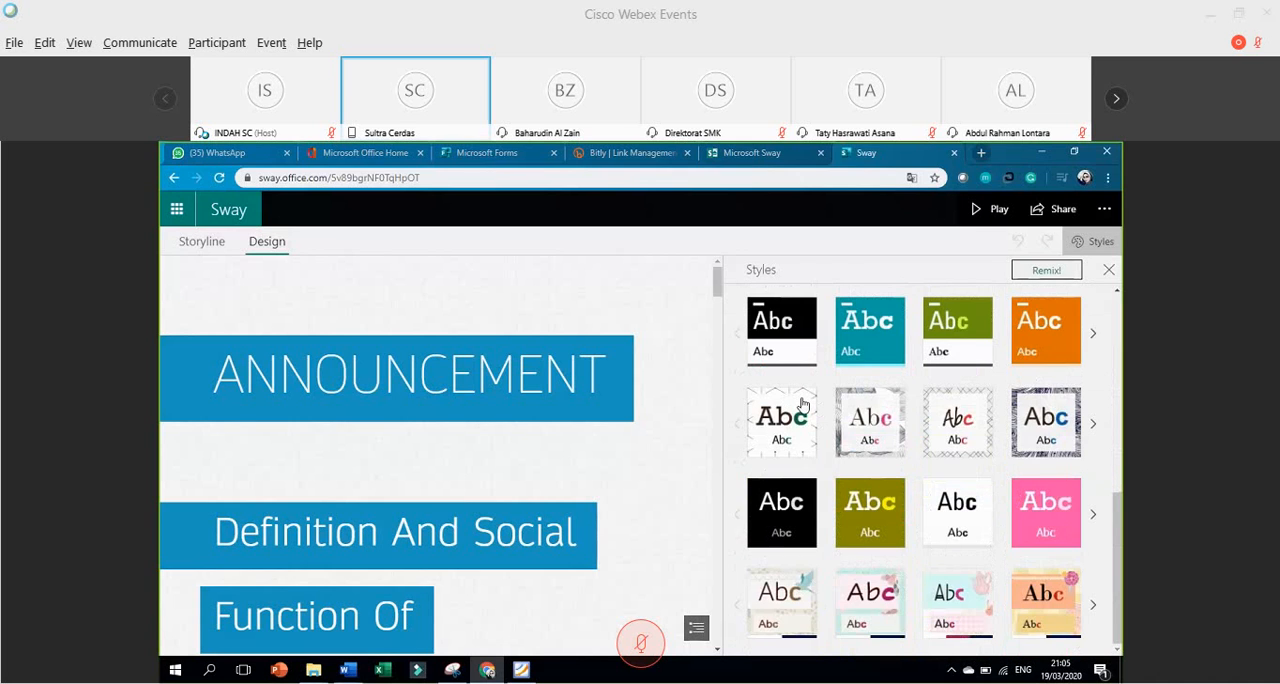
{"action": "scroll", "coordinate": [802, 403], "scroll_direction": "up", "scroll_amount": 6}
{"action": "scroll", "coordinate": [802, 403], "scroll_direction": "up", "scroll_amount": 2}
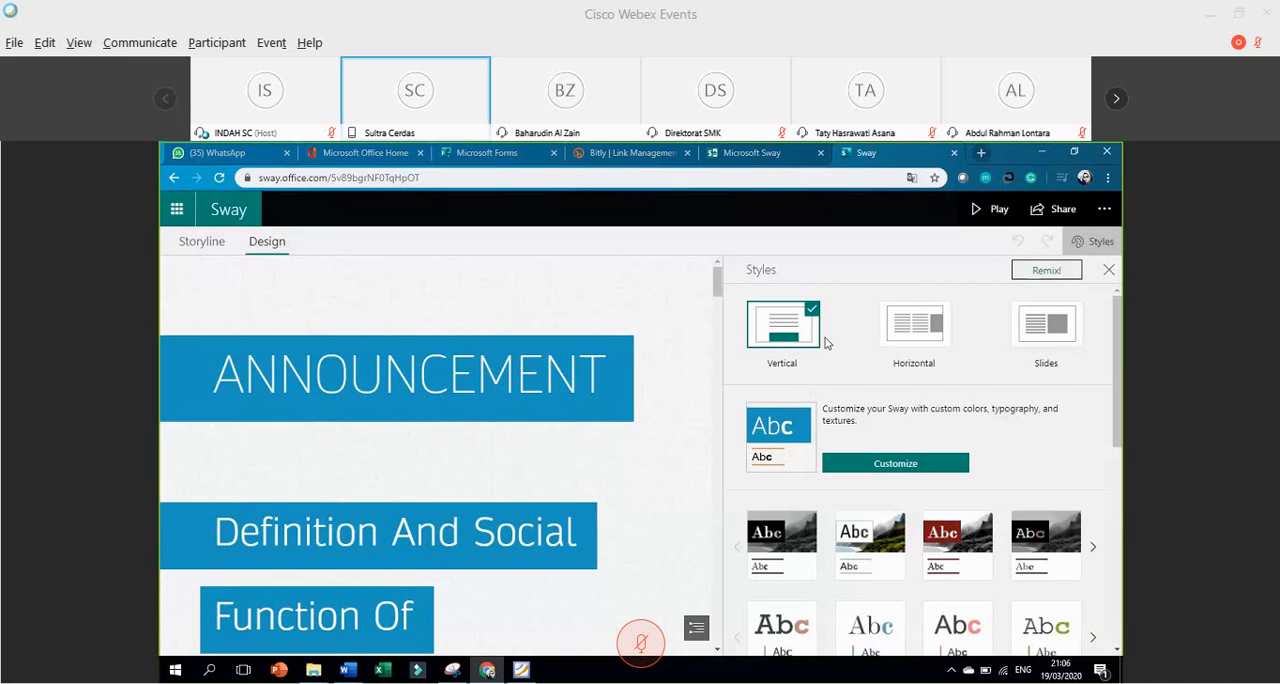
{"action": "left_click", "coordinate": [921, 333]}
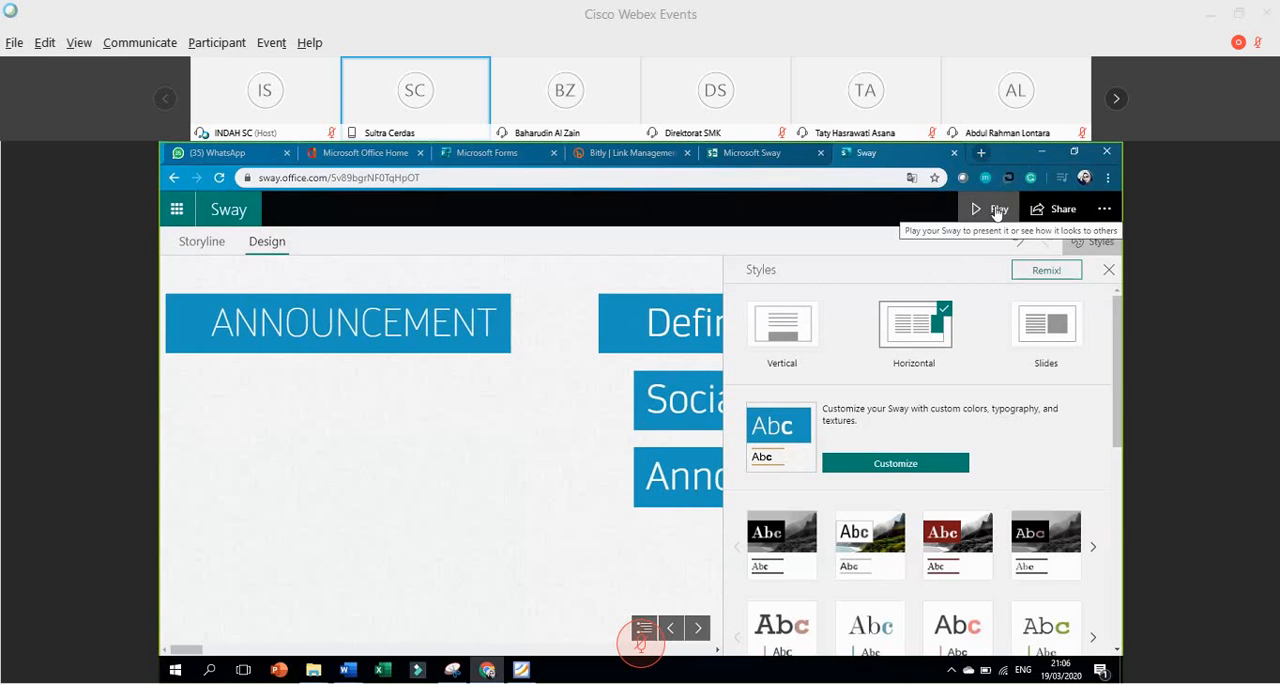
Play the Sway and page forward through the title, definition and social function sections.
{"action": "left_click", "coordinate": [997, 210]}
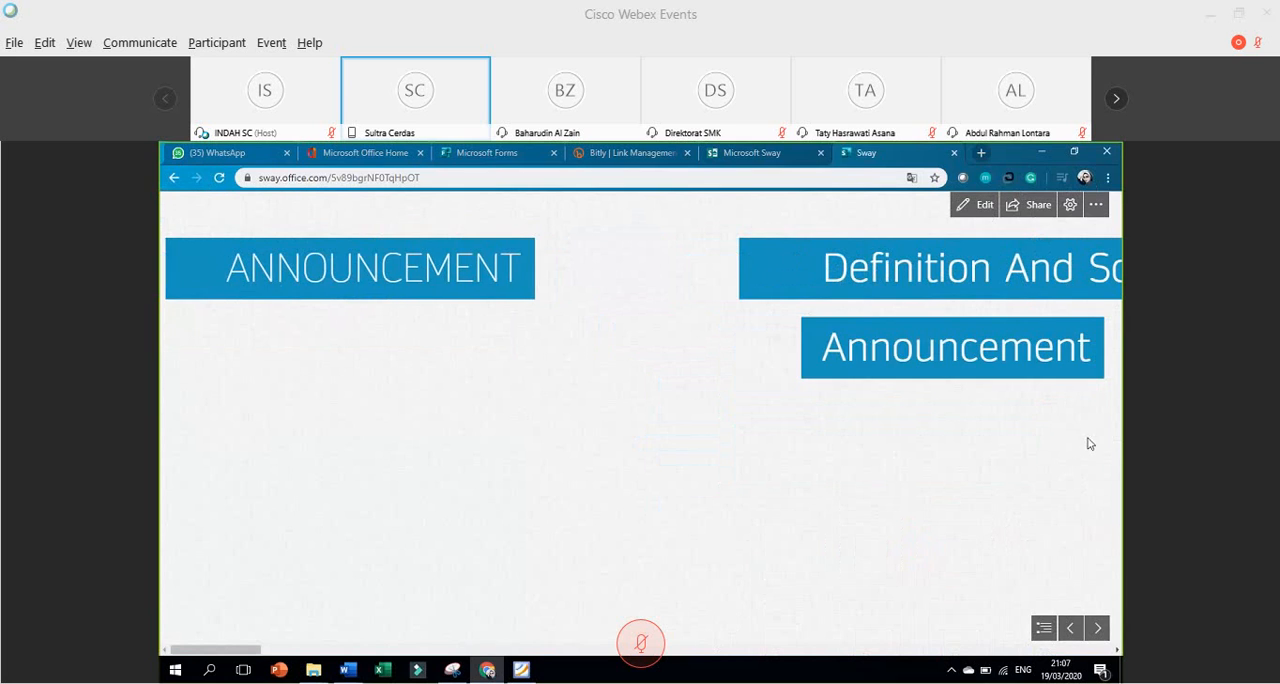
{"action": "left_click", "coordinate": [1099, 627]}
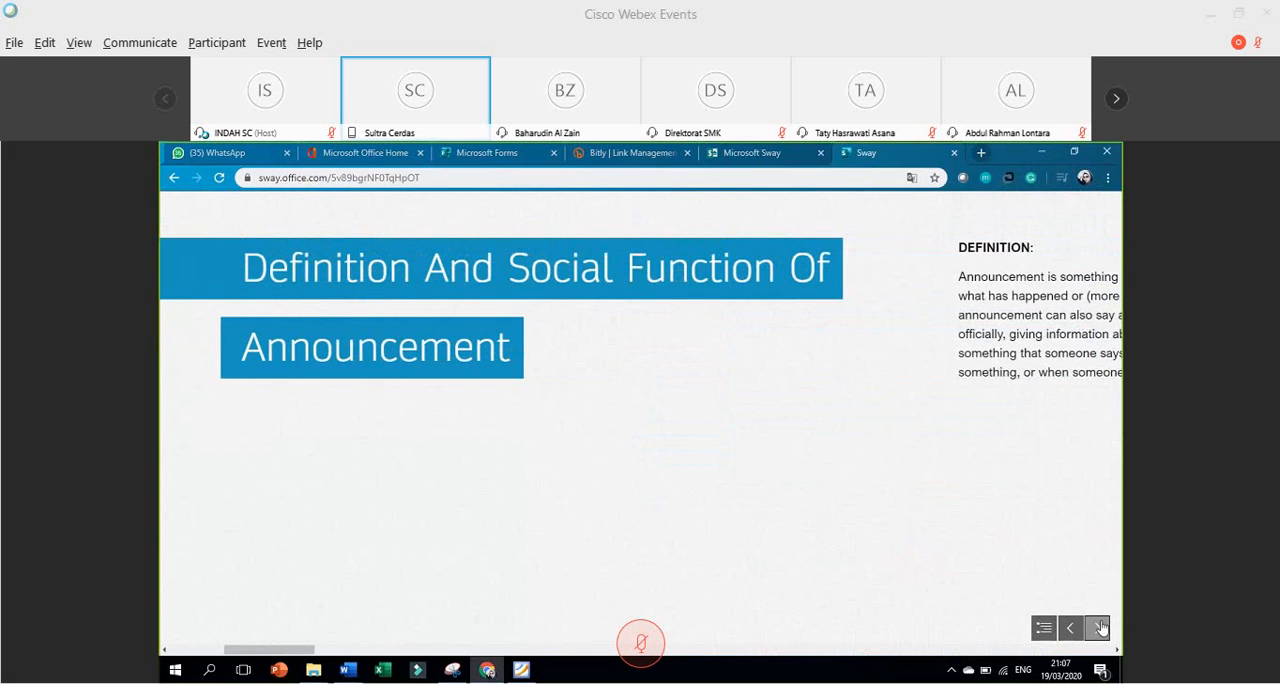
{"action": "left_click", "coordinate": [1099, 627]}
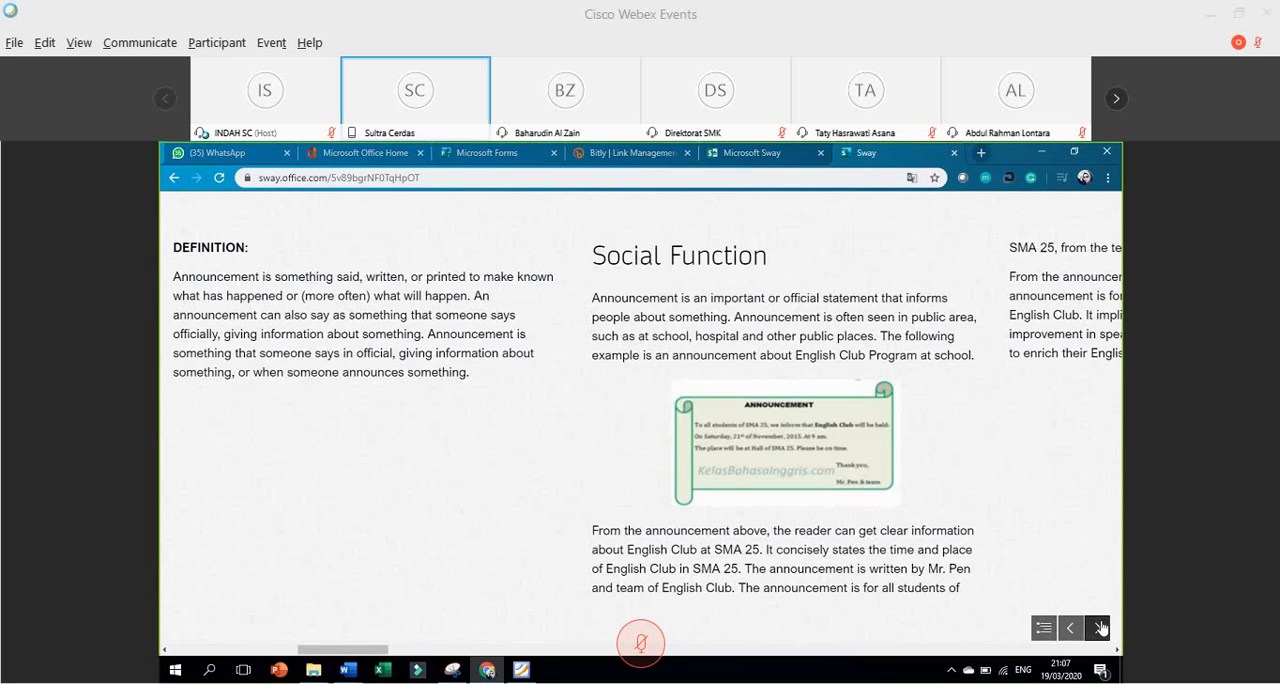
{"action": "left_click", "coordinate": [1099, 627]}
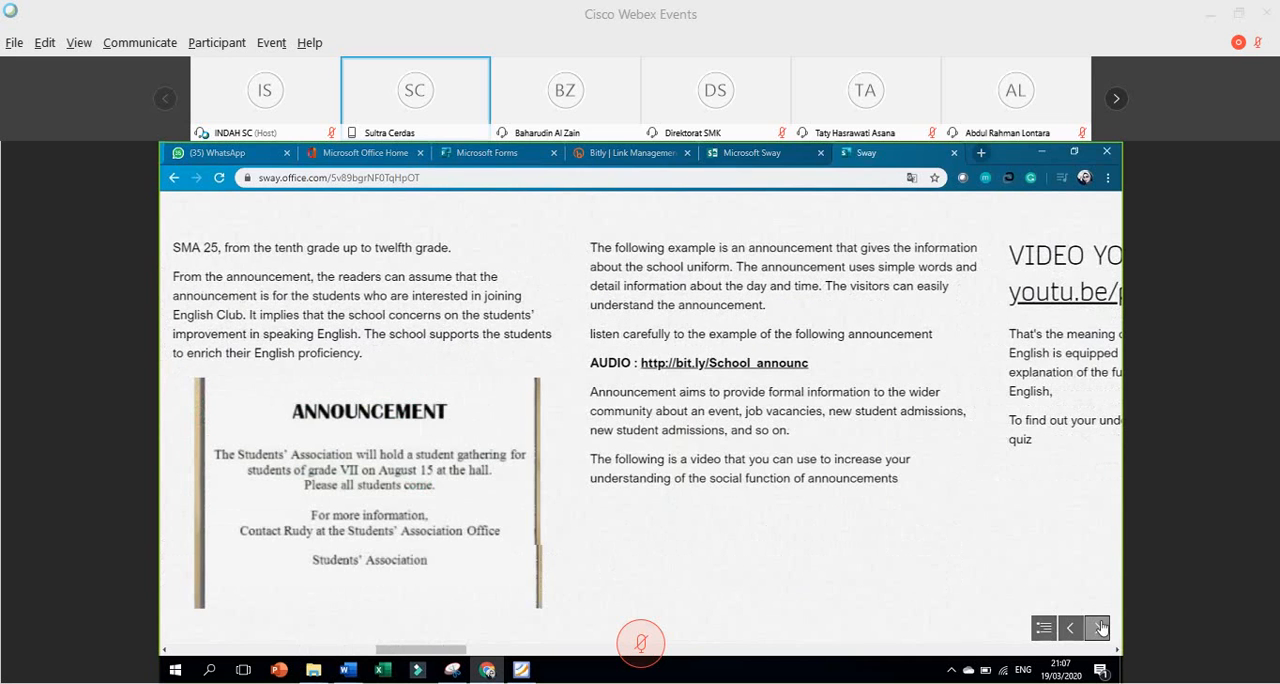
Page forward through the playing Sway to the 17 August contest example and view its section overview.
{"action": "left_click", "coordinate": [1099, 627]}
{"action": "left_click", "coordinate": [1099, 627]}
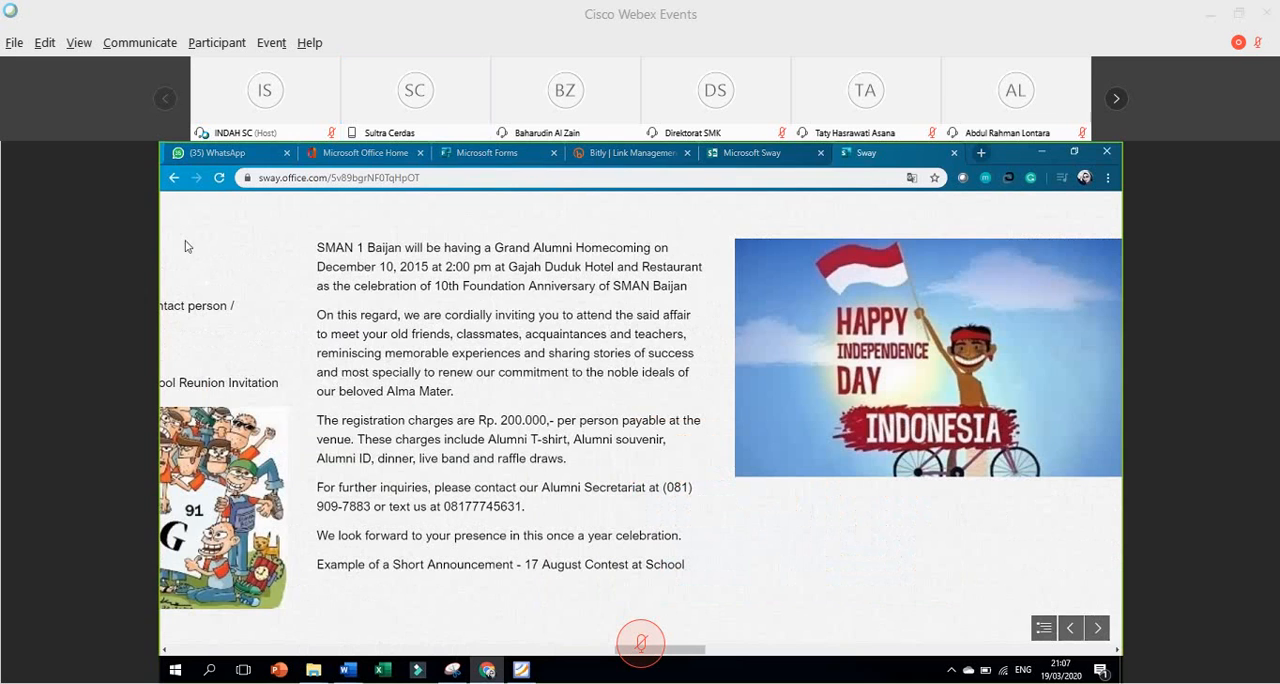
{"action": "left_click", "coordinate": [1044, 628]}
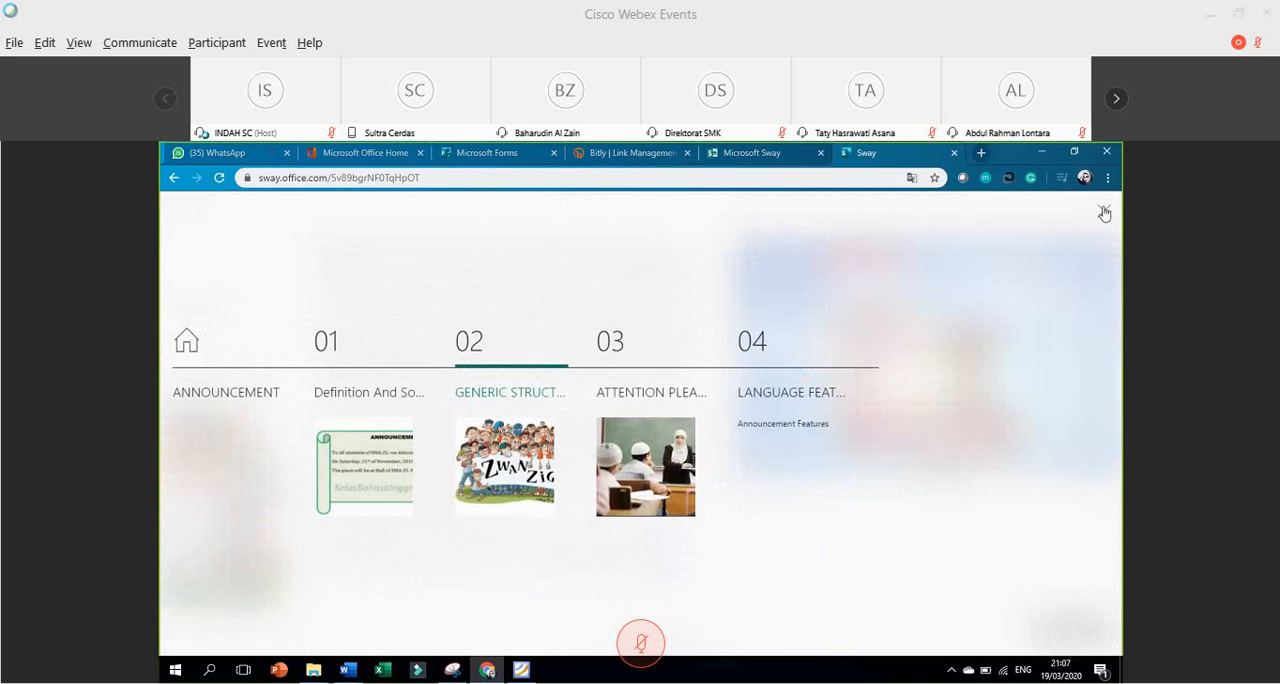
{"action": "left_click", "coordinate": [1104, 213]}
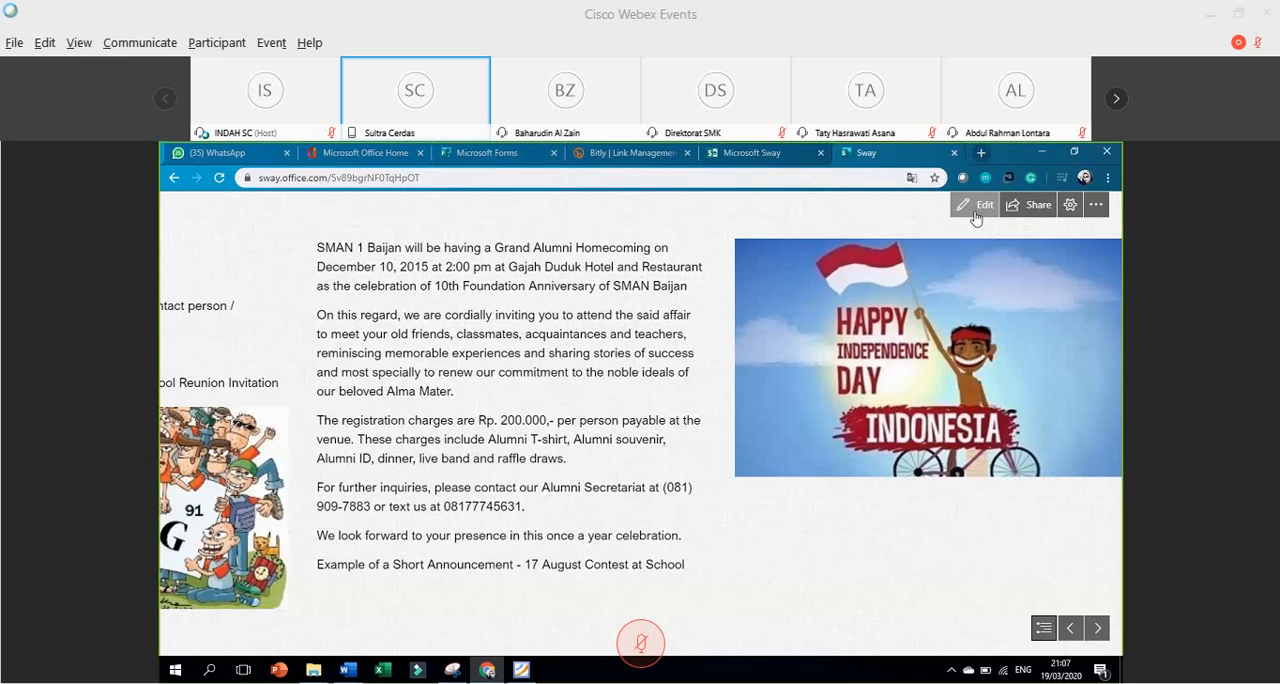
Compare the view and edit sharing links for people in the organization, and copy the view link.
{"action": "left_click", "coordinate": [1035, 205]}
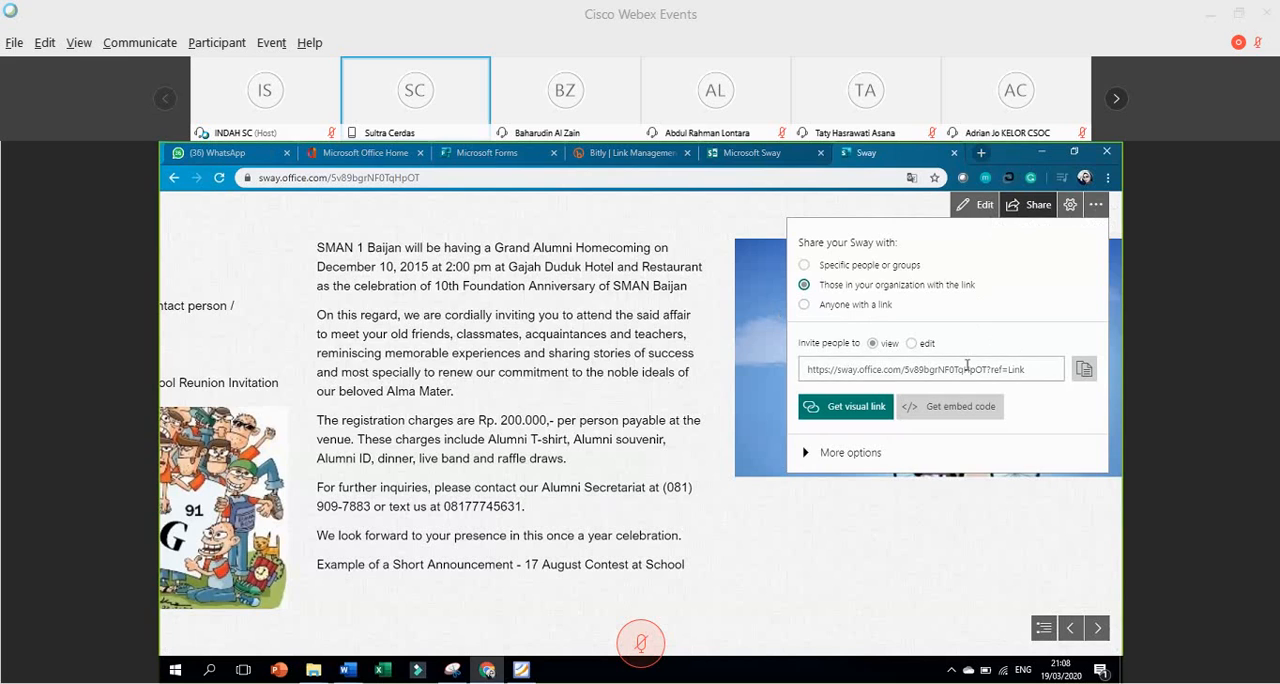
{"action": "left_click", "coordinate": [1092, 378]}
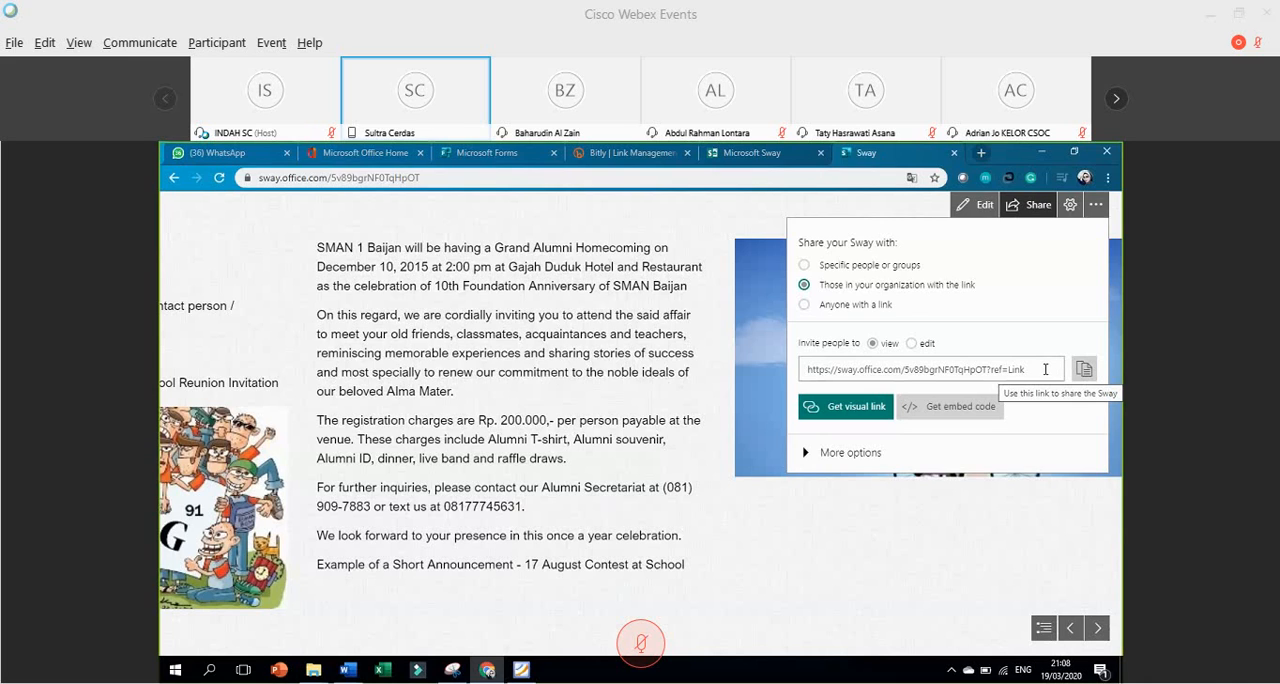
{"action": "left_click", "coordinate": [871, 345]}
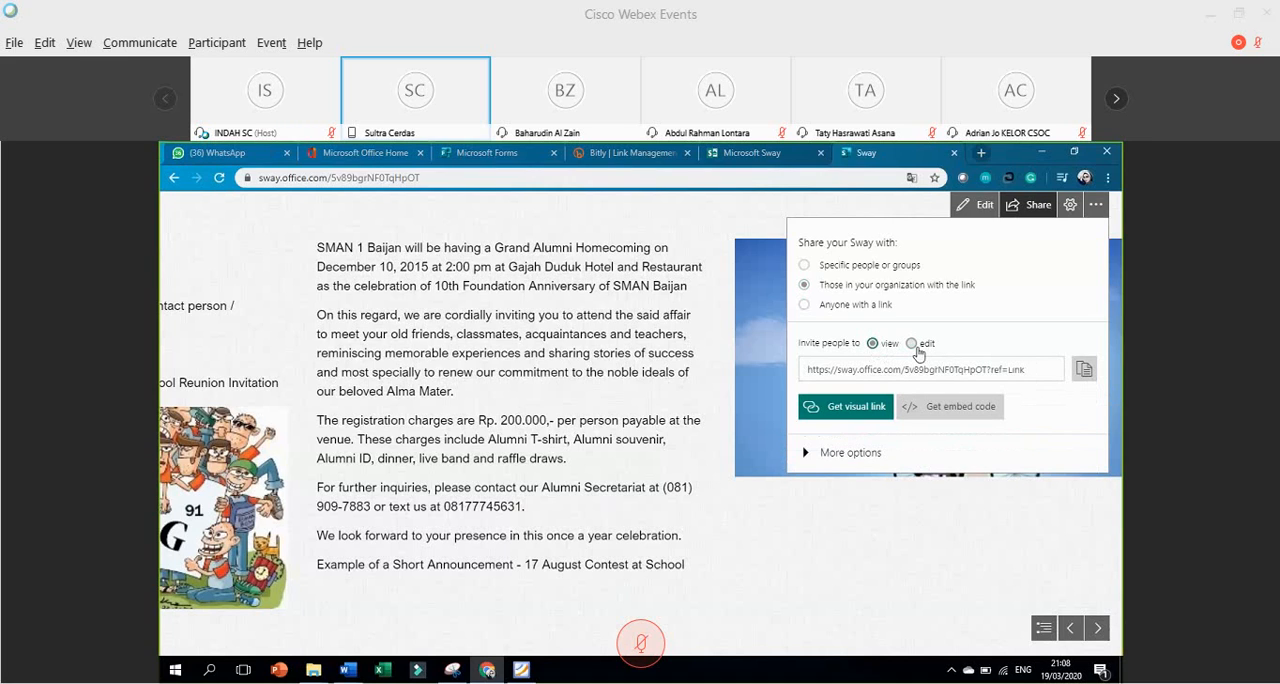
{"action": "left_click", "coordinate": [915, 350]}
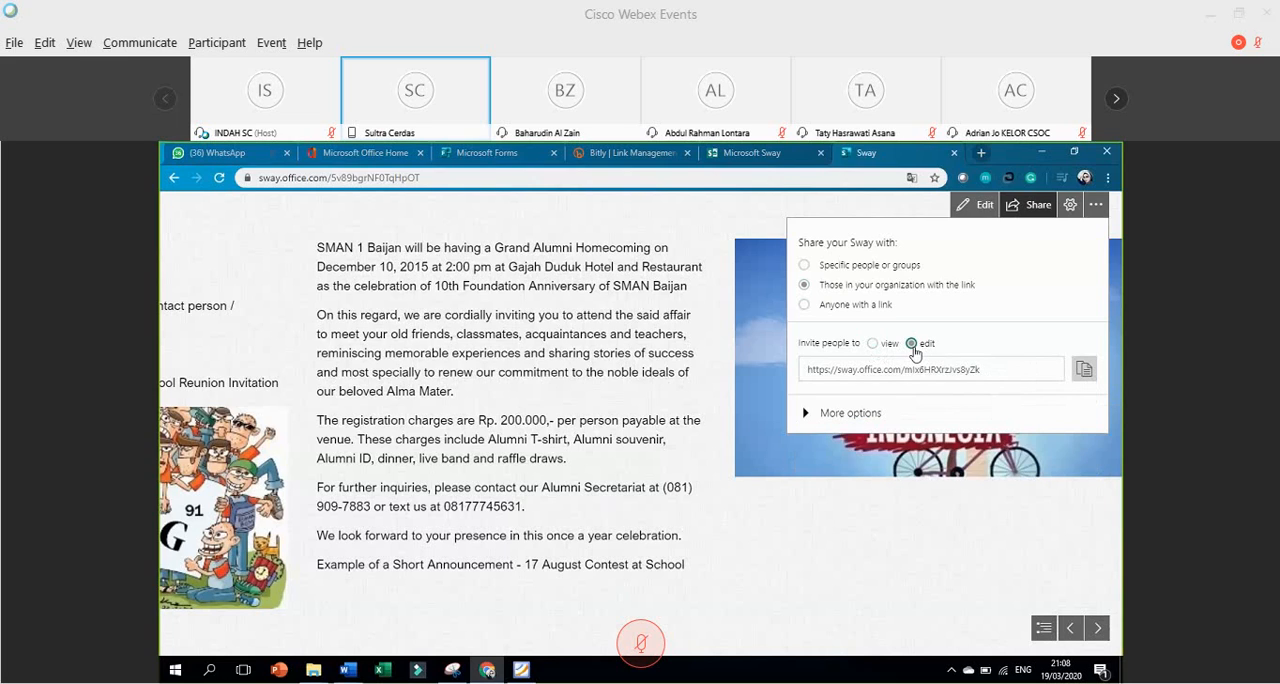
{"action": "left_click", "coordinate": [873, 345]}
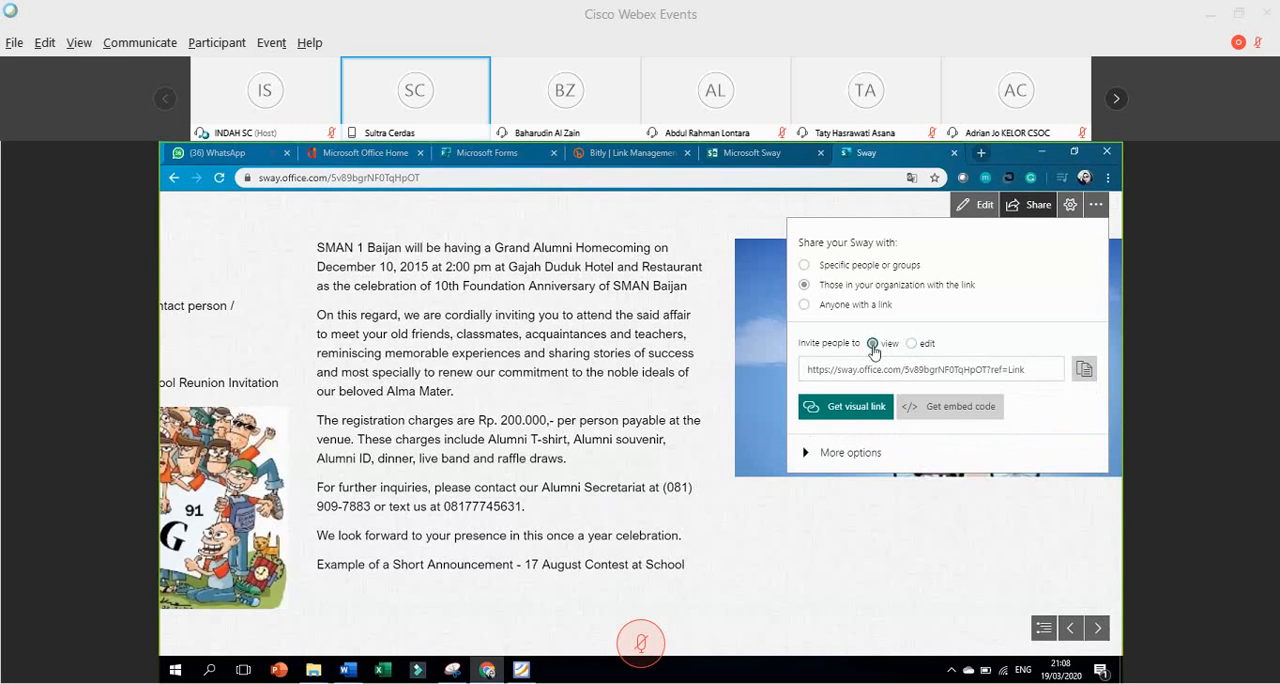
{"action": "left_click", "coordinate": [1085, 371]}
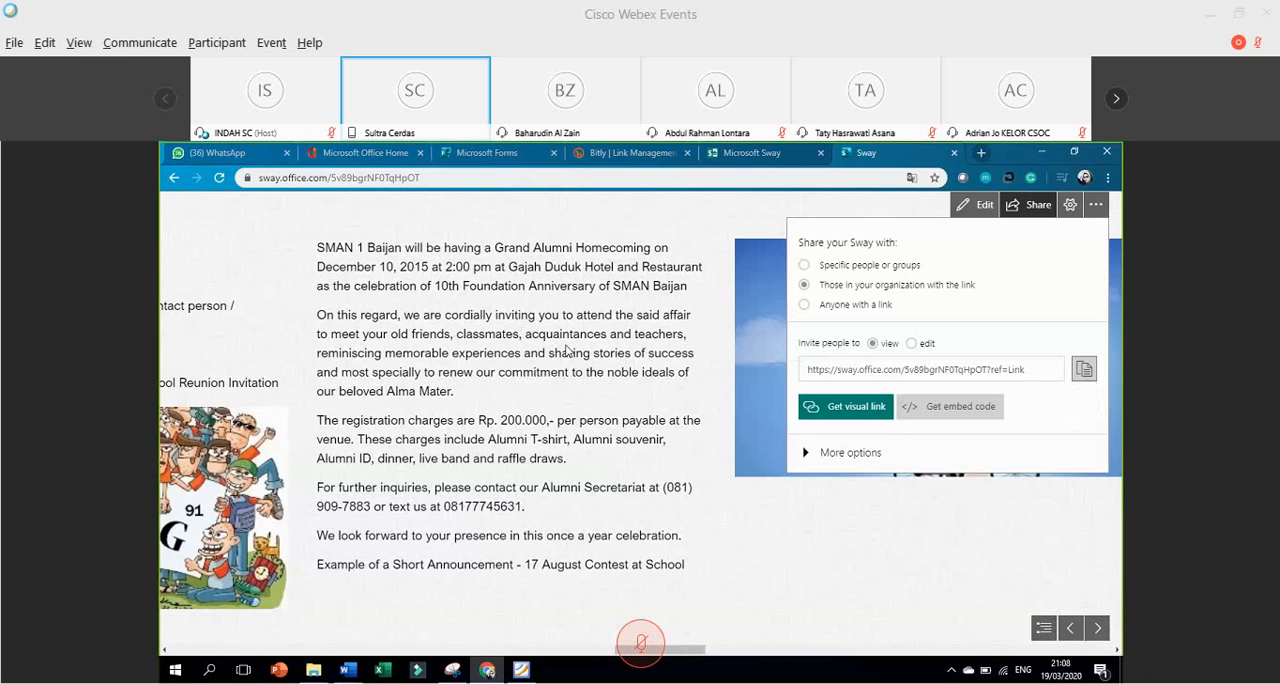
Return to editing the Sway's storyline and search Bing Images for "announcemet" to find a background for the title card.
{"action": "left_click", "coordinate": [980, 210]}
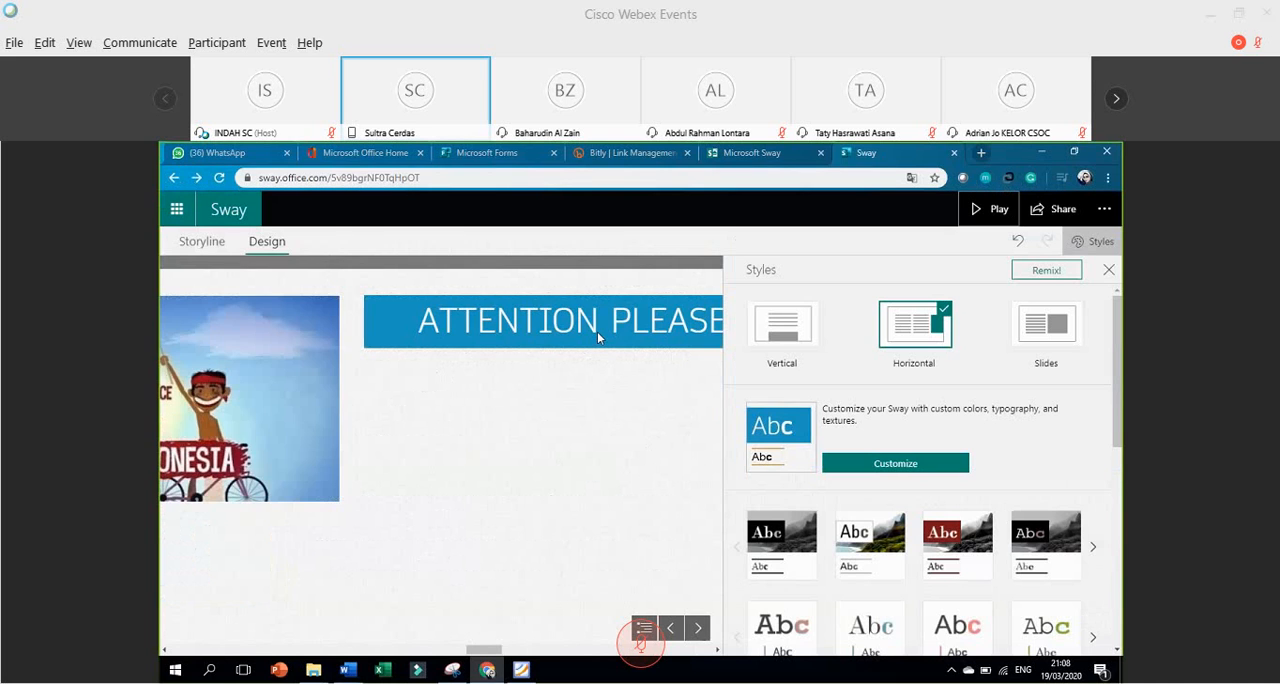
{"action": "left_click", "coordinate": [184, 249]}
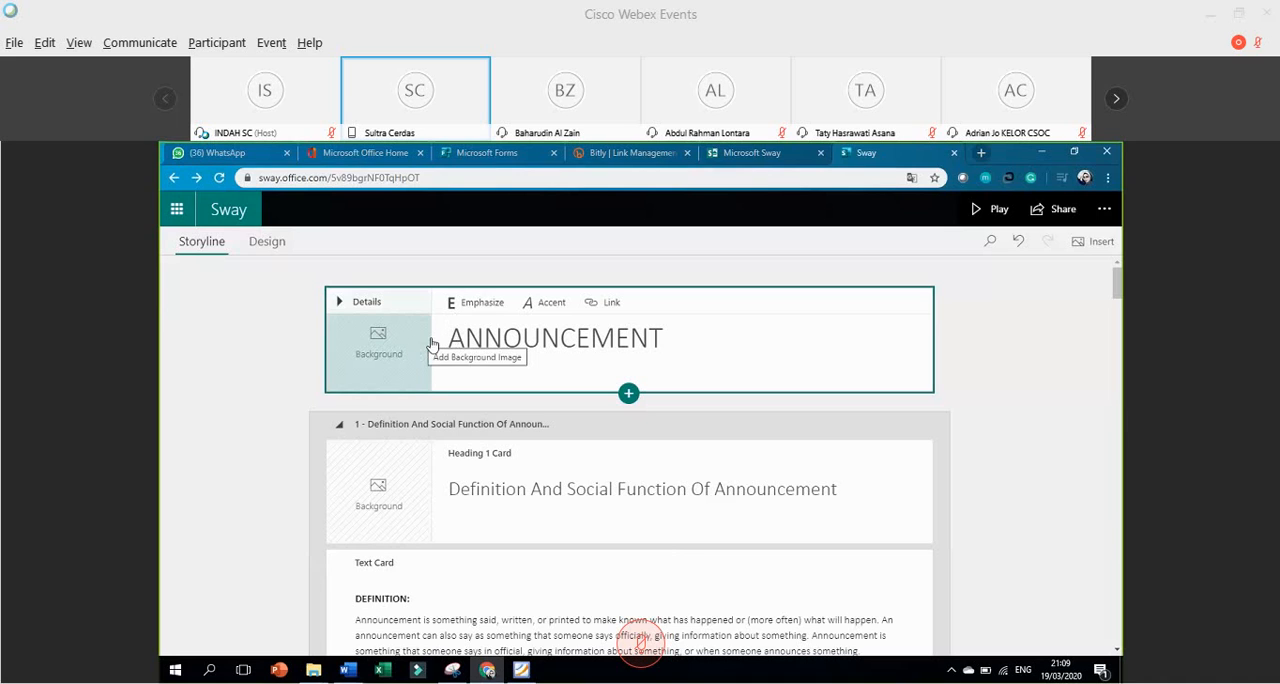
{"action": "left_click", "coordinate": [375, 344]}
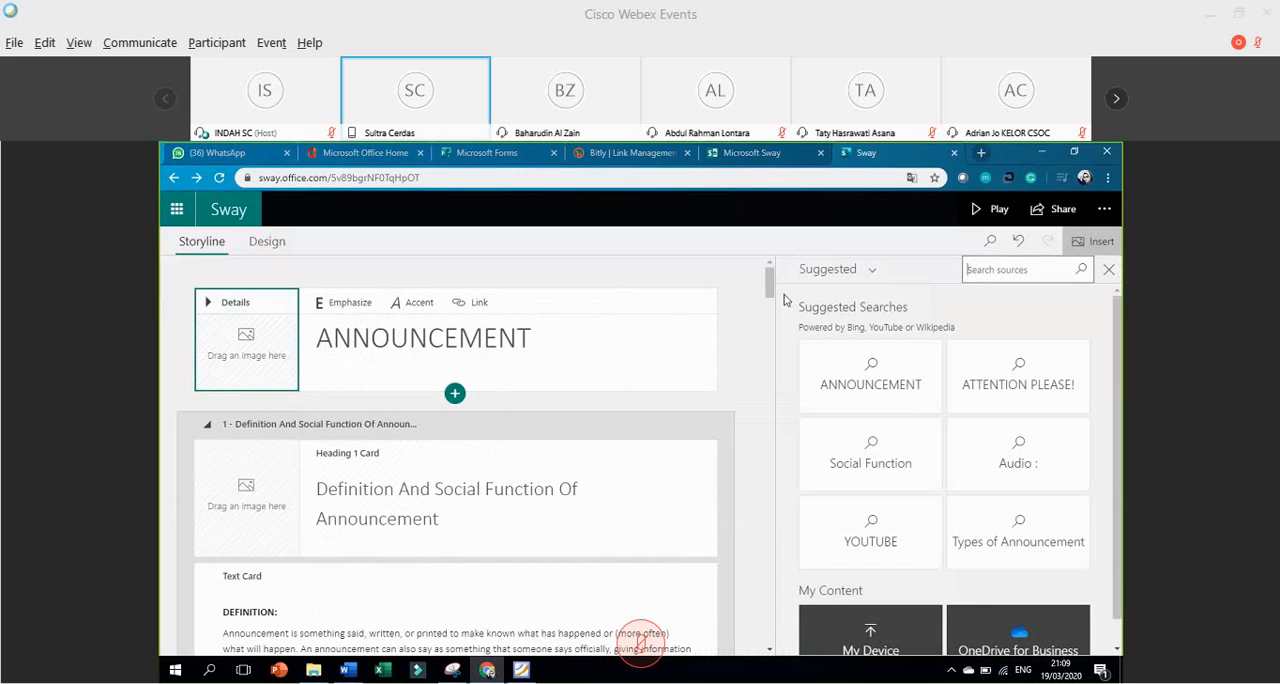
{"action": "left_click", "coordinate": [871, 272]}
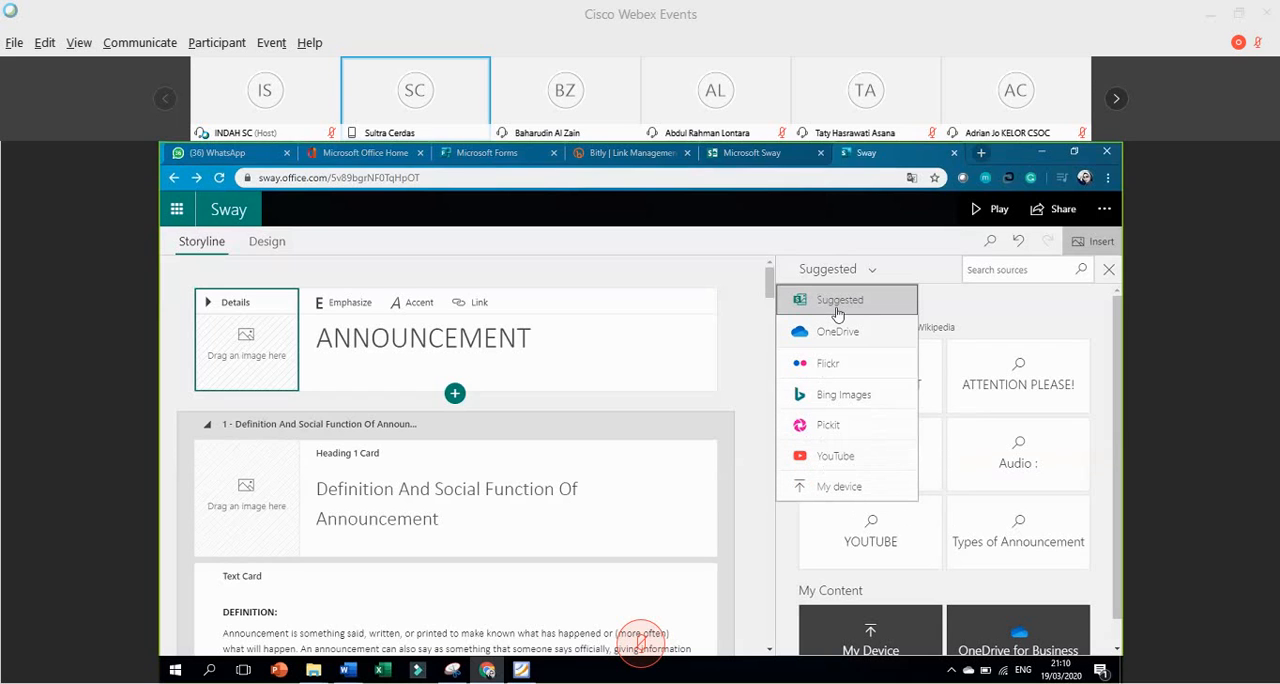
{"action": "left_click", "coordinate": [833, 396]}
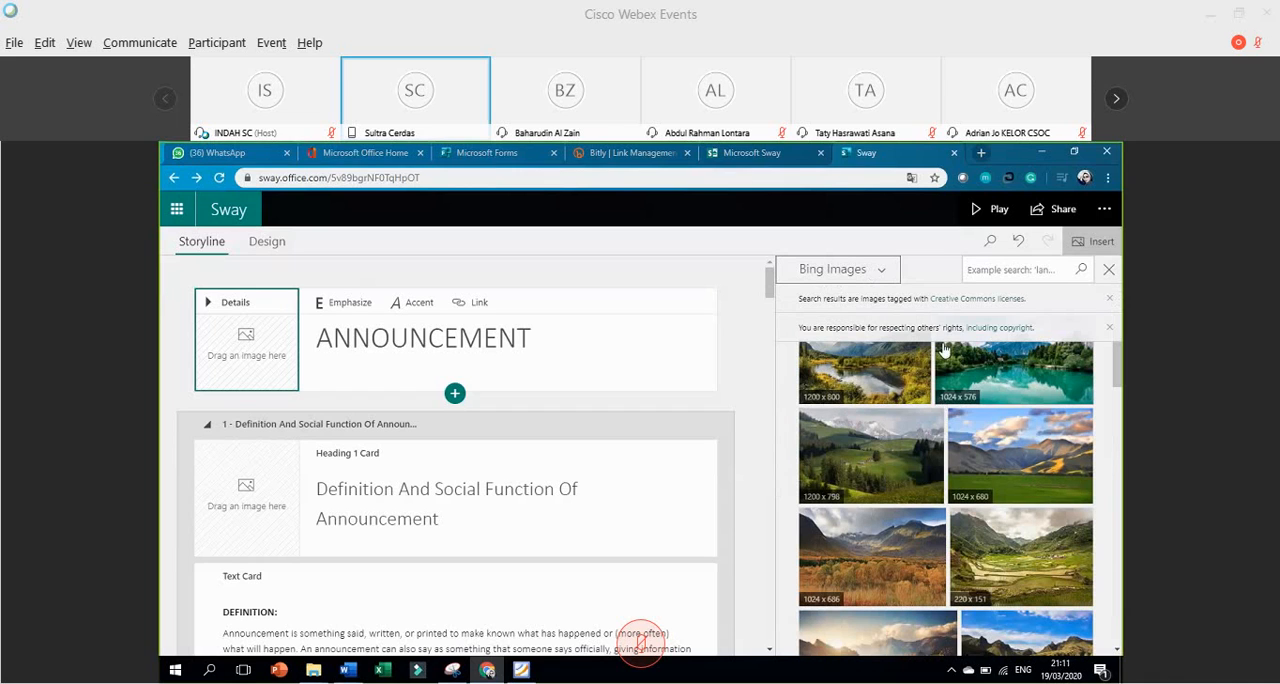
{"action": "left_click", "coordinate": [979, 270]}
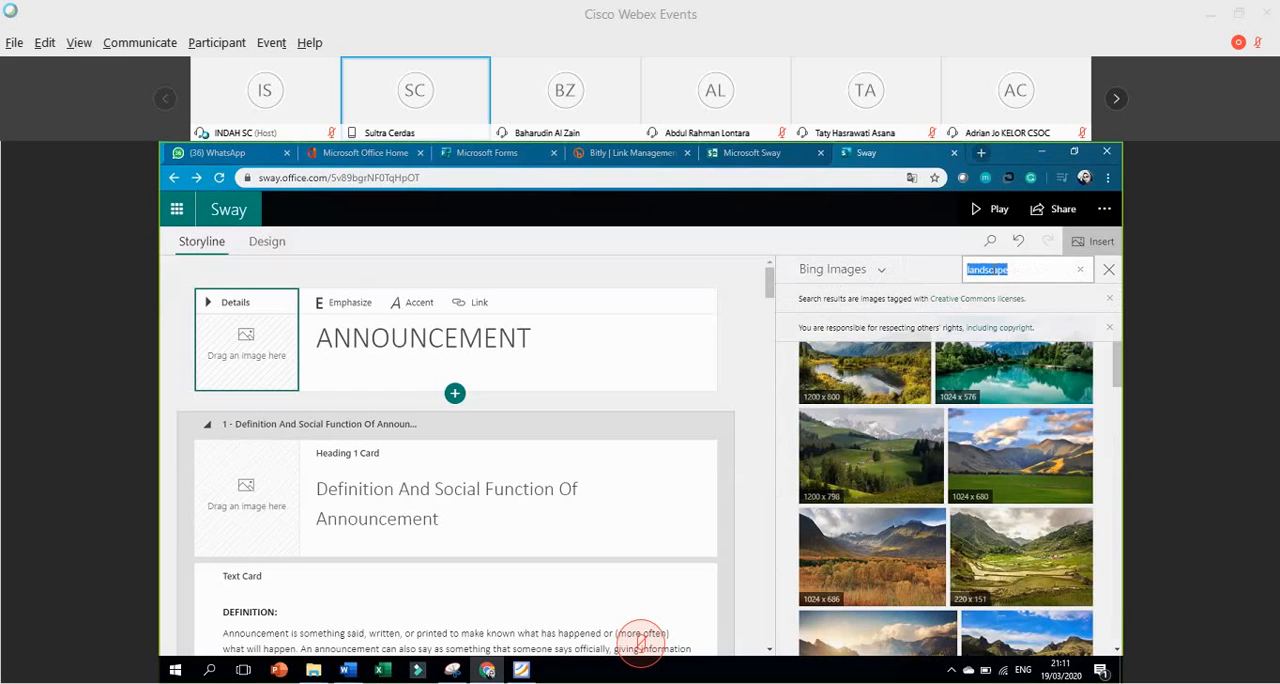
{"action": "type", "text": "announcemet"}
{"action": "key", "text": "Return"}
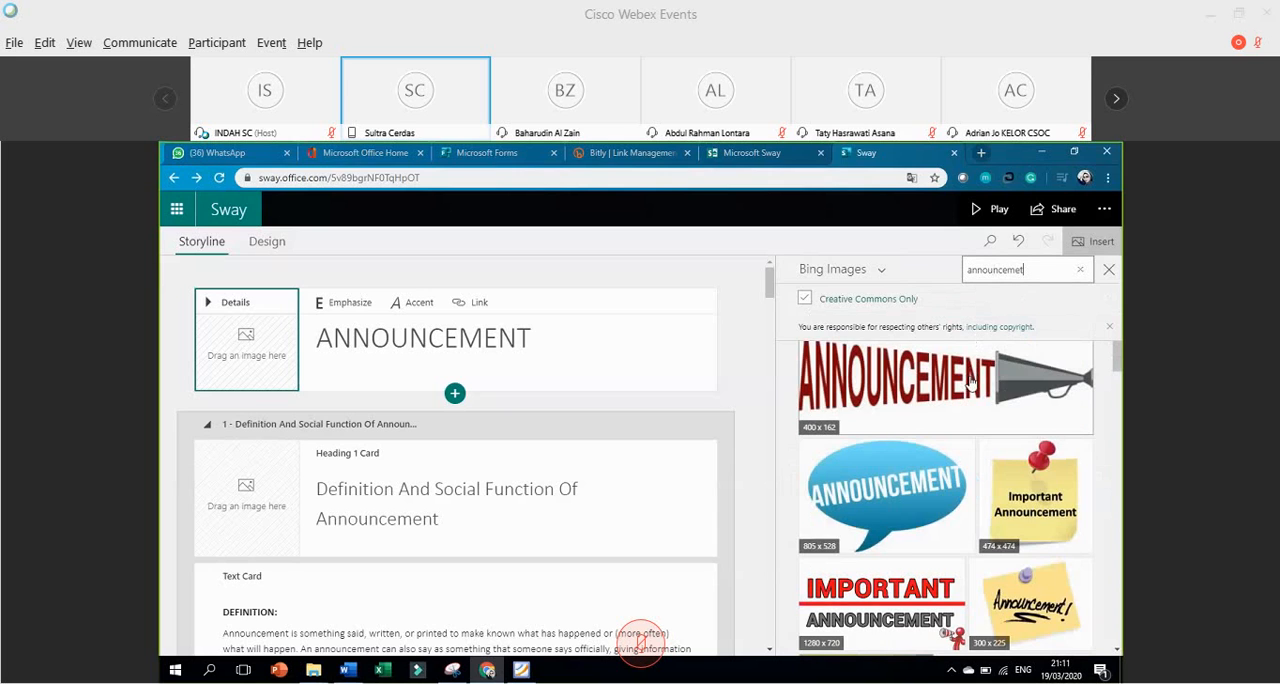
Set the red "Breaking News" megaphone picture from the image results as the title card's background.
{"action": "scroll", "coordinate": [968, 370], "scroll_direction": "down", "scroll_amount": 3}
{"action": "scroll", "coordinate": [968, 393], "scroll_direction": "down", "scroll_amount": 1}
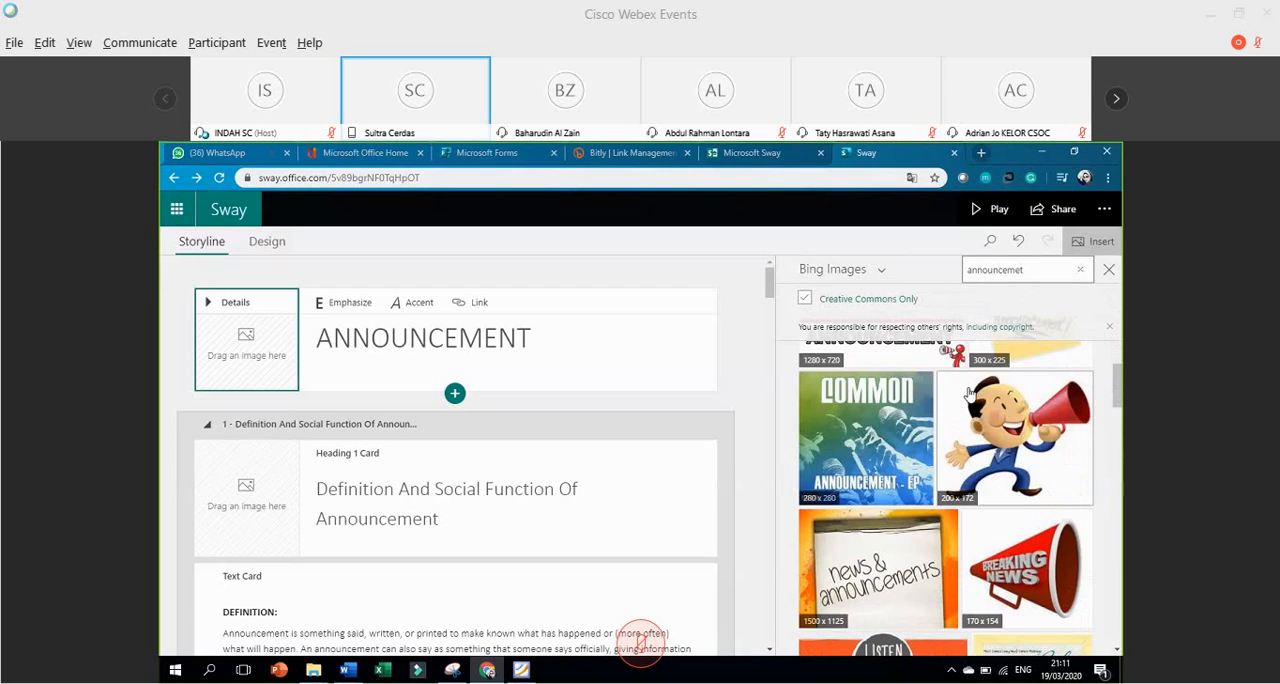
{"action": "scroll", "coordinate": [968, 393], "scroll_direction": "down", "scroll_amount": 2}
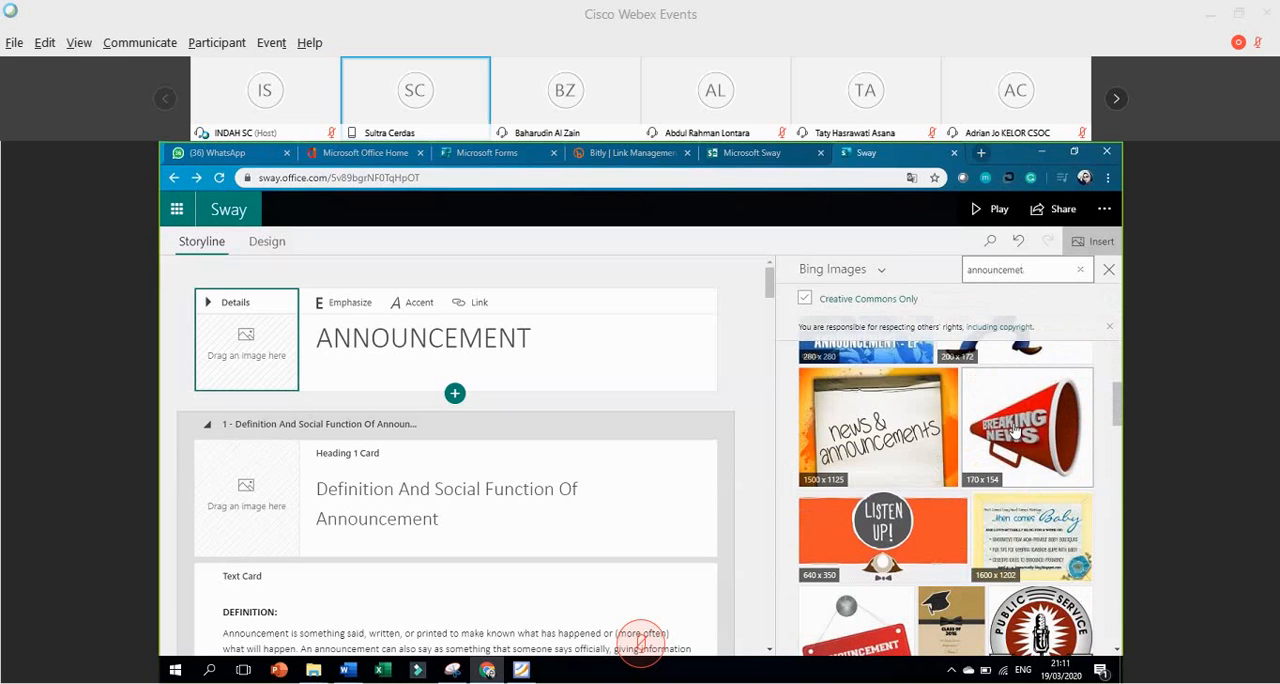
{"action": "left_click_drag", "start_coordinate": [1015, 431], "coordinate": [217, 344]}
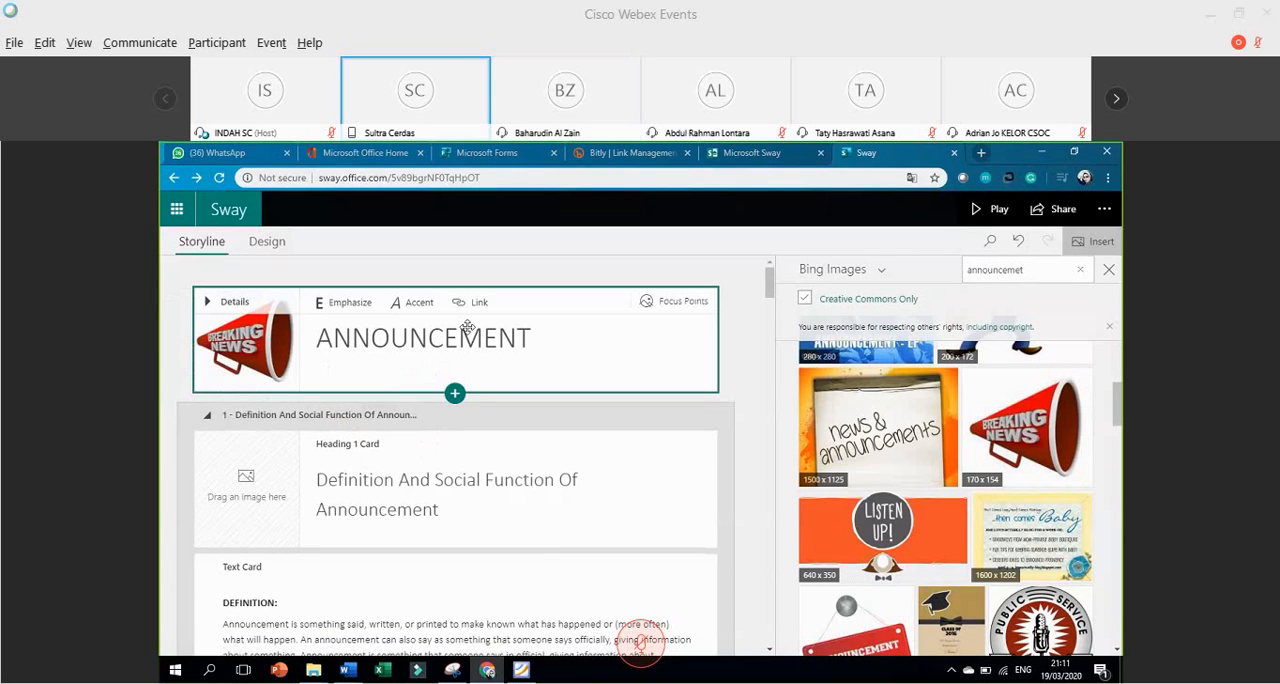
Insert the "Breaking News" megaphone picture as a separate card below the title, and delete that card.
{"action": "left_click", "coordinate": [1011, 416]}
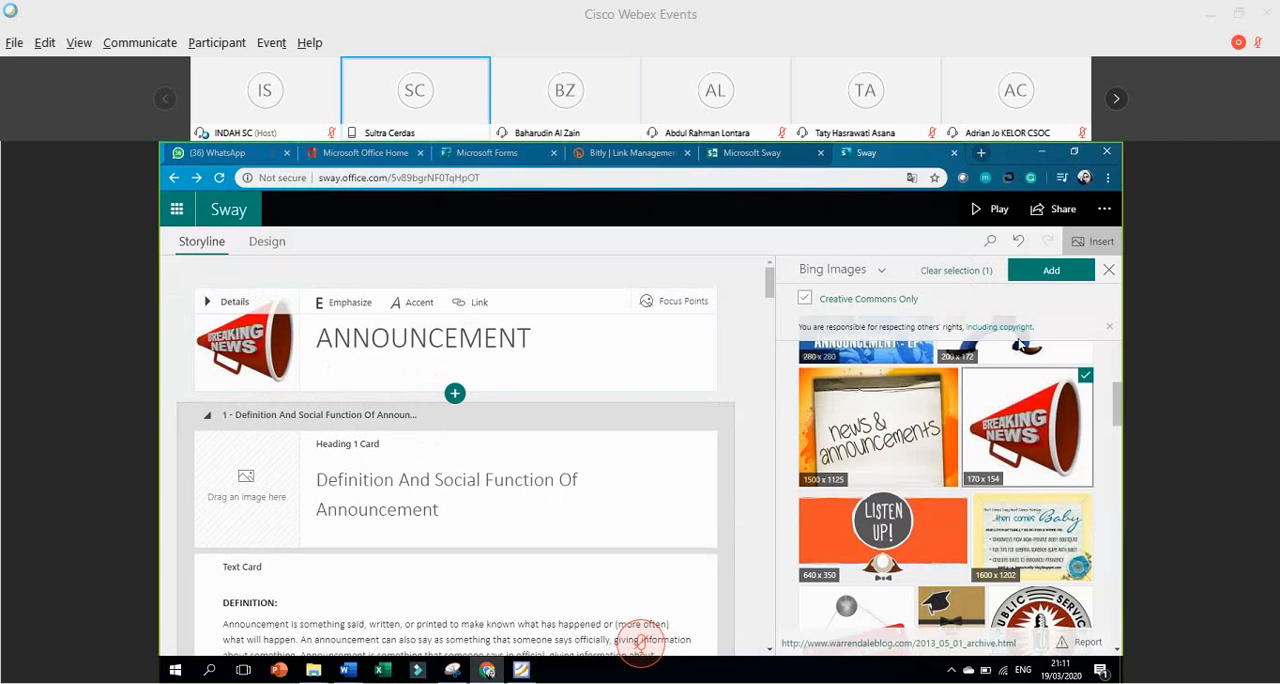
{"action": "left_click", "coordinate": [1052, 276]}
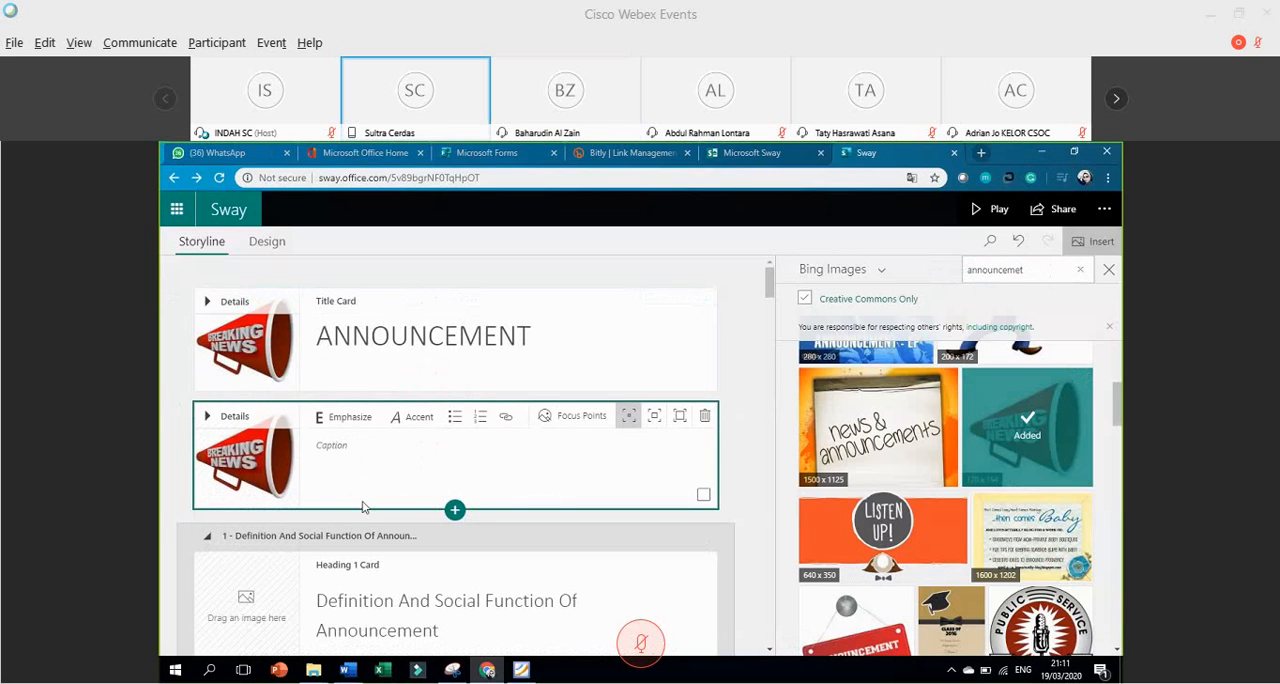
{"action": "left_click", "coordinate": [705, 423]}
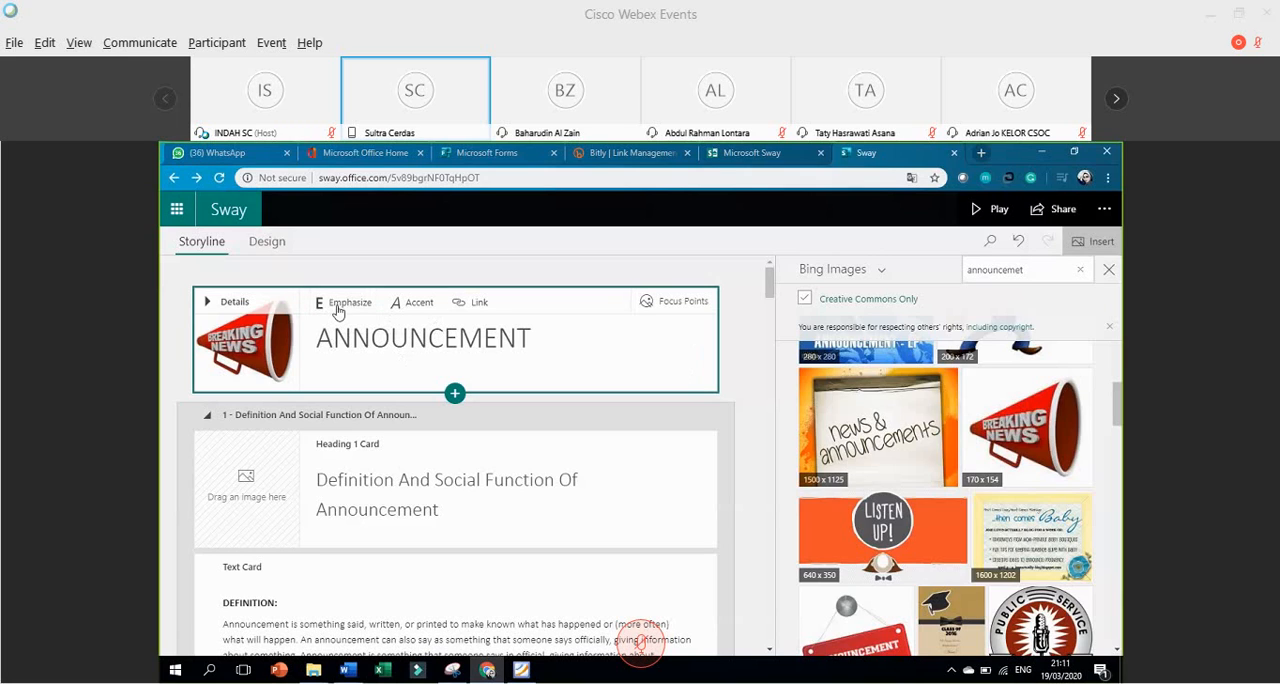
Apply Emphasize and Accent formatting to the title ANNOUNCEMENT.
{"action": "left_click_drag", "start_coordinate": [539, 336], "coordinate": [316, 338]}
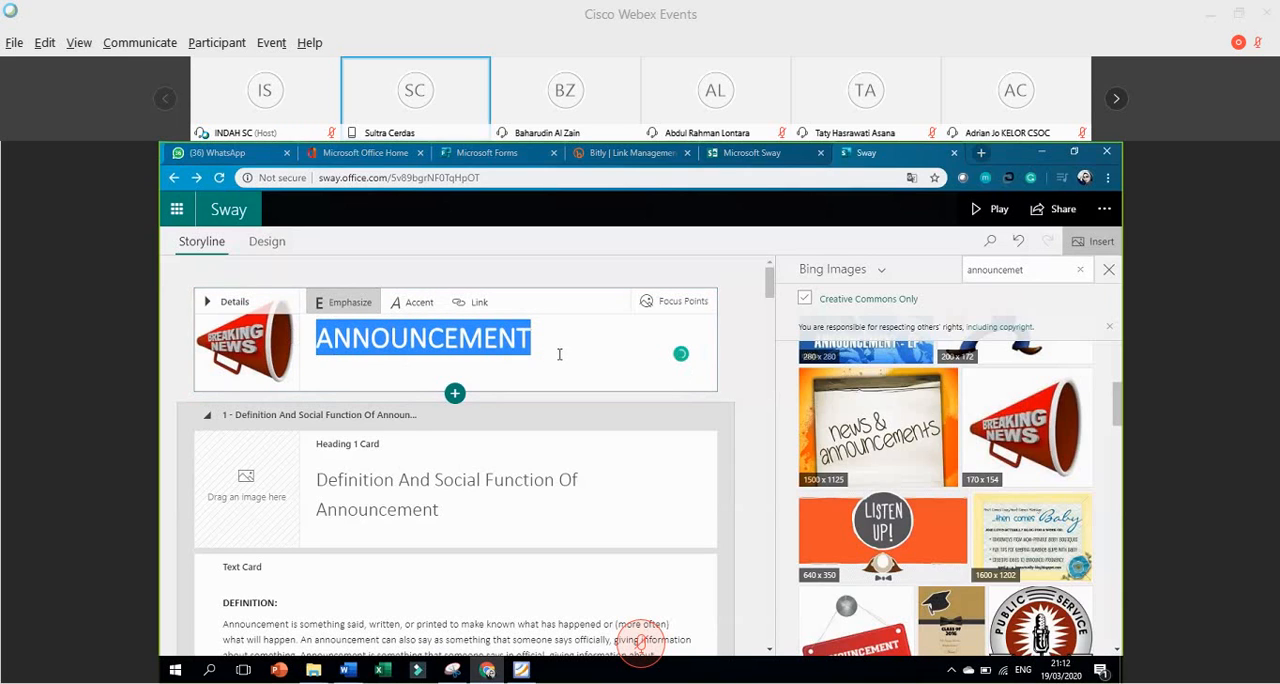
{"action": "left_click", "coordinate": [416, 311]}
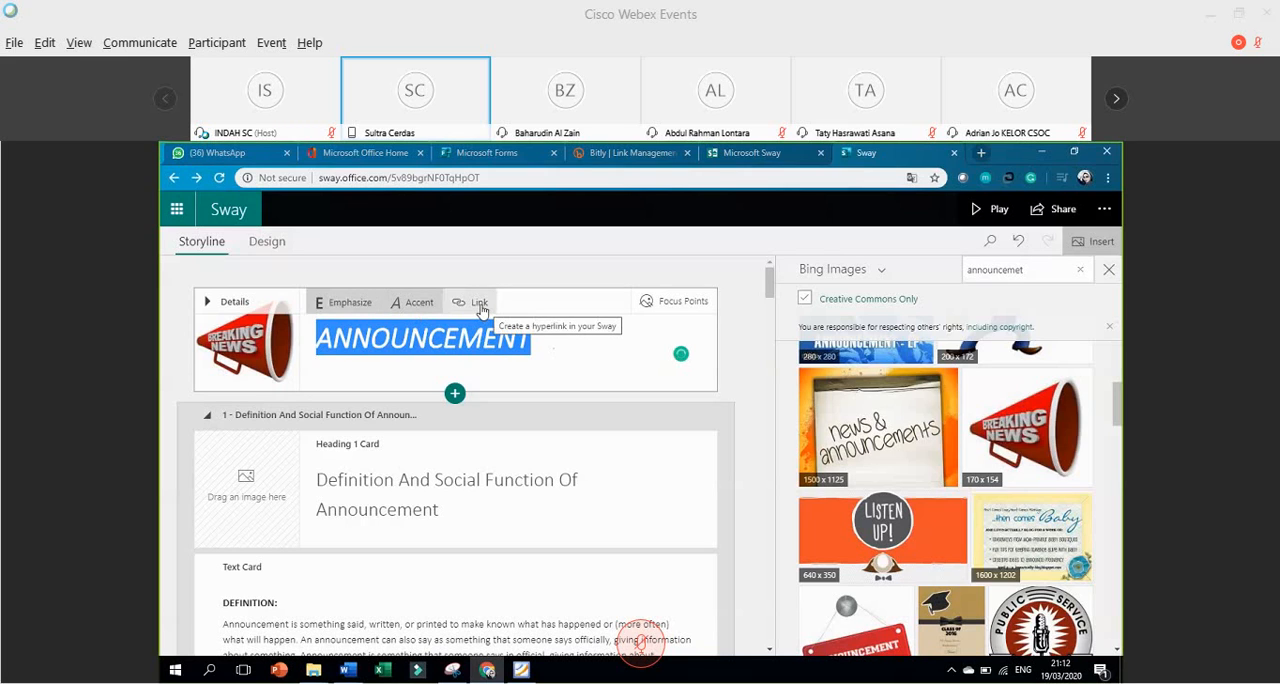
Try marking the entire title background image as important in Focus Points, and reset the focus points.
{"action": "left_click", "coordinate": [671, 307]}
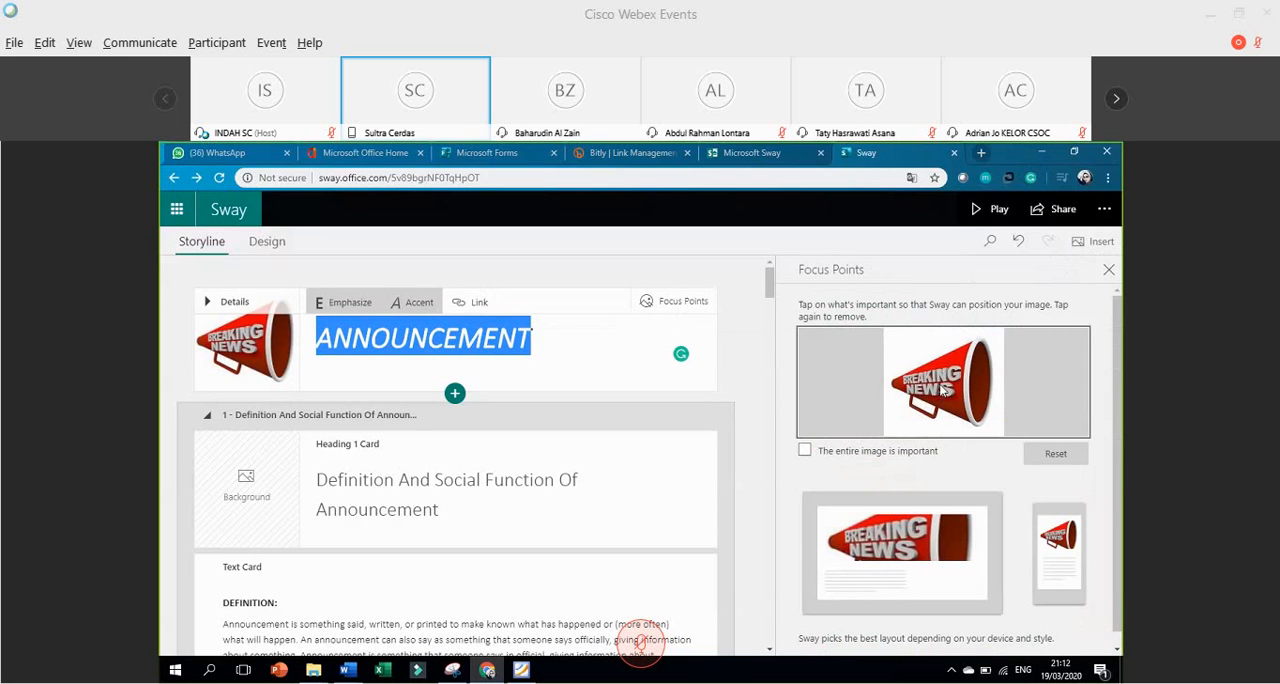
{"action": "left_click", "coordinate": [805, 452]}
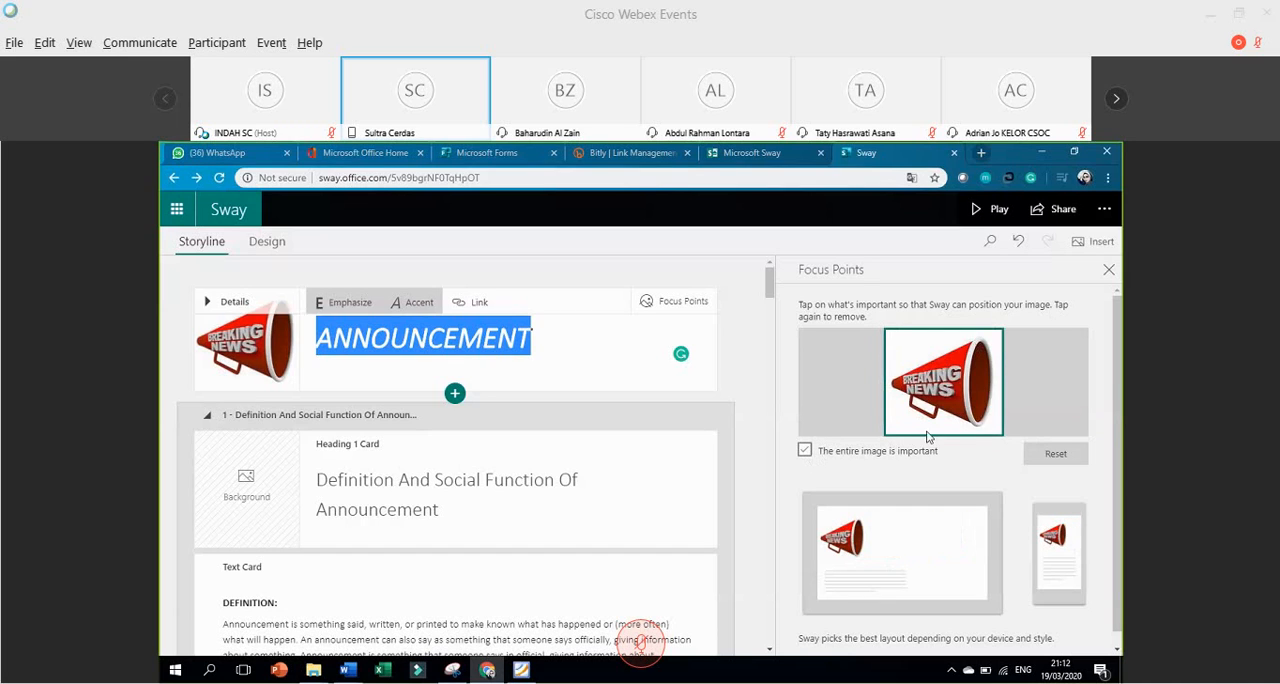
{"action": "left_click", "coordinate": [805, 452]}
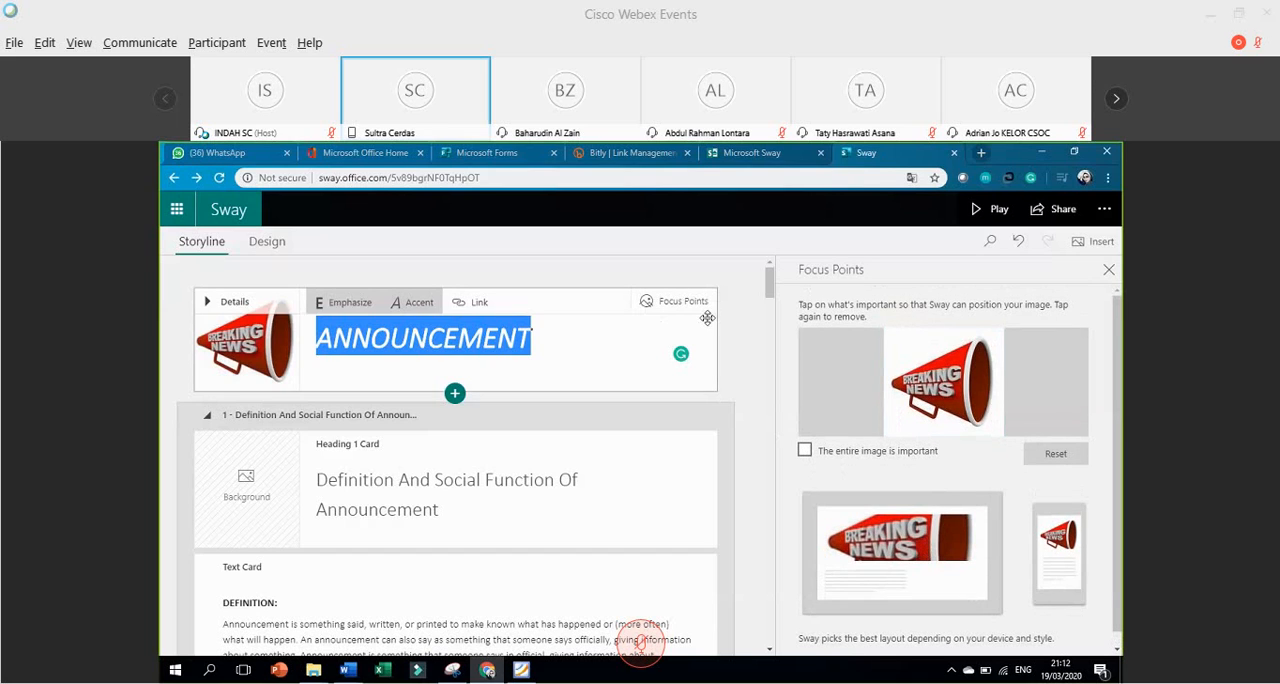
{"action": "left_click", "coordinate": [1041, 460]}
{"action": "left_click", "coordinate": [274, 340]}
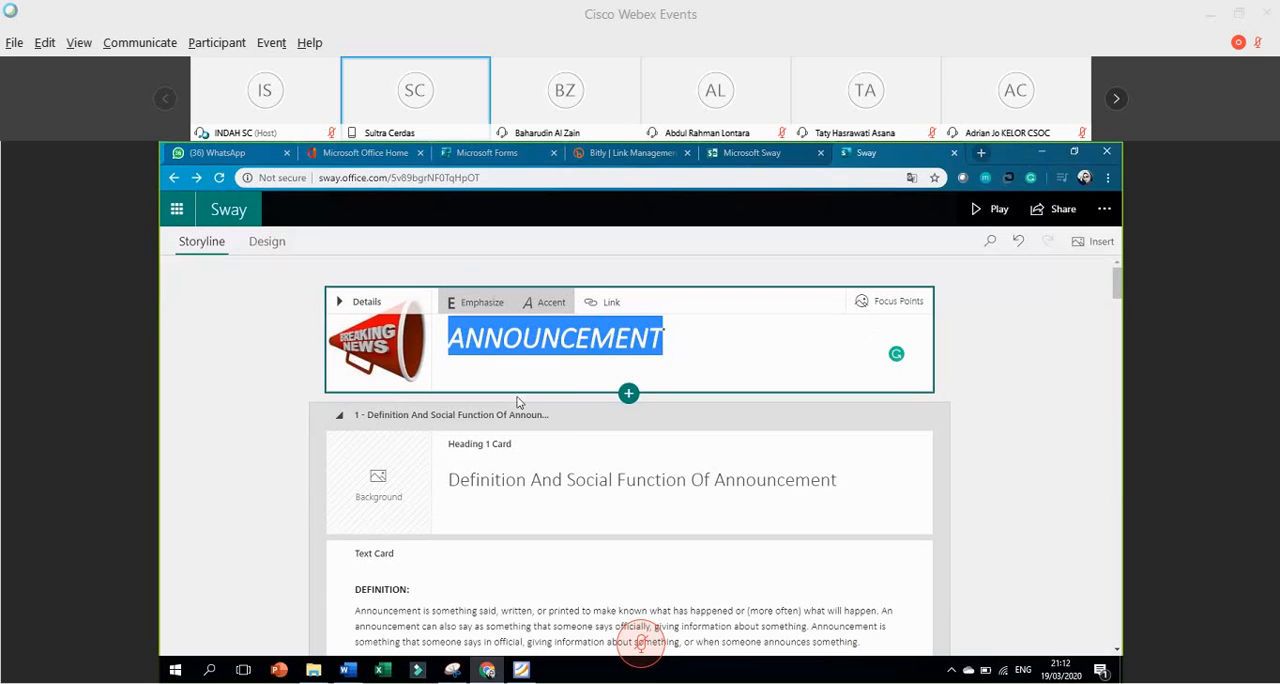
Examine the Text, Media and Group card types available for insertion below the title card, without adding any.
{"action": "scroll", "coordinate": [573, 381], "scroll_direction": "down", "scroll_amount": 1}
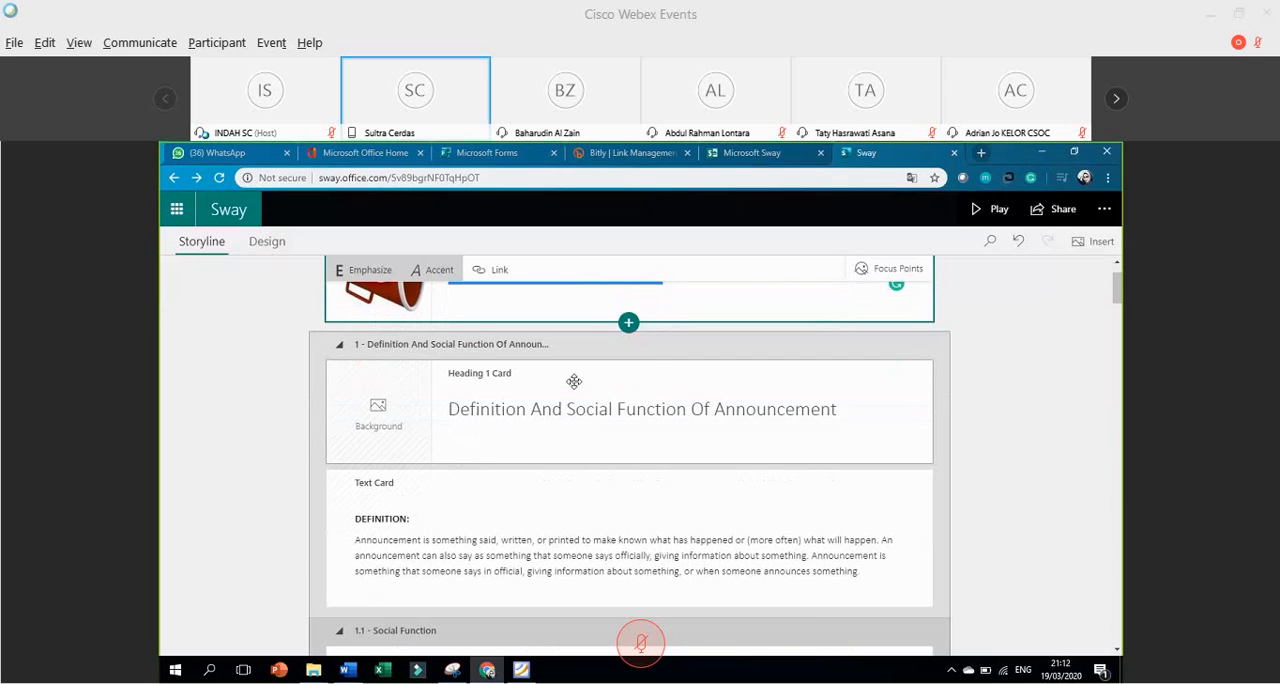
{"action": "scroll", "coordinate": [573, 381], "scroll_direction": "up", "scroll_amount": 1}
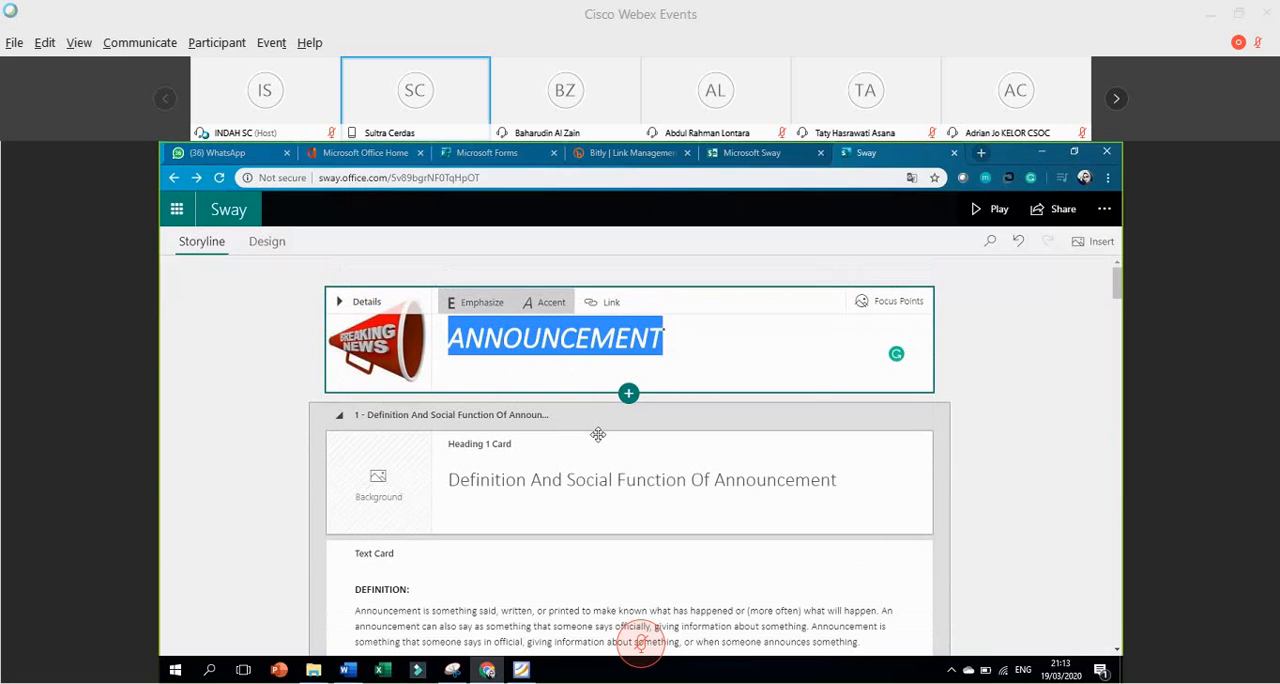
{"action": "left_click", "coordinate": [628, 394]}
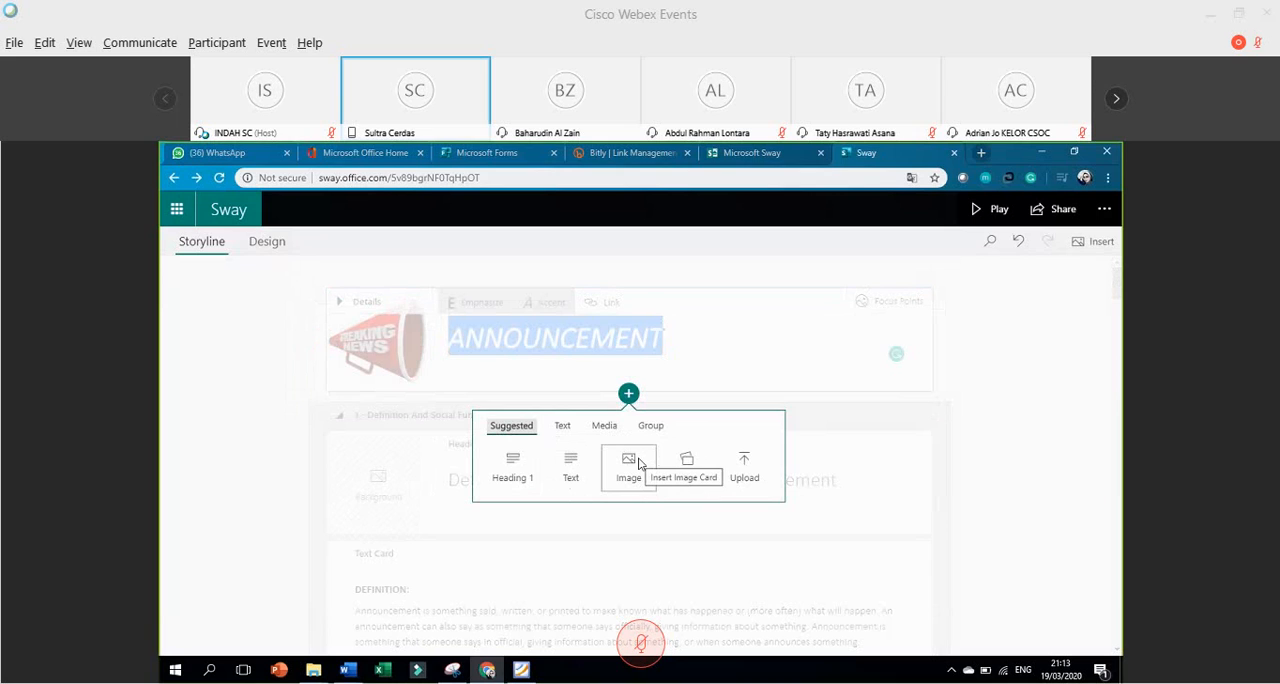
{"action": "left_click", "coordinate": [564, 428]}
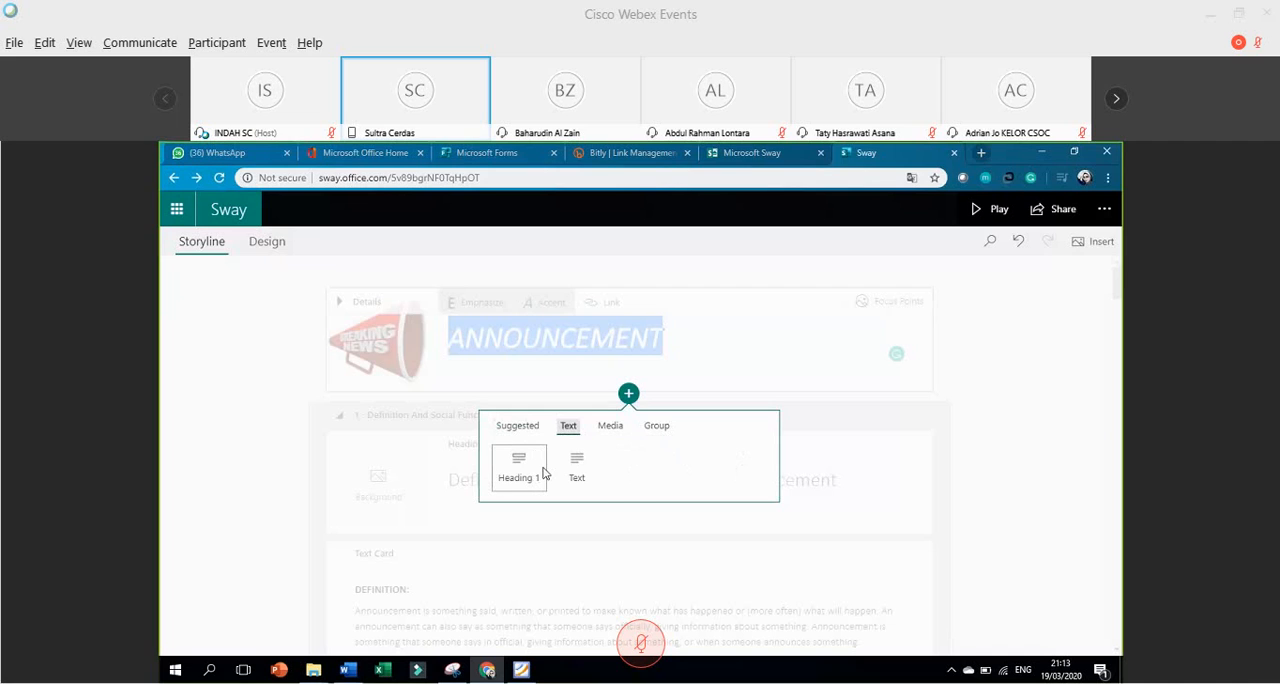
{"action": "left_click", "coordinate": [606, 427]}
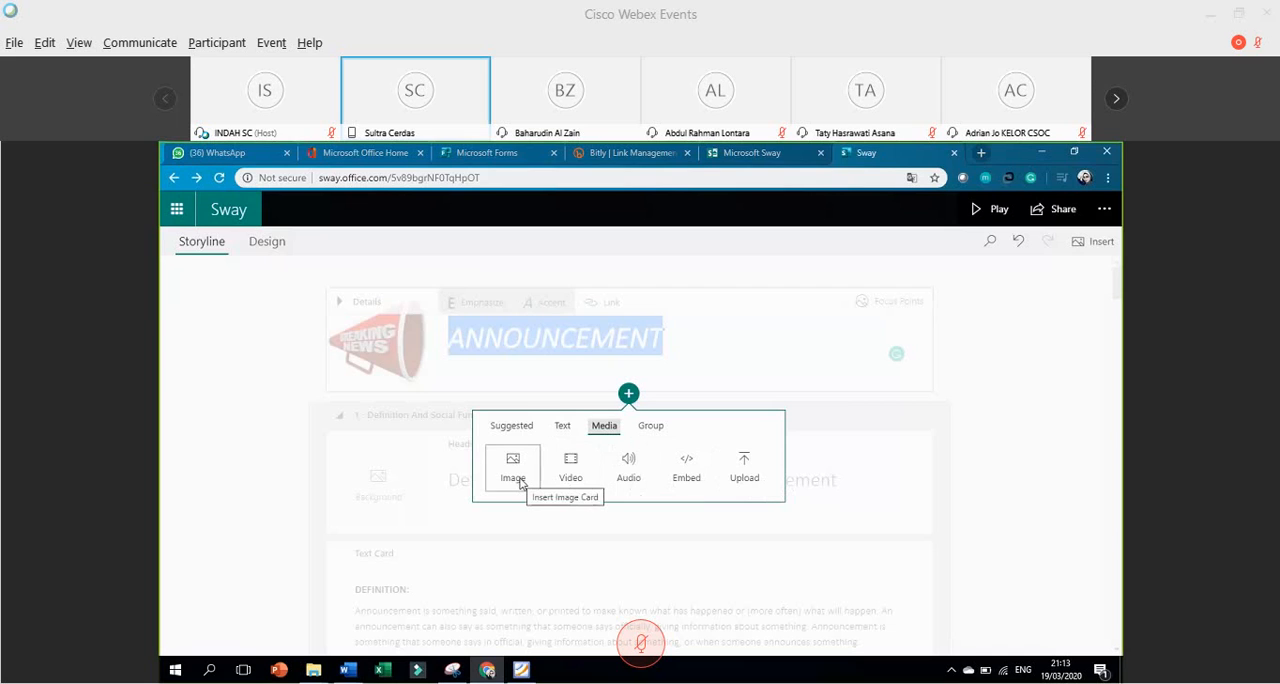
{"action": "left_click", "coordinate": [651, 428]}
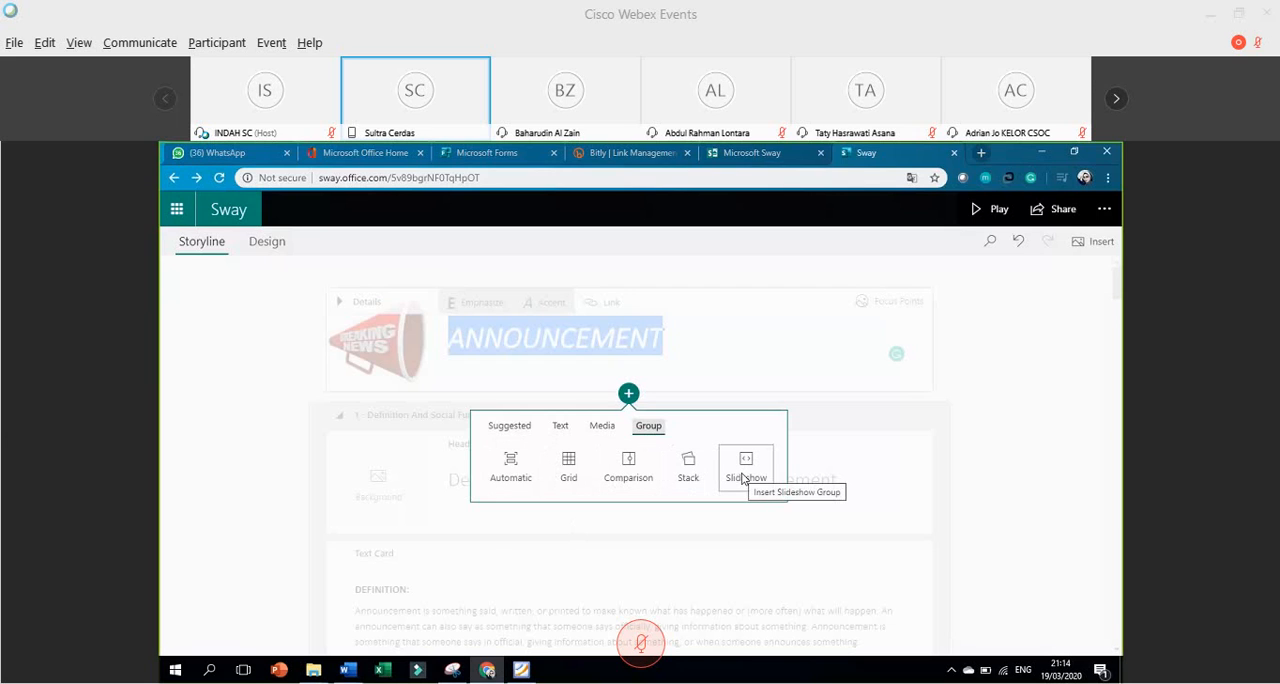
{"action": "left_click", "coordinate": [799, 462]}
{"action": "scroll", "coordinate": [948, 486], "scroll_direction": "down", "scroll_amount": 3}
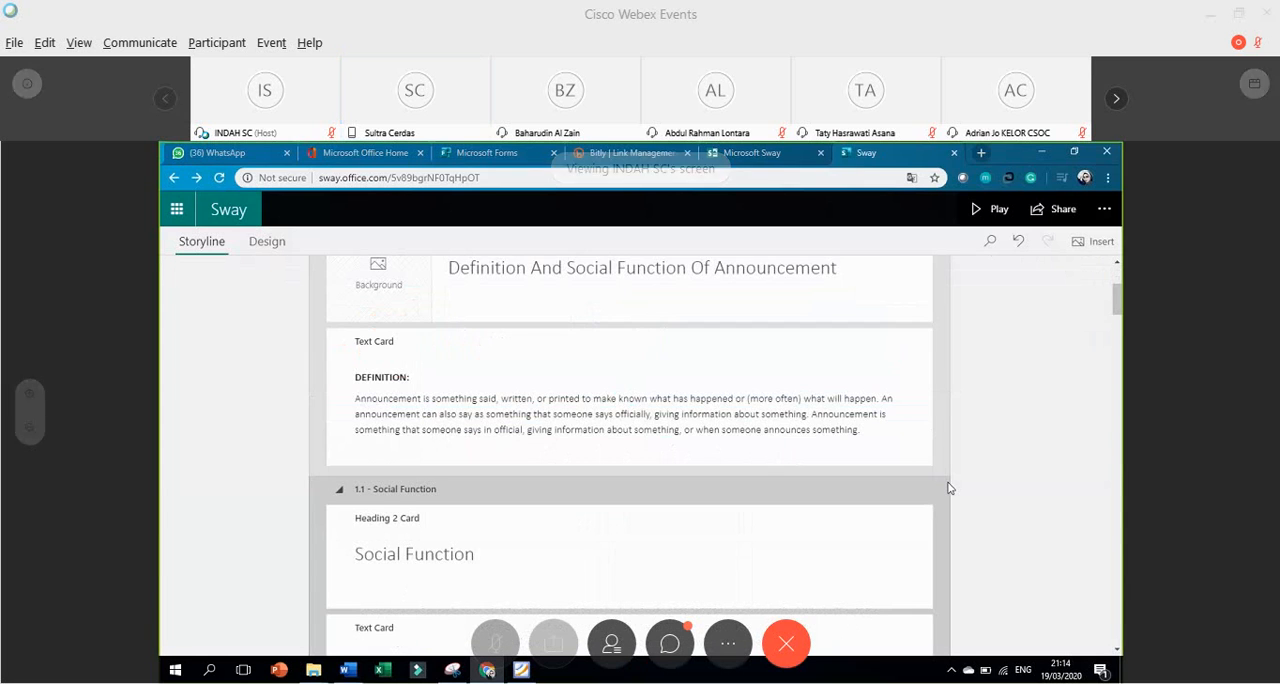
Examine the heading, text and image cards of the Social Function section, including the text card with the School_announc audio link.
{"action": "scroll", "coordinate": [934, 488], "scroll_direction": "down", "scroll_amount": 1}
{"action": "scroll", "coordinate": [934, 488], "scroll_direction": "down", "scroll_amount": 1}
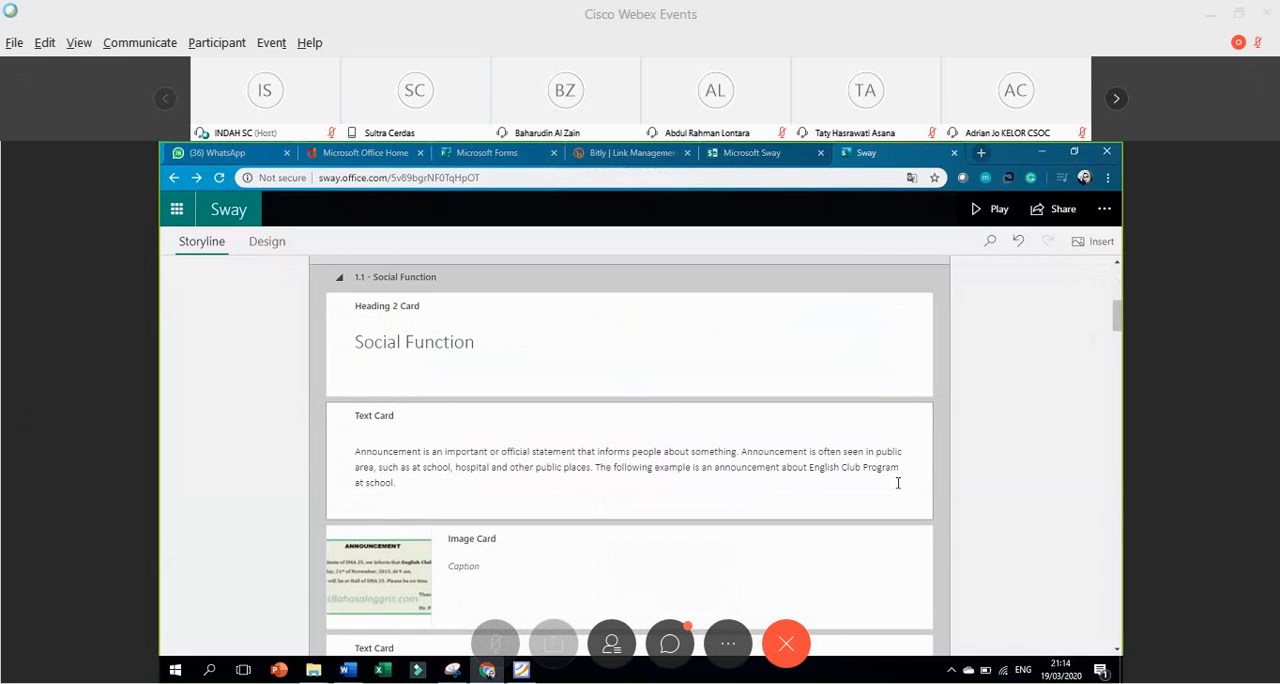
{"action": "left_click", "coordinate": [569, 384]}
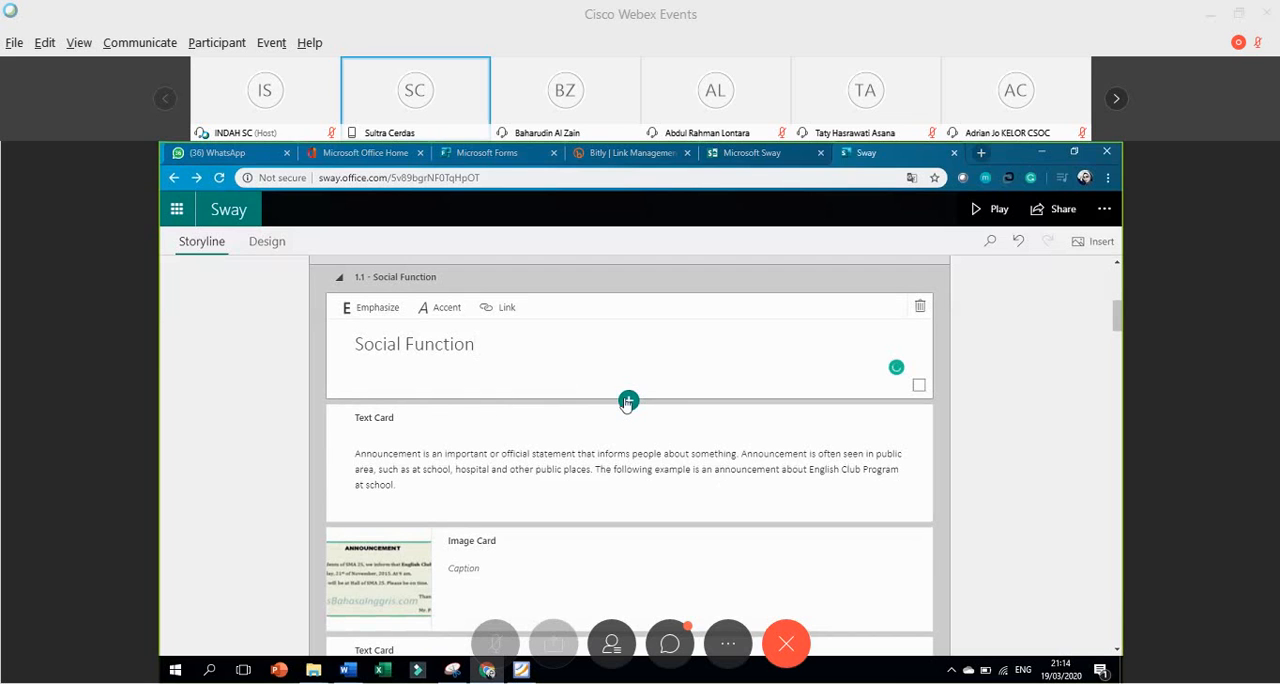
{"action": "scroll", "coordinate": [622, 406], "scroll_direction": "down", "scroll_amount": 5}
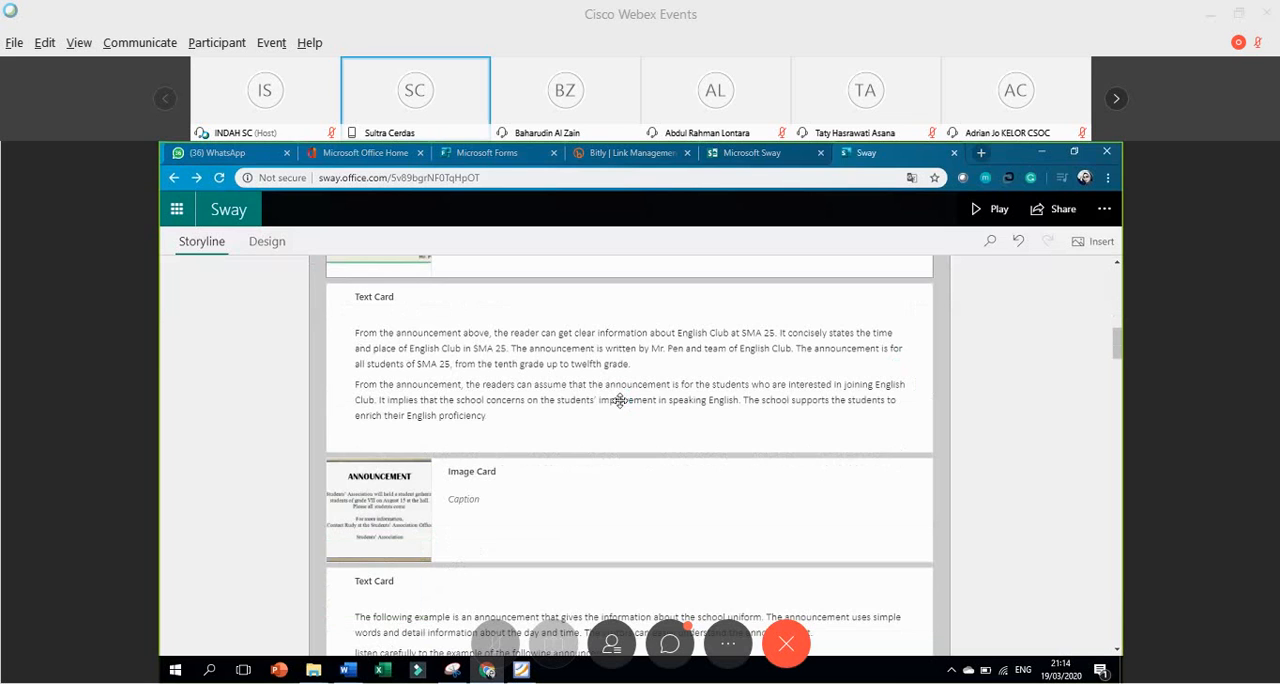
{"action": "left_click", "coordinate": [621, 401]}
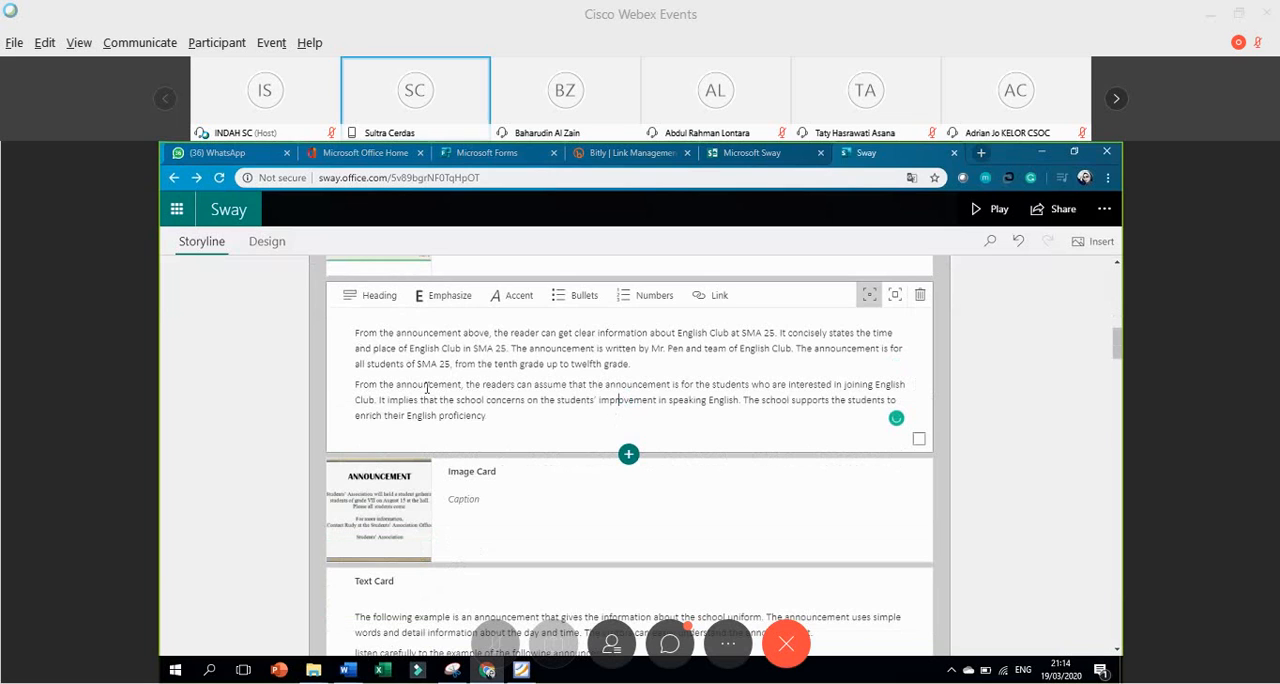
{"action": "left_click", "coordinate": [580, 503]}
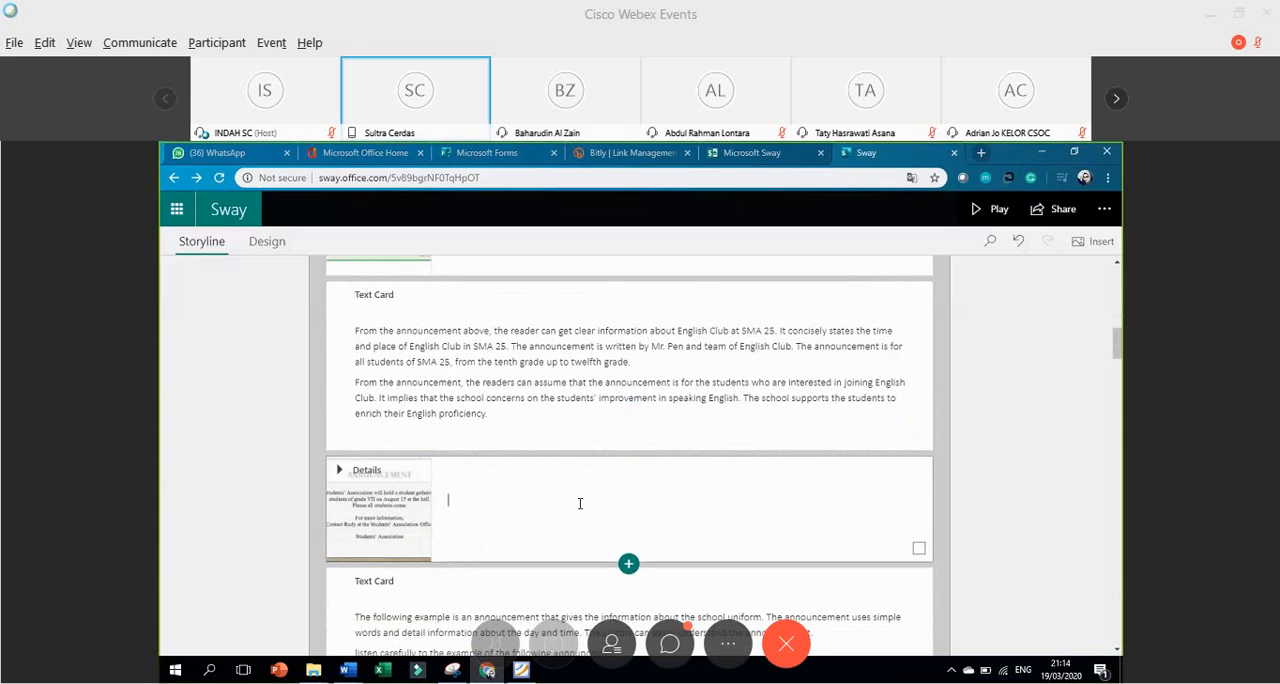
{"action": "scroll", "coordinate": [580, 503], "scroll_direction": "down", "scroll_amount": 4}
{"action": "scroll", "coordinate": [630, 400], "scroll_direction": "up", "scroll_amount": 3}
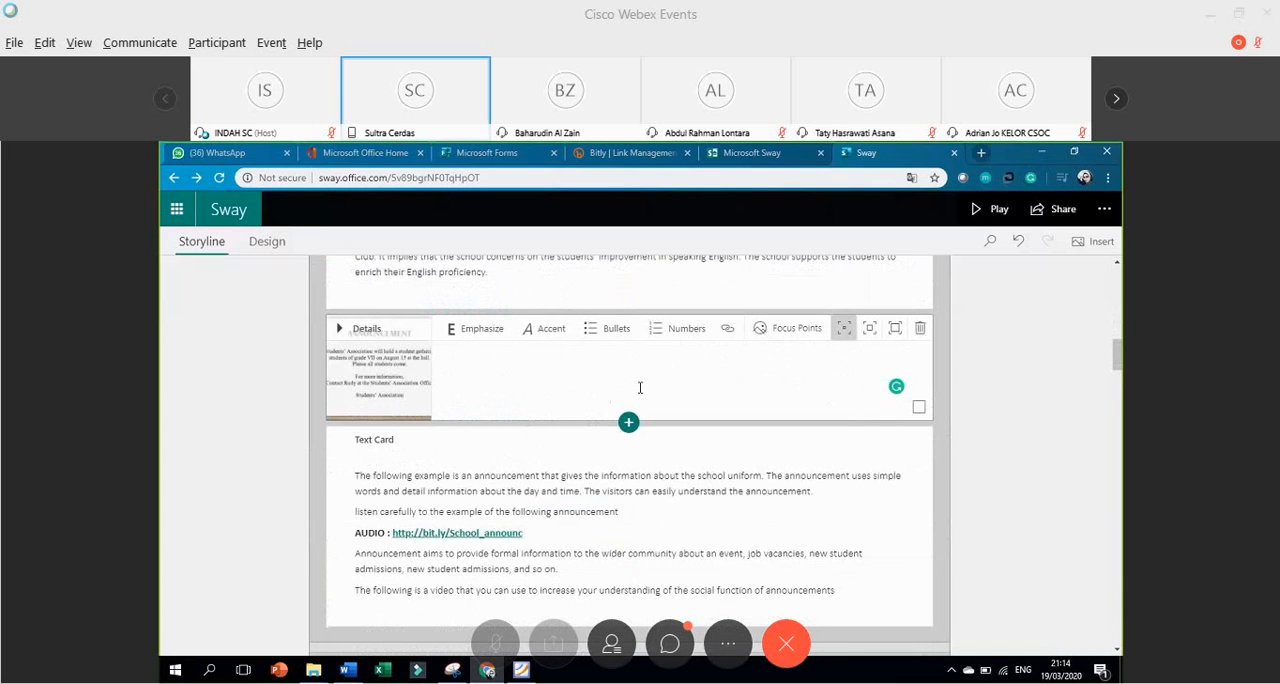
Insert an empty audio card directly below the Students' Association announcement image card.
{"action": "left_click", "coordinate": [628, 423]}
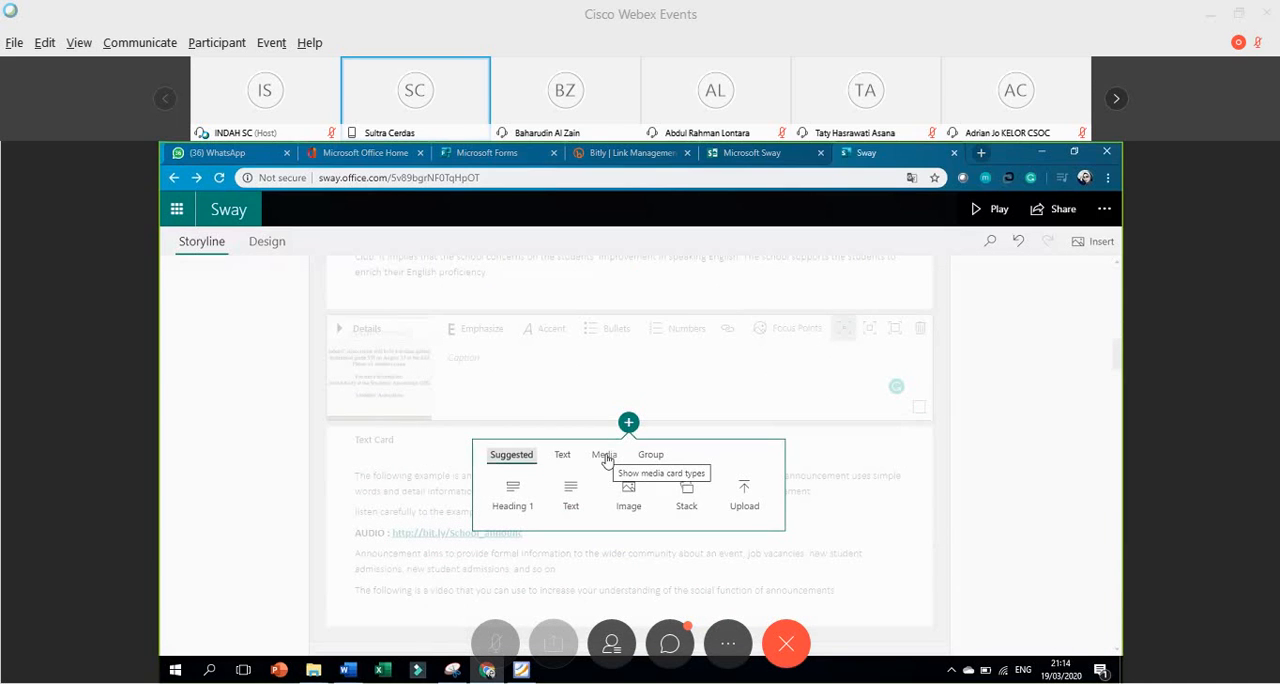
{"action": "left_click", "coordinate": [606, 457]}
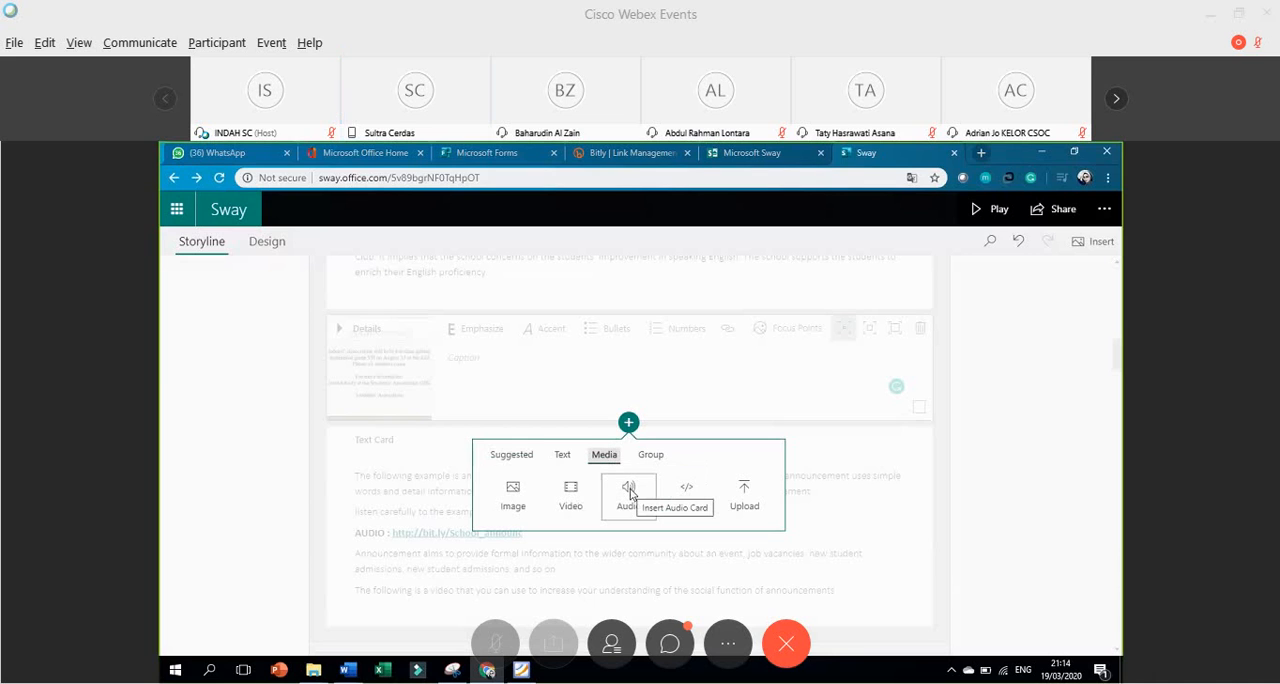
{"action": "left_click", "coordinate": [629, 490]}
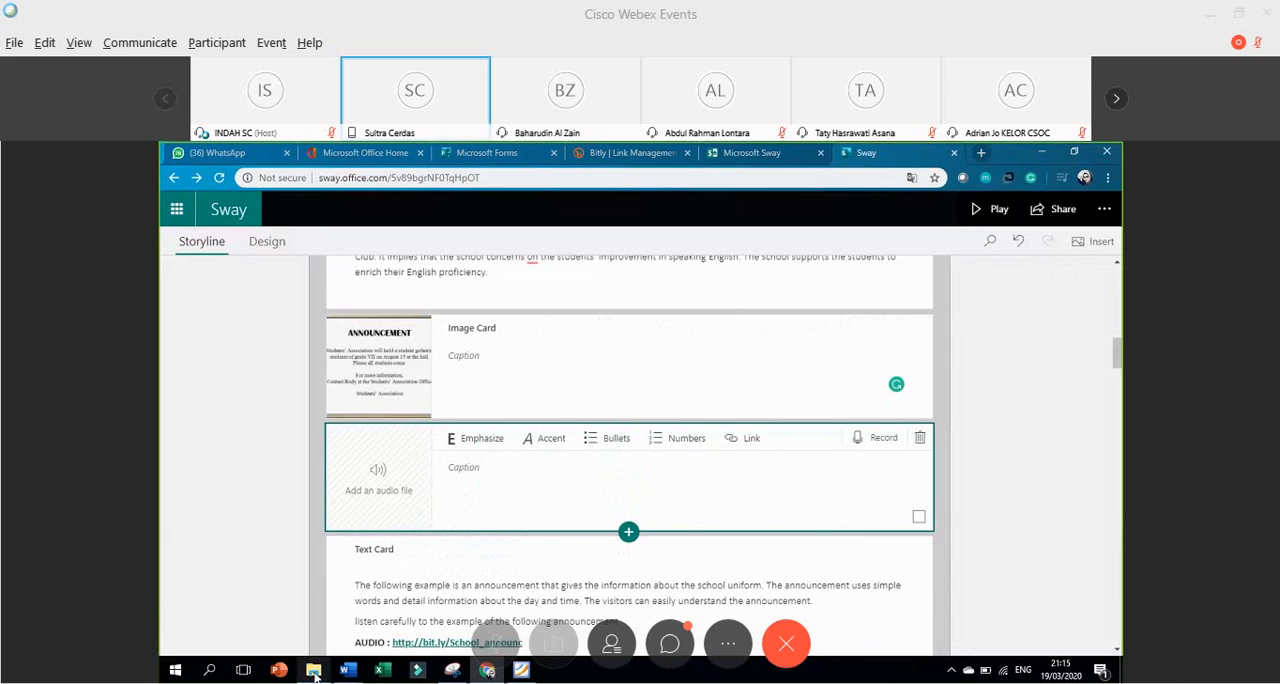
Add the school announcement audio file from the Latihan folder's Audio subfolder to the empty audio card.
{"action": "mouse_move", "coordinate": [314, 676]}
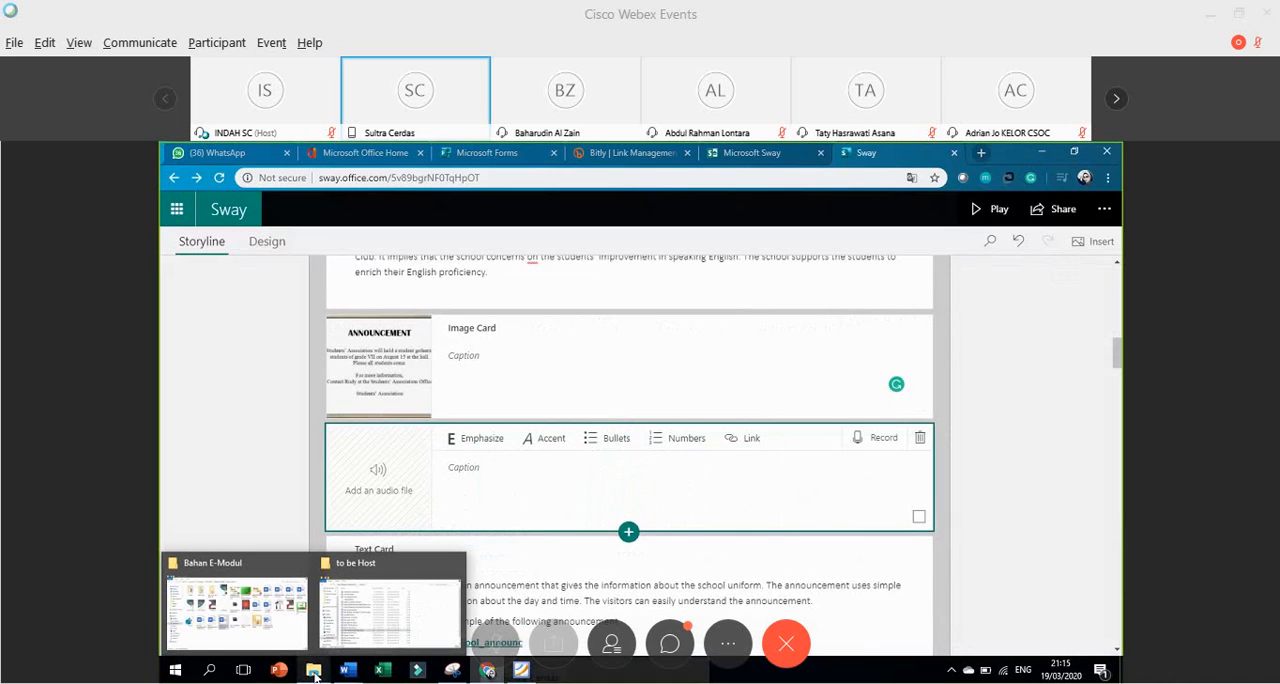
{"action": "left_click", "coordinate": [372, 630]}
{"action": "left_click", "coordinate": [213, 298]}
{"action": "double_click", "coordinate": [365, 236]}
{"action": "double_click", "coordinate": [337, 257]}
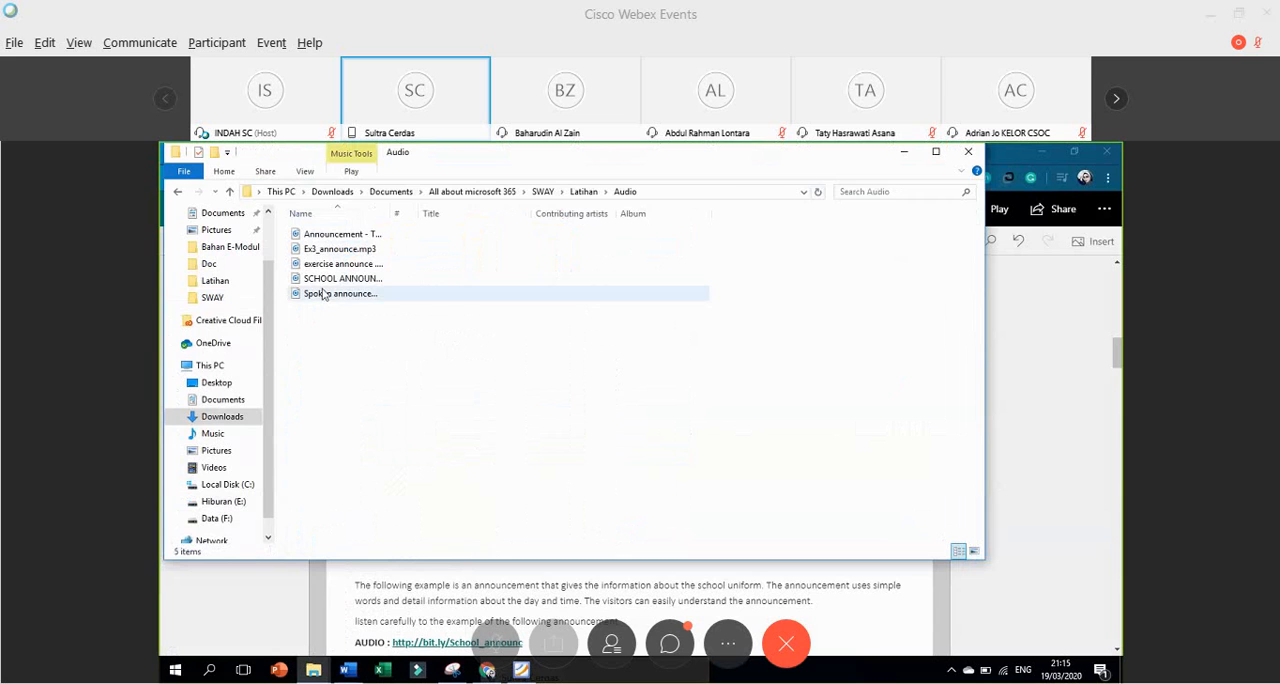
{"action": "left_click_drag", "start_coordinate": [321, 283], "coordinate": [392, 492]}
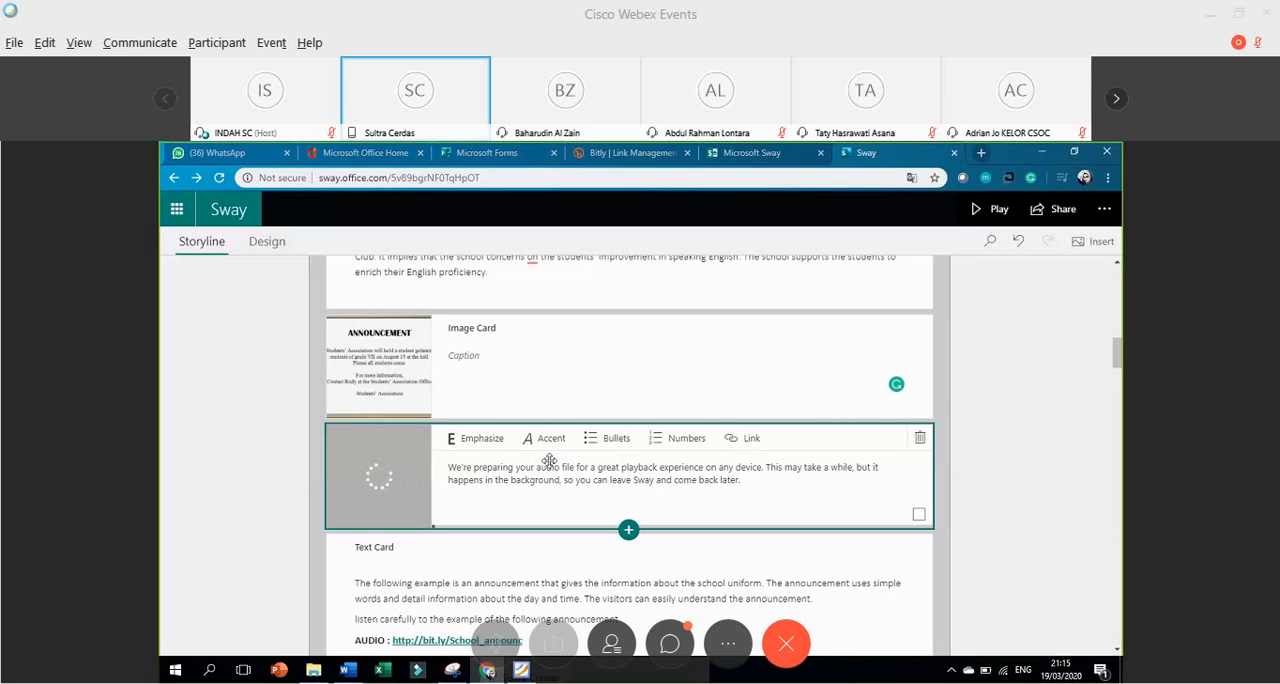
Look over the cards around the audio card, down to the YouTube video and Generic Structure of Announcement sections.
{"action": "scroll", "coordinate": [562, 440], "scroll_direction": "up", "scroll_amount": 3}
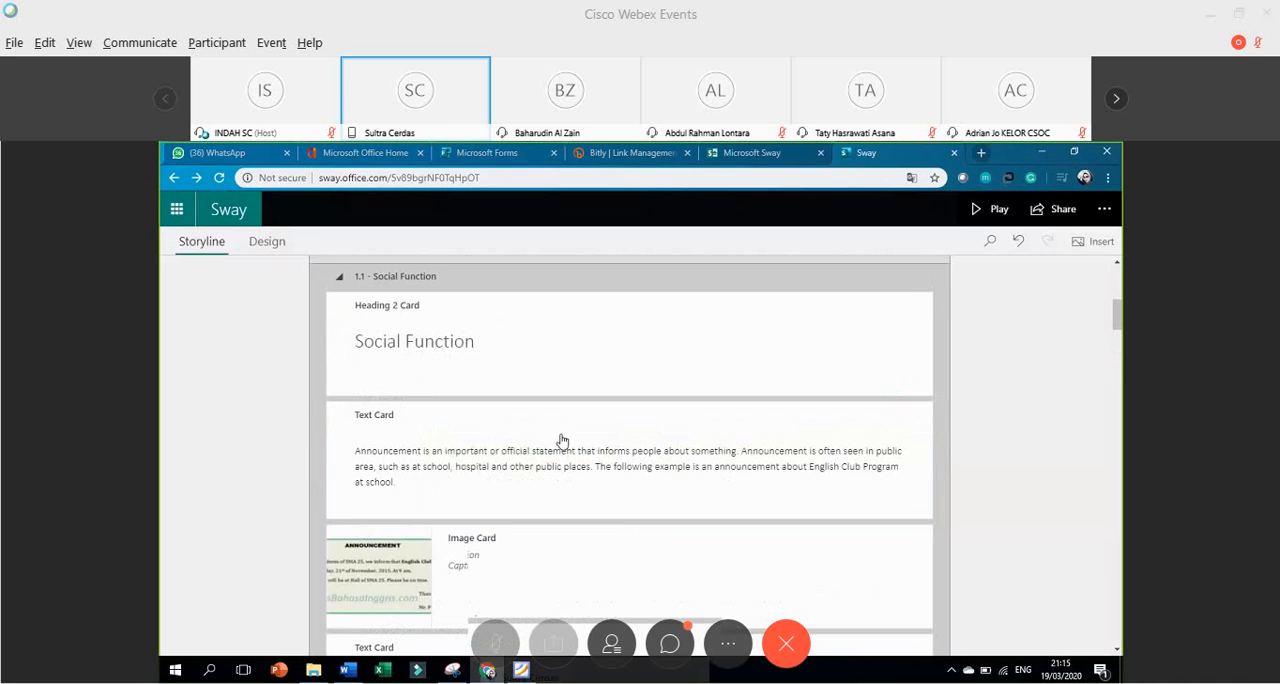
{"action": "scroll", "coordinate": [562, 440], "scroll_direction": "down", "scroll_amount": 3}
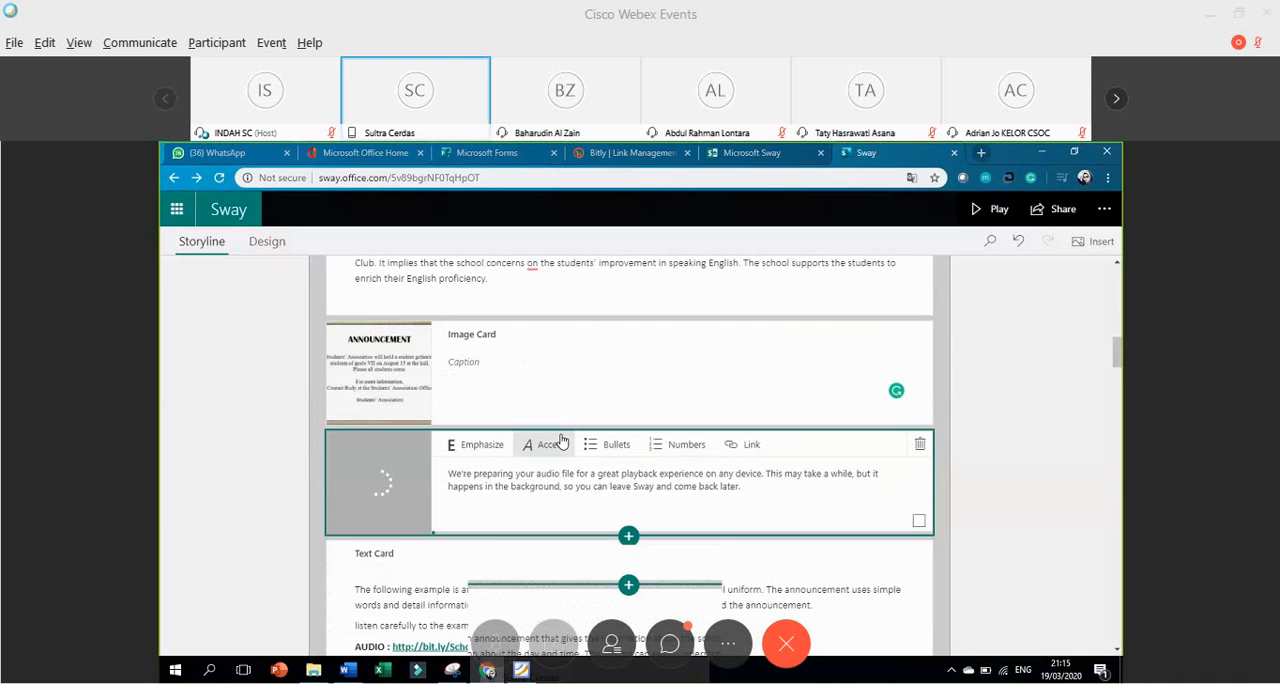
{"action": "scroll", "coordinate": [562, 440], "scroll_direction": "down", "scroll_amount": 6}
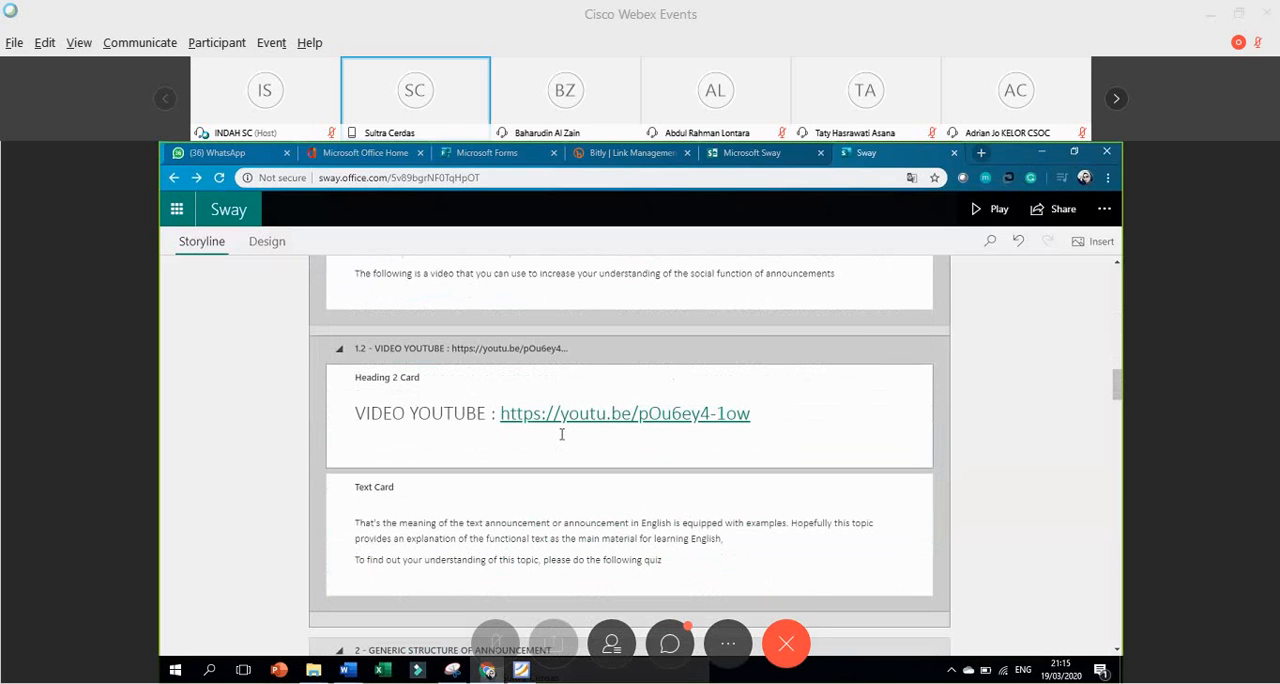
{"action": "scroll", "coordinate": [562, 434], "scroll_direction": "down", "scroll_amount": 2}
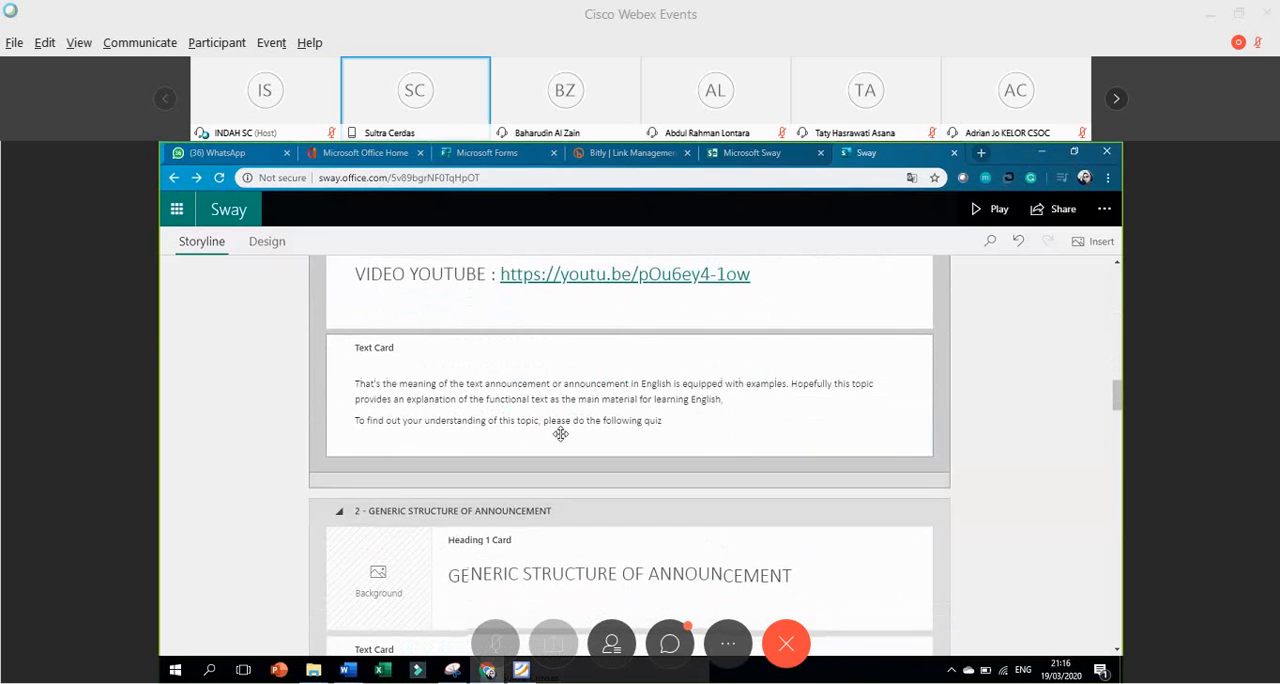
{"action": "scroll", "coordinate": [562, 434], "scroll_direction": "up", "scroll_amount": 5}
{"action": "scroll", "coordinate": [562, 436], "scroll_direction": "up", "scroll_amount": 3}
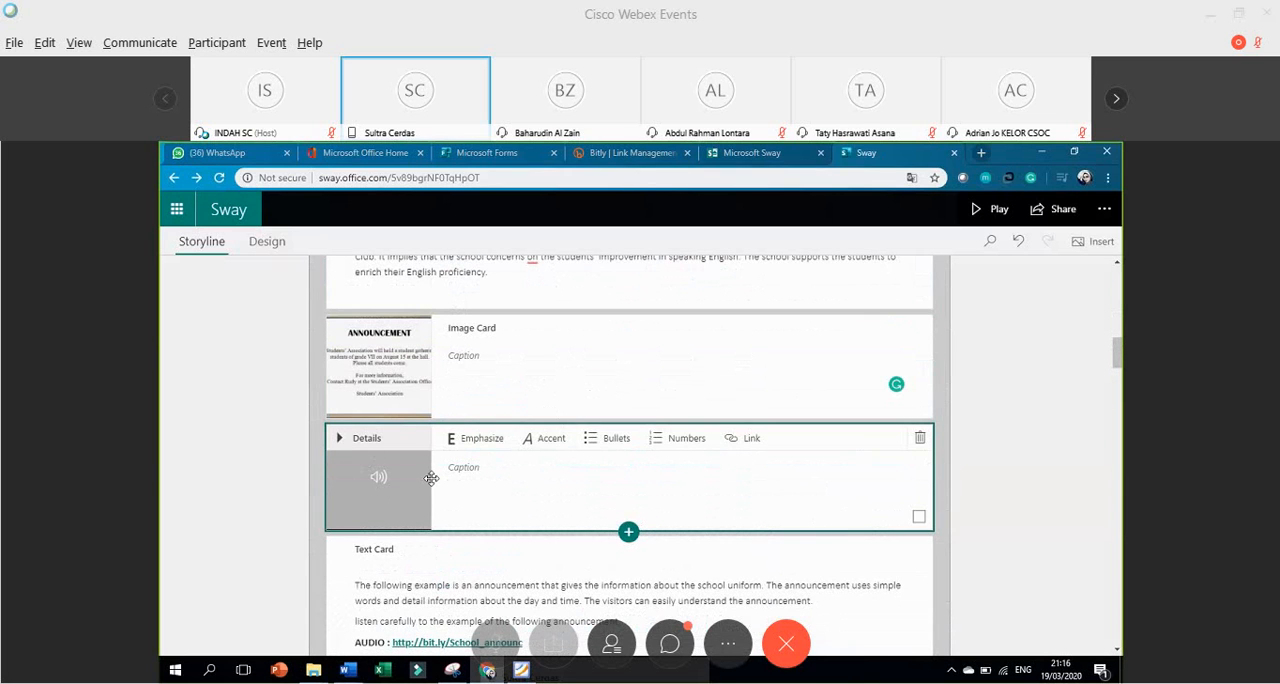
{"action": "scroll", "coordinate": [519, 477], "scroll_direction": "up", "scroll_amount": 1}
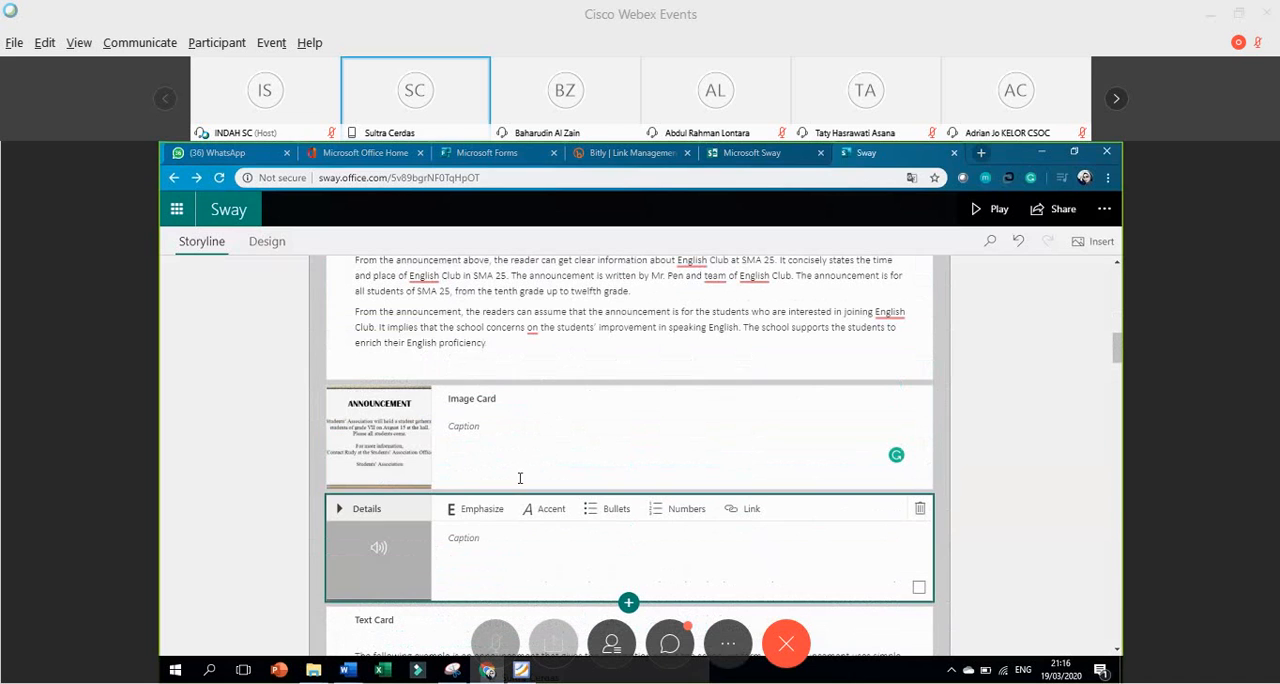
Preview the Sway from the title page forward to the short announcement examples in the Generic Structure section.
{"action": "left_click", "coordinate": [1002, 214]}
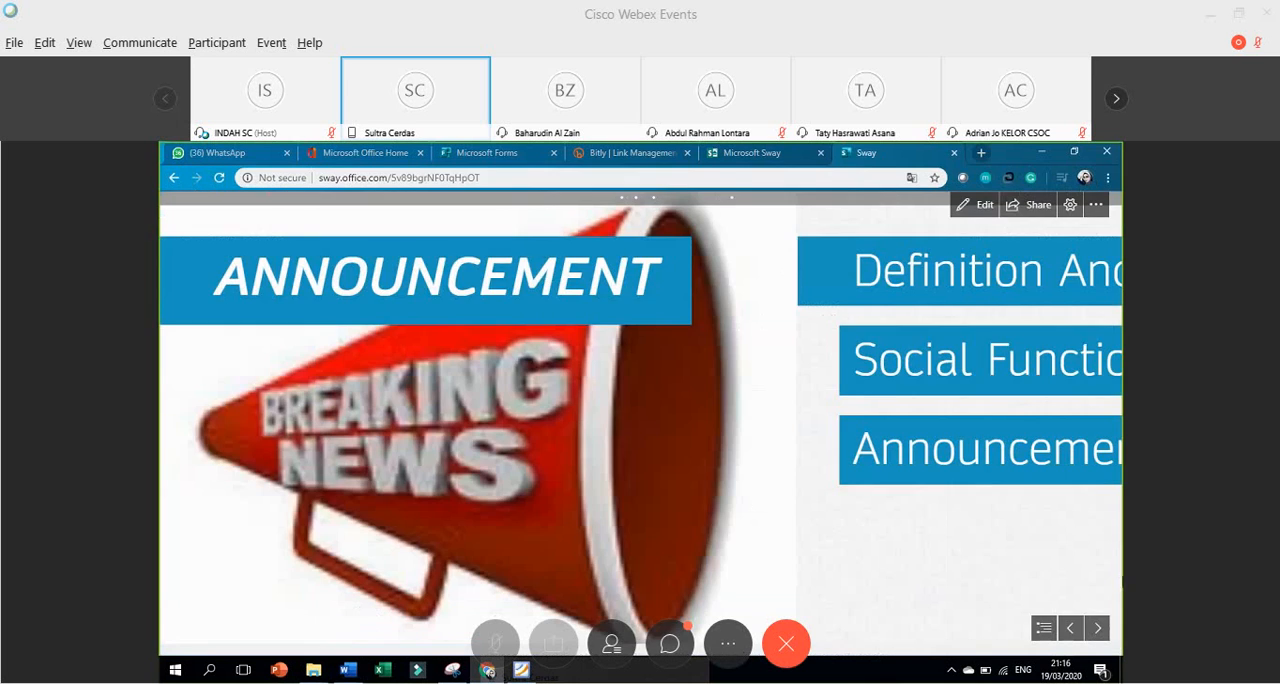
{"action": "left_click", "coordinate": [1095, 628]}
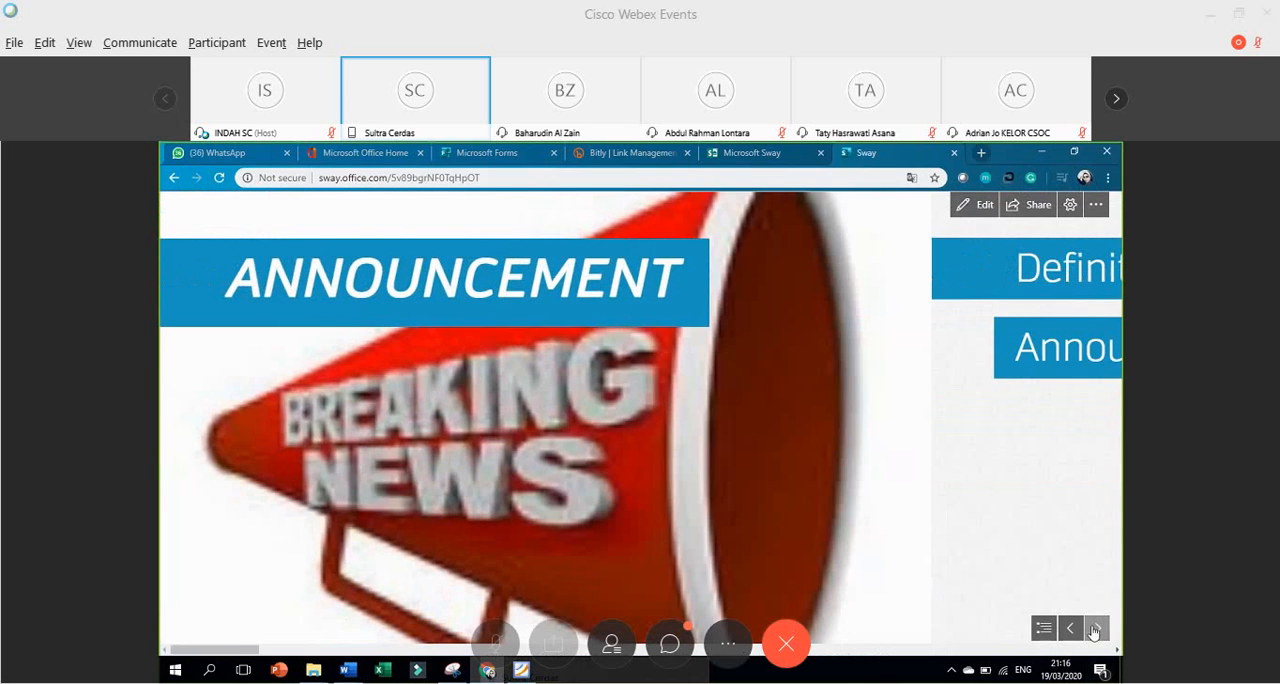
{"action": "left_click", "coordinate": [1095, 628]}
{"action": "left_click", "coordinate": [1095, 628]}
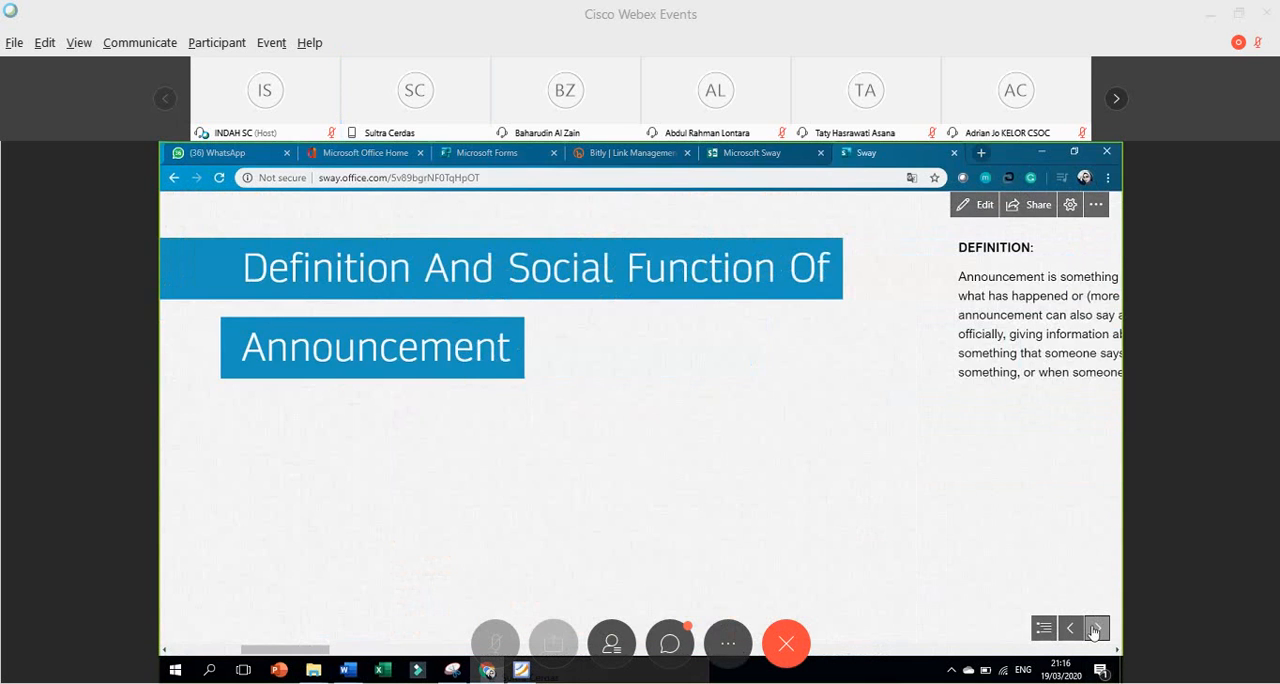
{"action": "left_click", "coordinate": [1095, 628]}
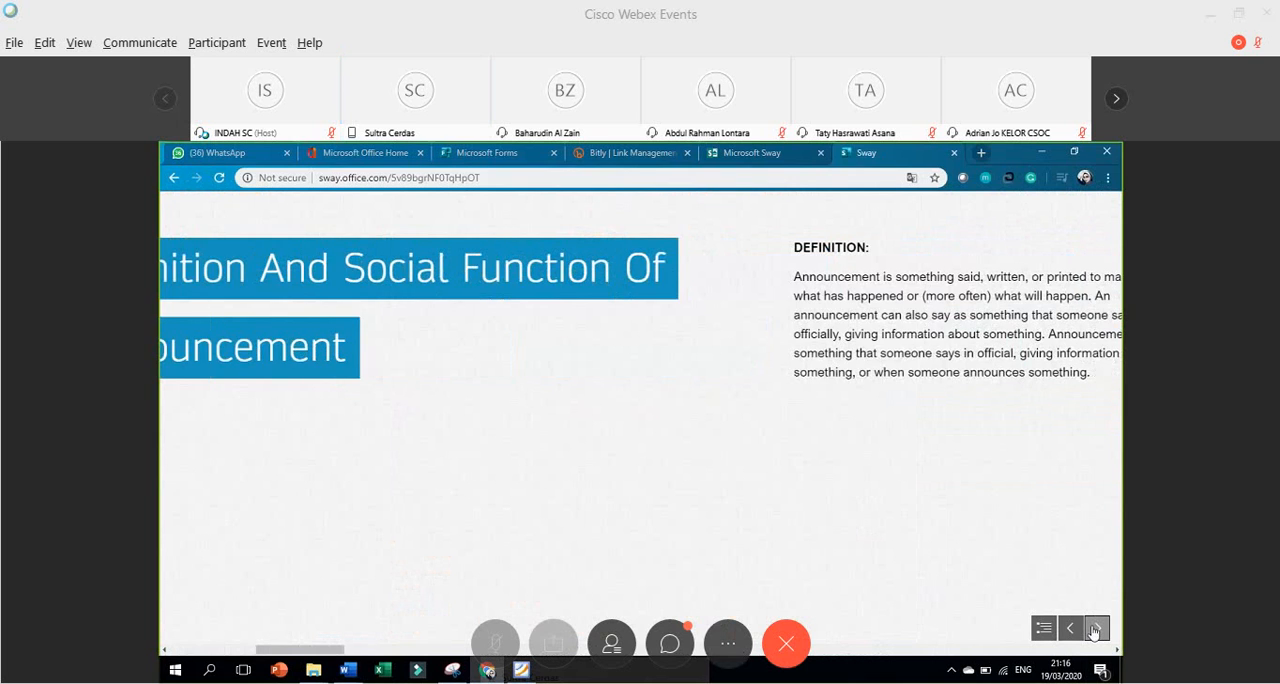
{"action": "left_click", "coordinate": [1095, 628]}
{"action": "left_click", "coordinate": [1095, 628]}
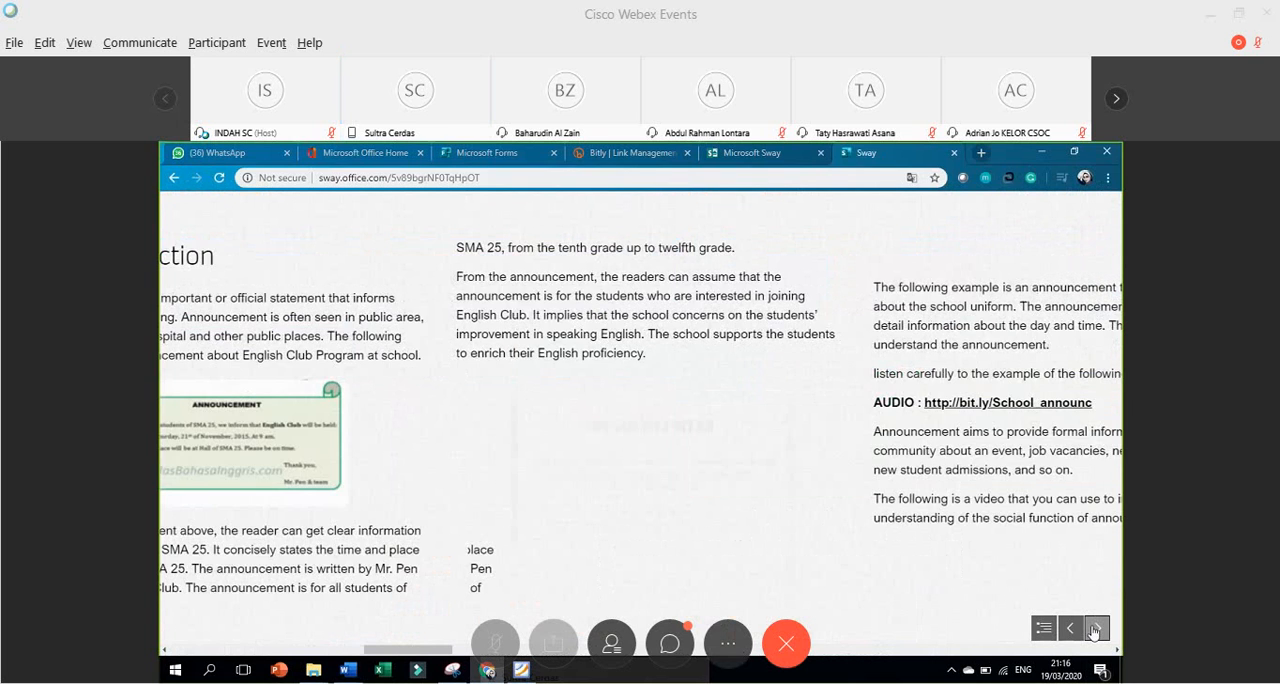
{"action": "left_click", "coordinate": [1095, 628]}
{"action": "left_click", "coordinate": [1095, 628]}
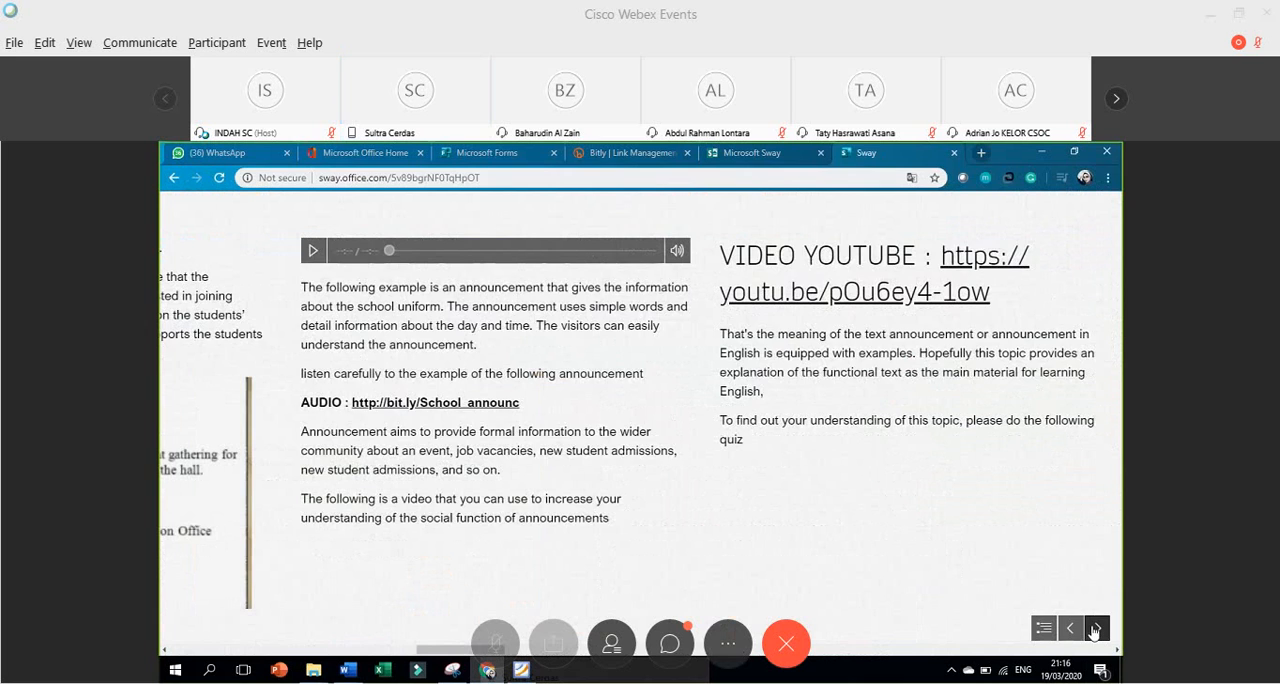
{"action": "left_click", "coordinate": [1095, 628]}
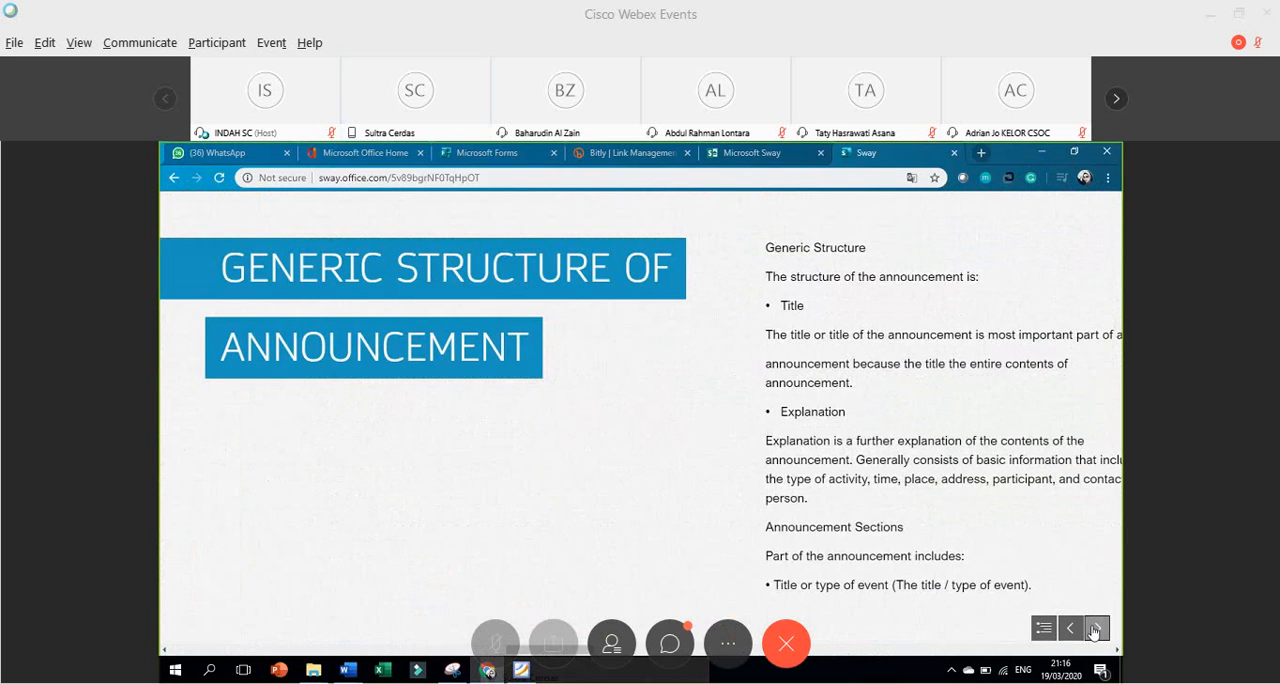
{"action": "left_click", "coordinate": [1095, 628]}
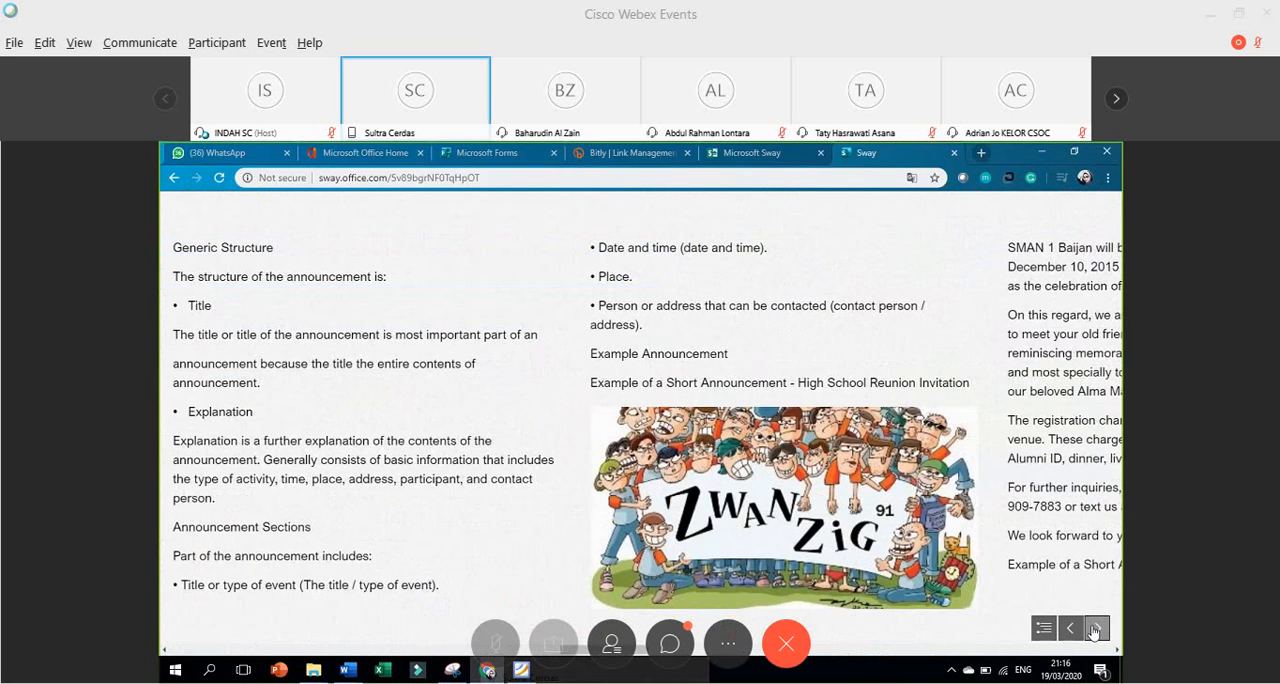
{"action": "left_click", "coordinate": [1095, 628]}
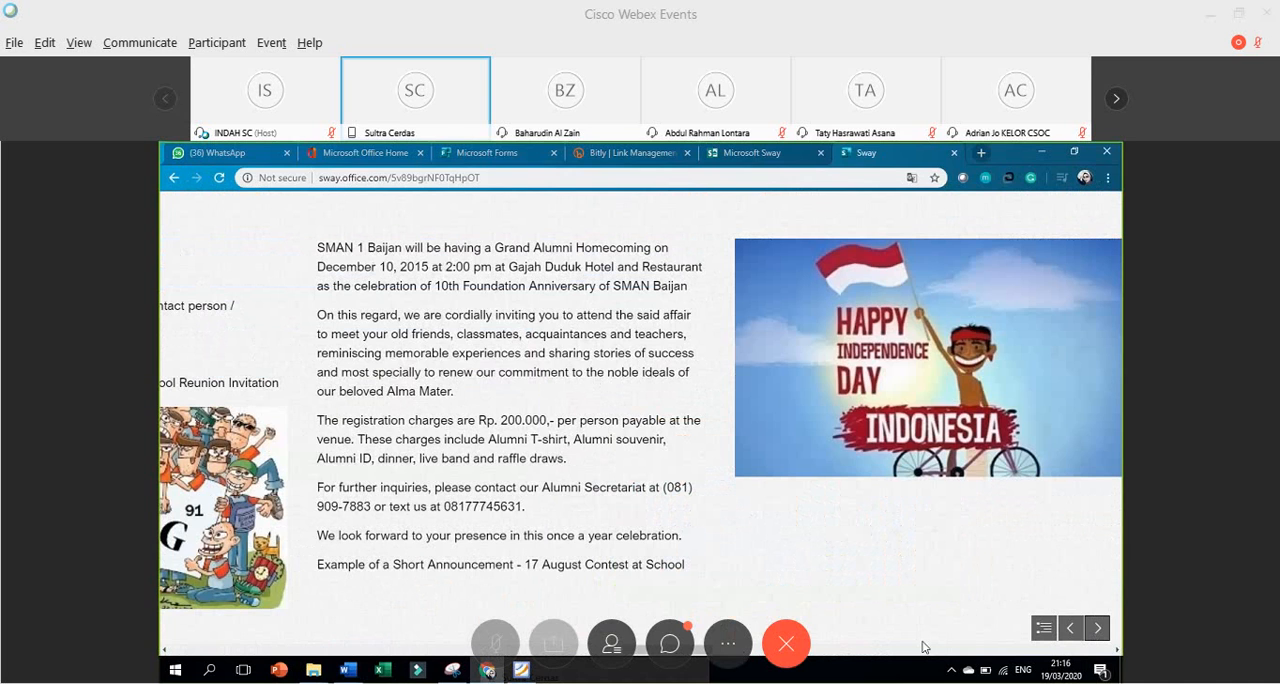
Go back in the preview to the Social Function section's audio player, and return to the audio card in the storyline.
{"action": "left_click", "coordinate": [1069, 628]}
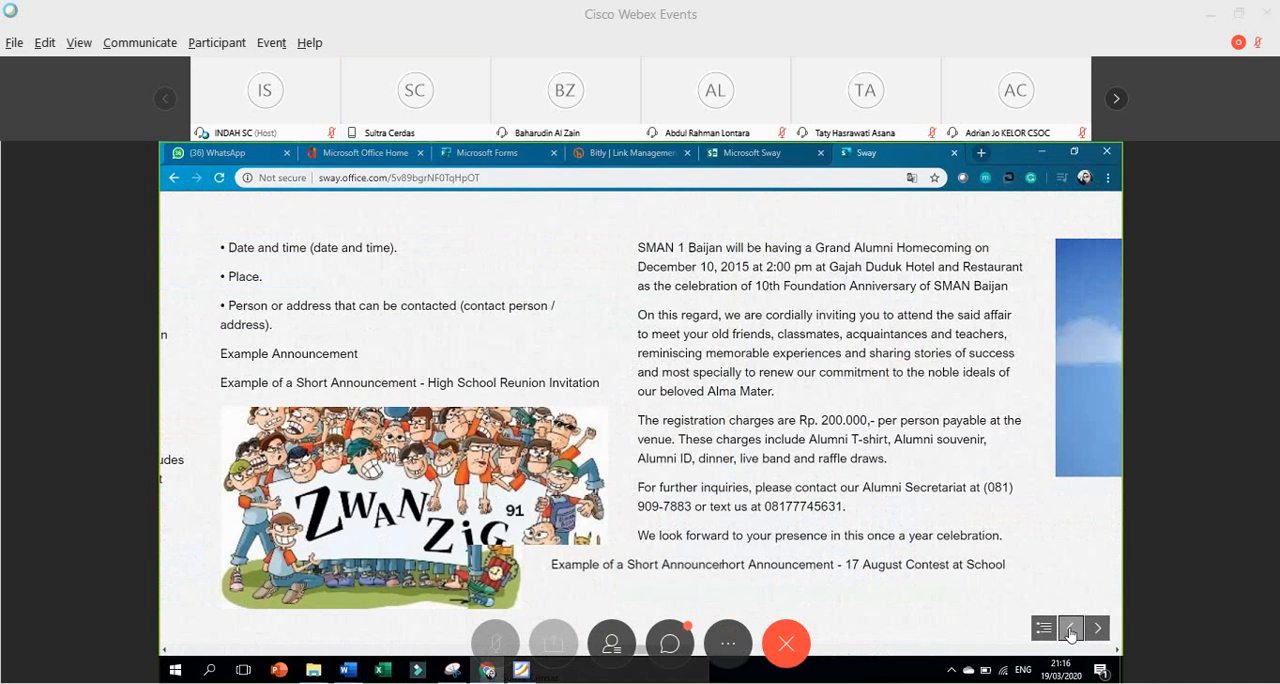
{"action": "left_click", "coordinate": [1069, 628]}
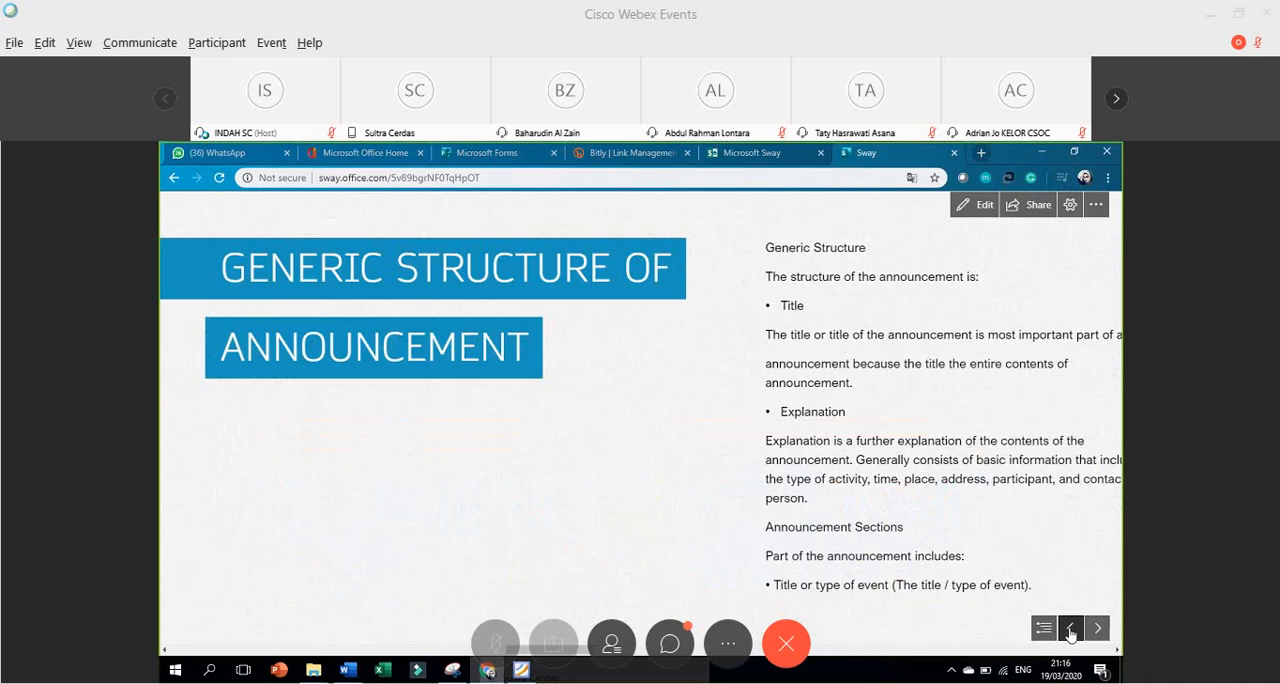
{"action": "left_click", "coordinate": [1069, 628]}
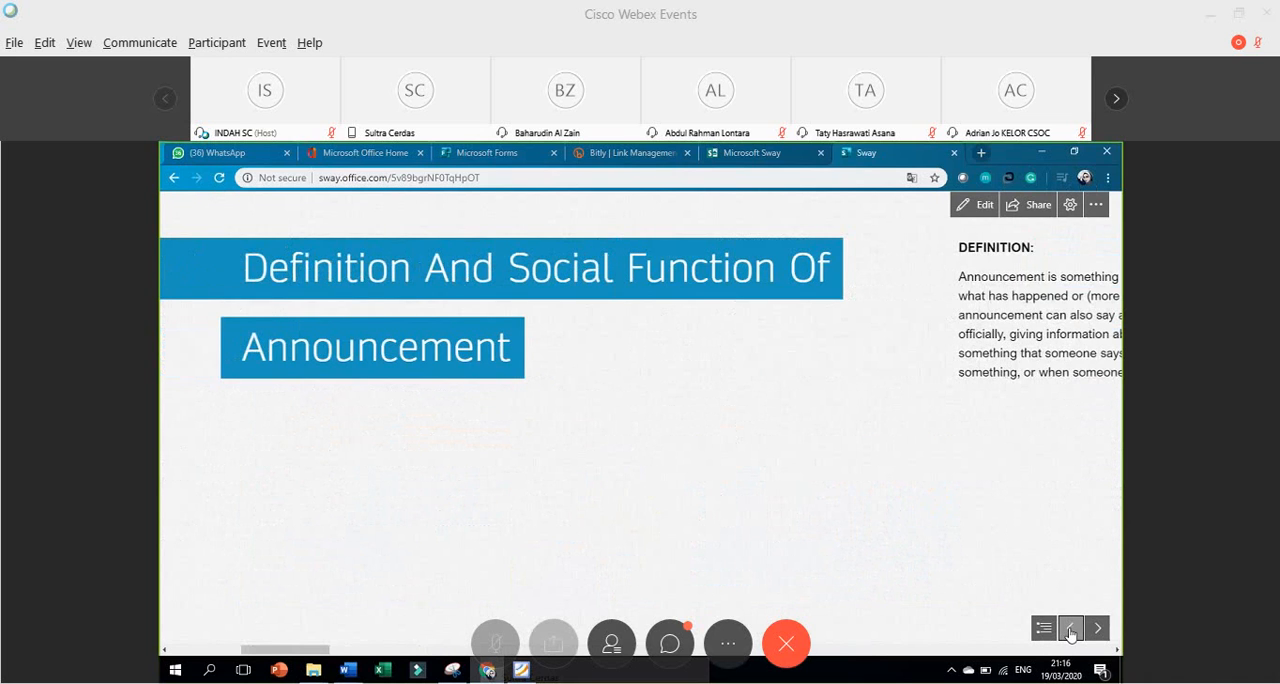
{"action": "left_click", "coordinate": [1098, 628]}
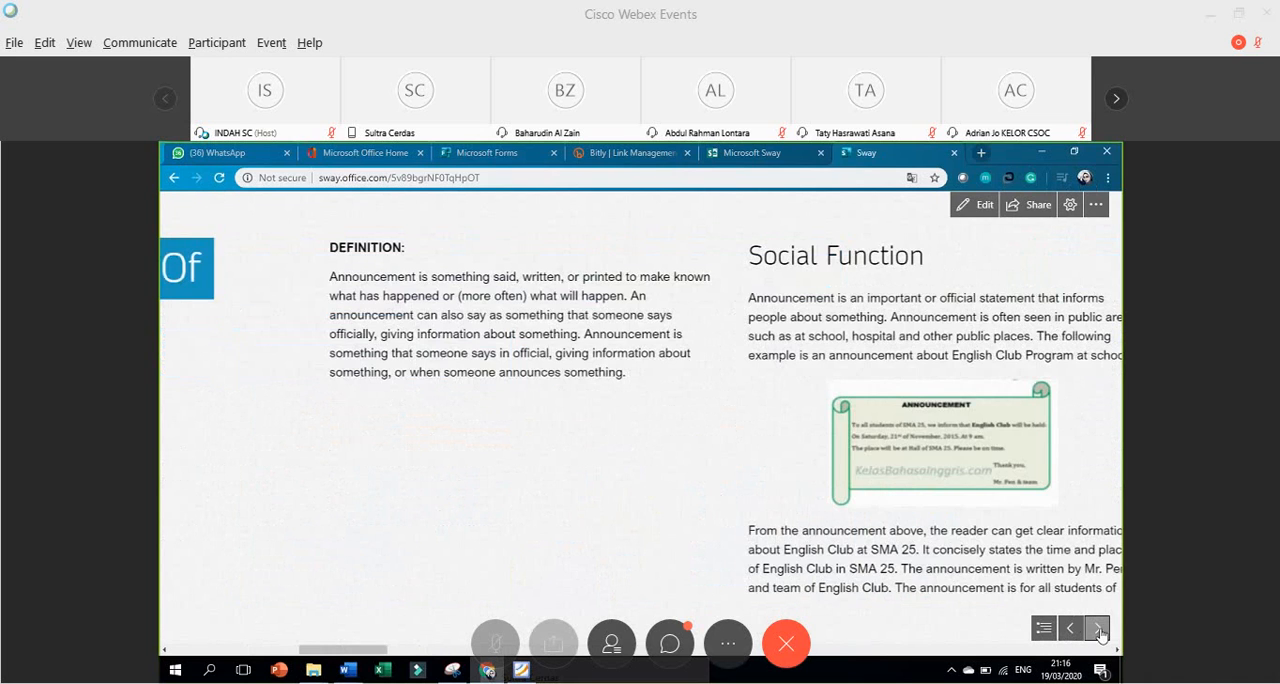
{"action": "left_click", "coordinate": [1098, 628]}
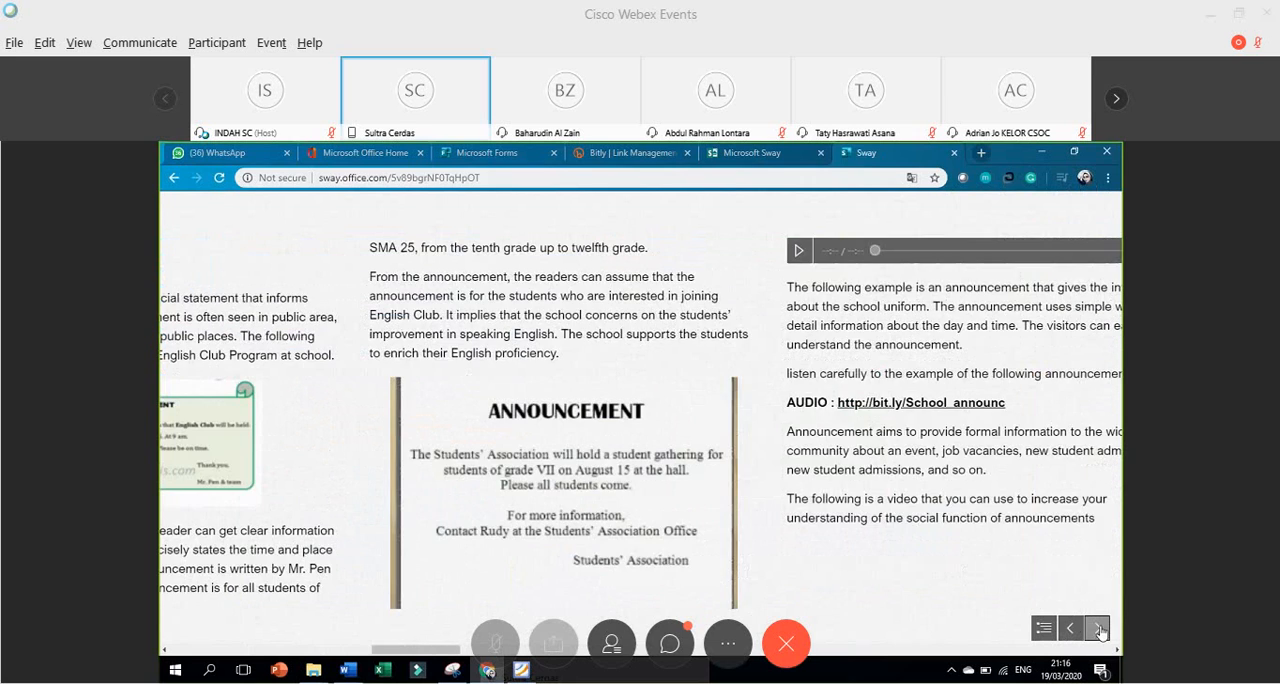
{"action": "left_click", "coordinate": [414, 505]}
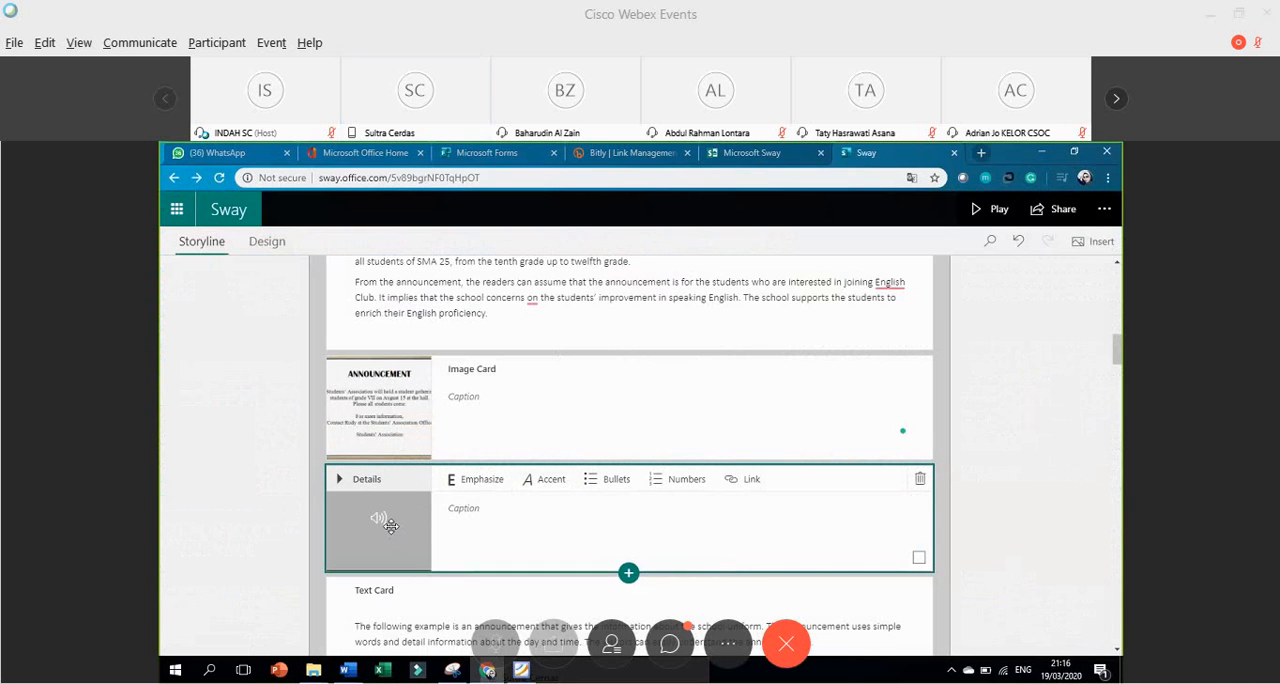
{"action": "scroll", "coordinate": [491, 515], "scroll_direction": "down", "scroll_amount": 2}
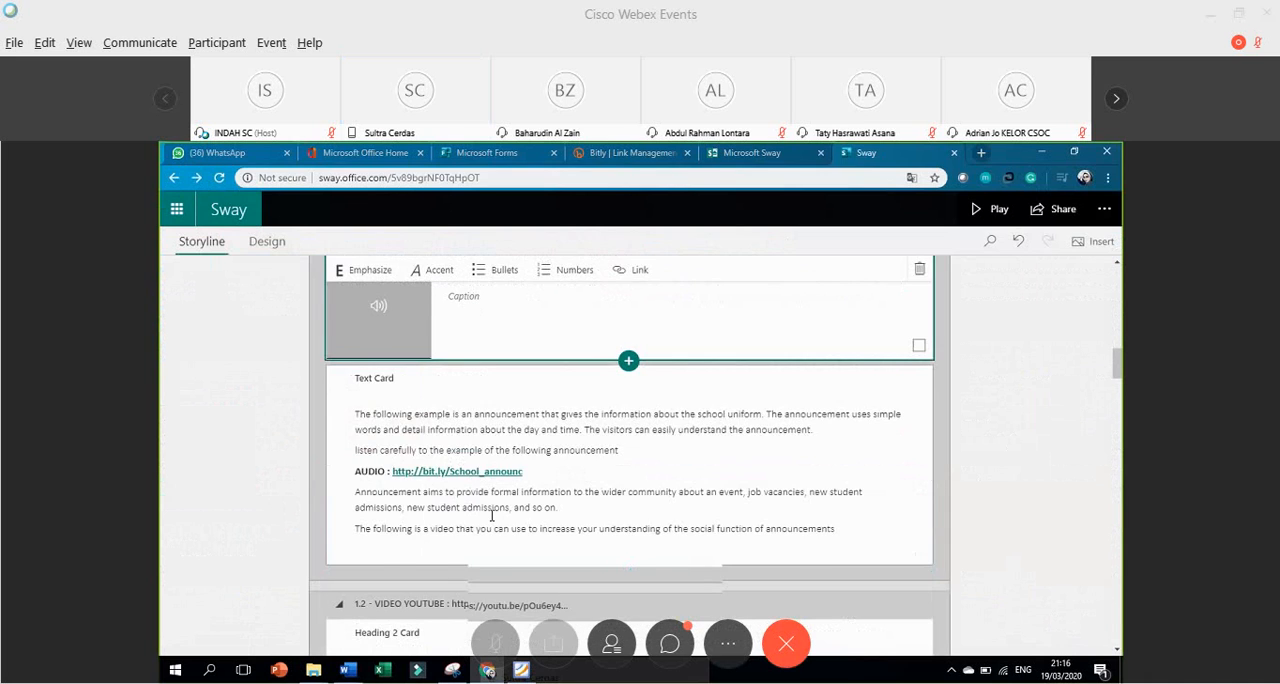
{"action": "scroll", "coordinate": [491, 515], "scroll_direction": "up", "scroll_amount": 1}
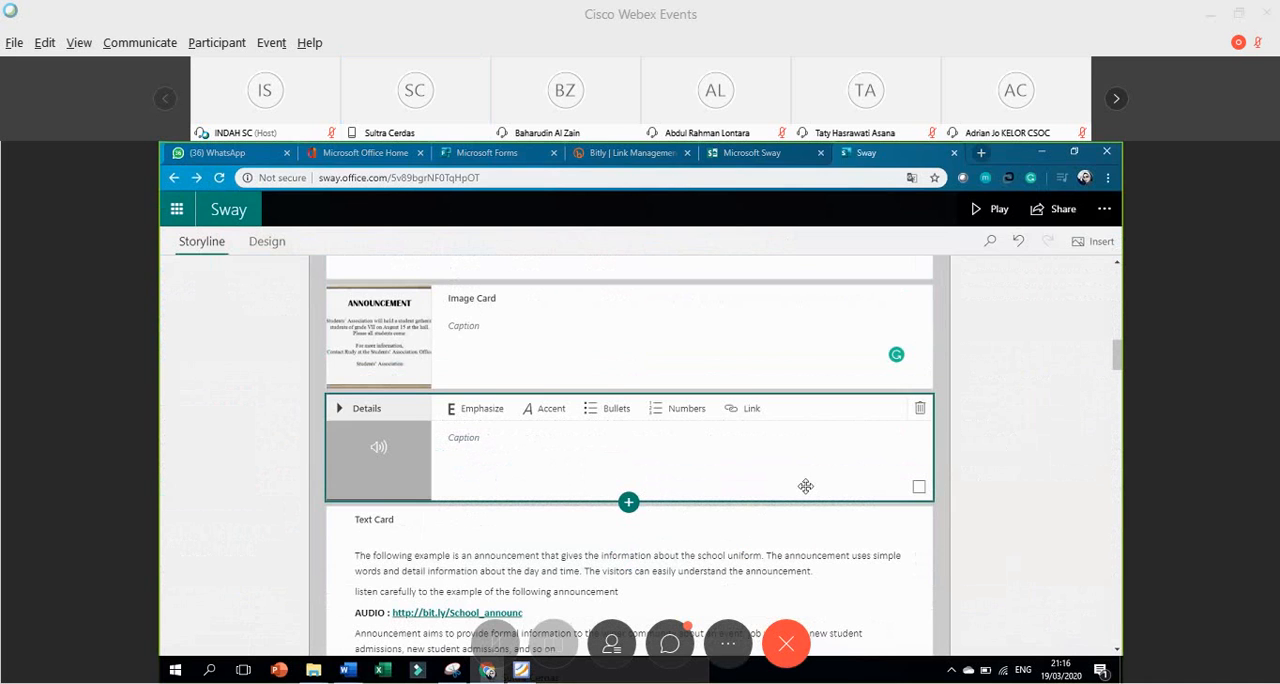
Preview the Sway from the title page forward to the audio player in the Social Function section.
{"action": "scroll", "coordinate": [790, 478], "scroll_direction": "up", "scroll_amount": 2}
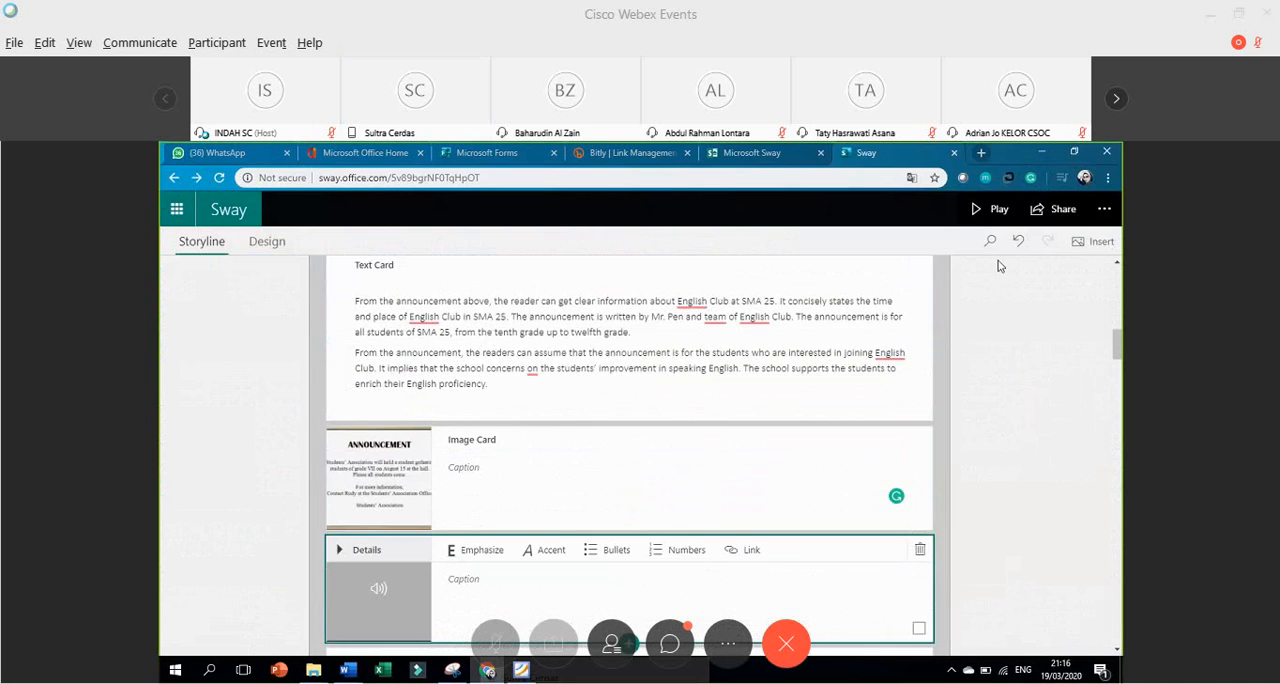
{"action": "left_click", "coordinate": [999, 214]}
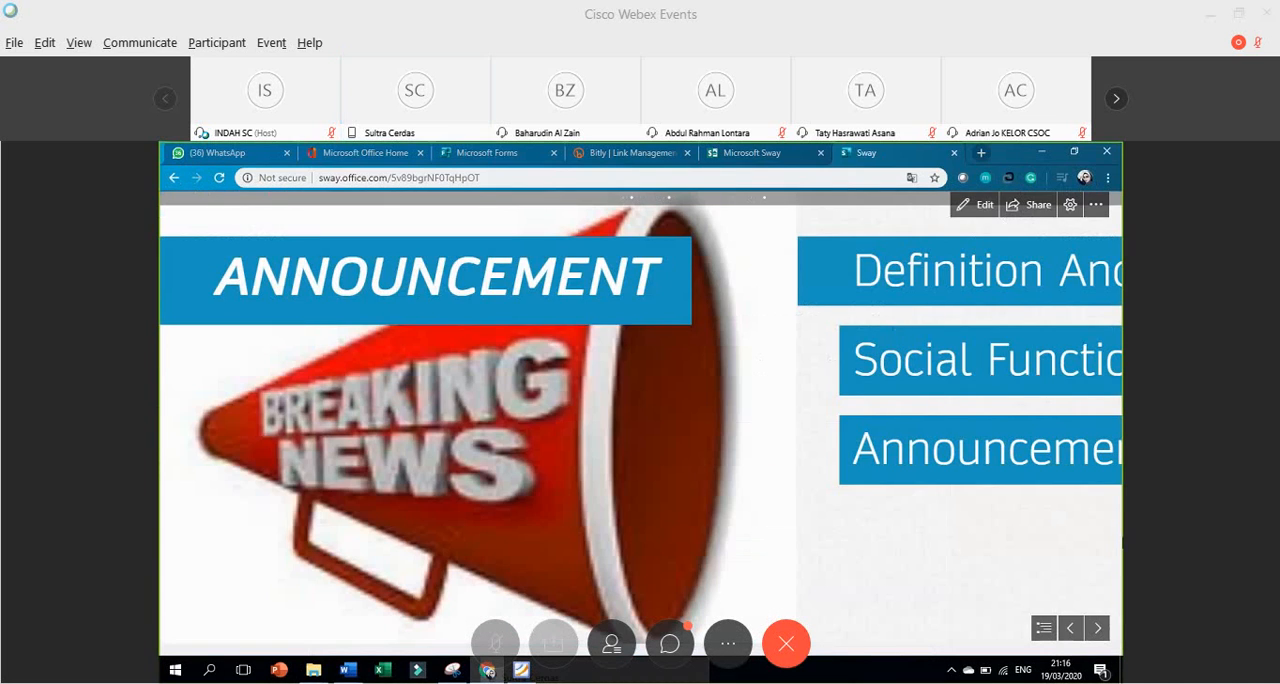
{"action": "left_click", "coordinate": [1097, 628]}
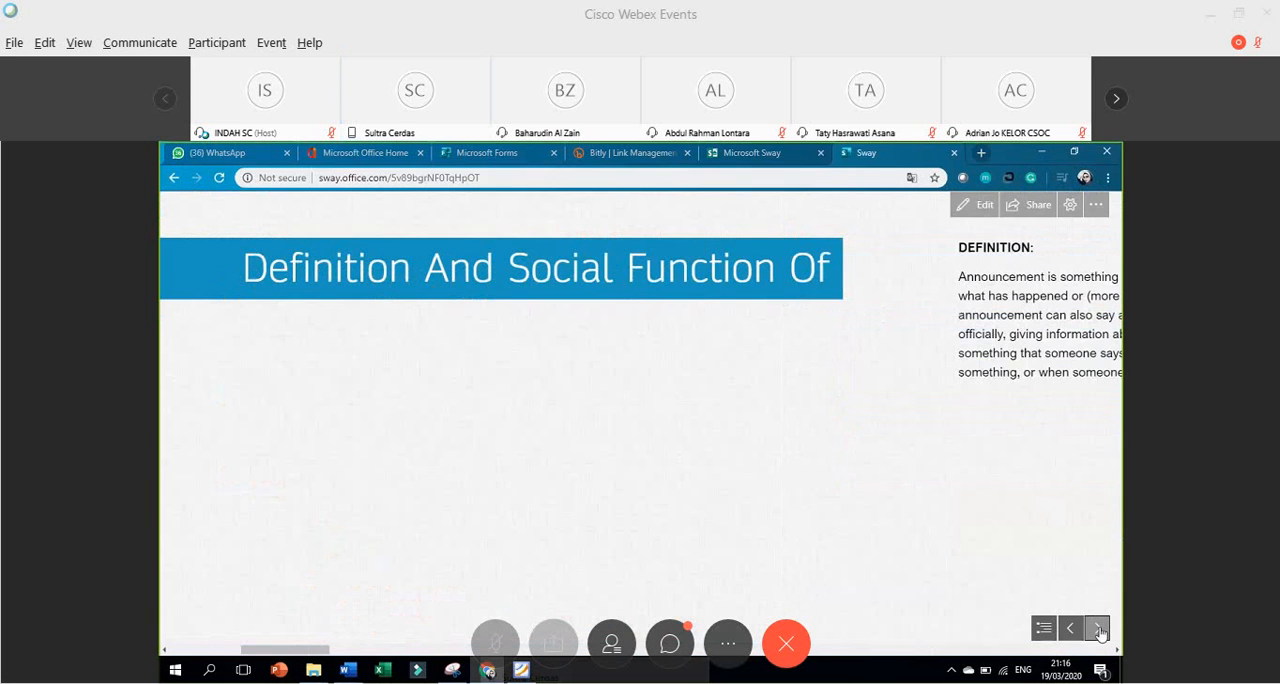
{"action": "left_click", "coordinate": [1097, 628]}
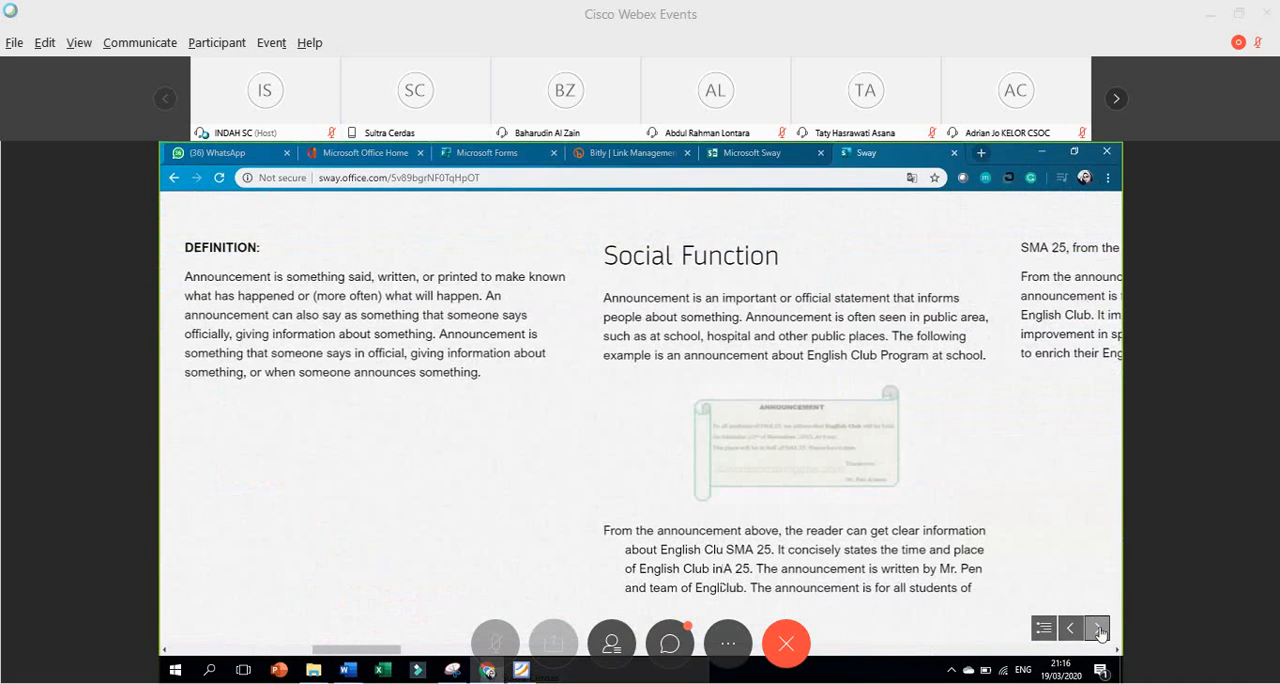
{"action": "left_click", "coordinate": [1097, 628]}
{"action": "left_click", "coordinate": [1097, 628]}
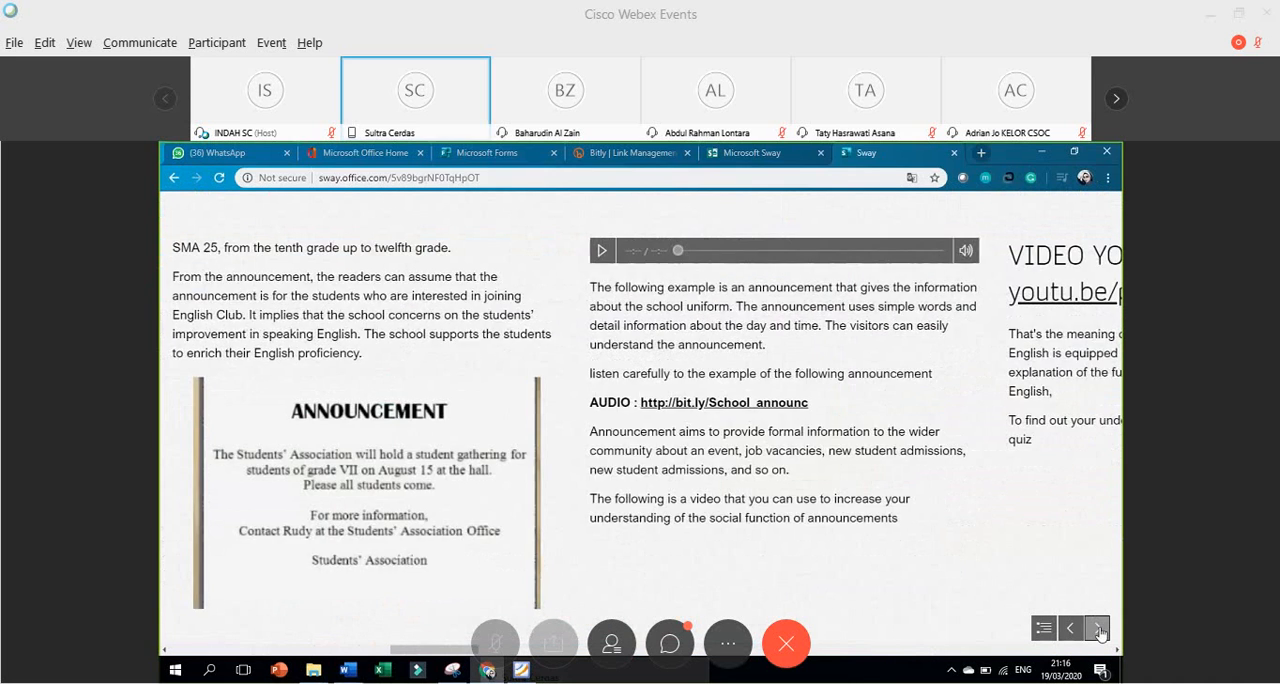
Play the school announcement audio in the preview and pause it partway through.
{"action": "left_click", "coordinate": [602, 254]}
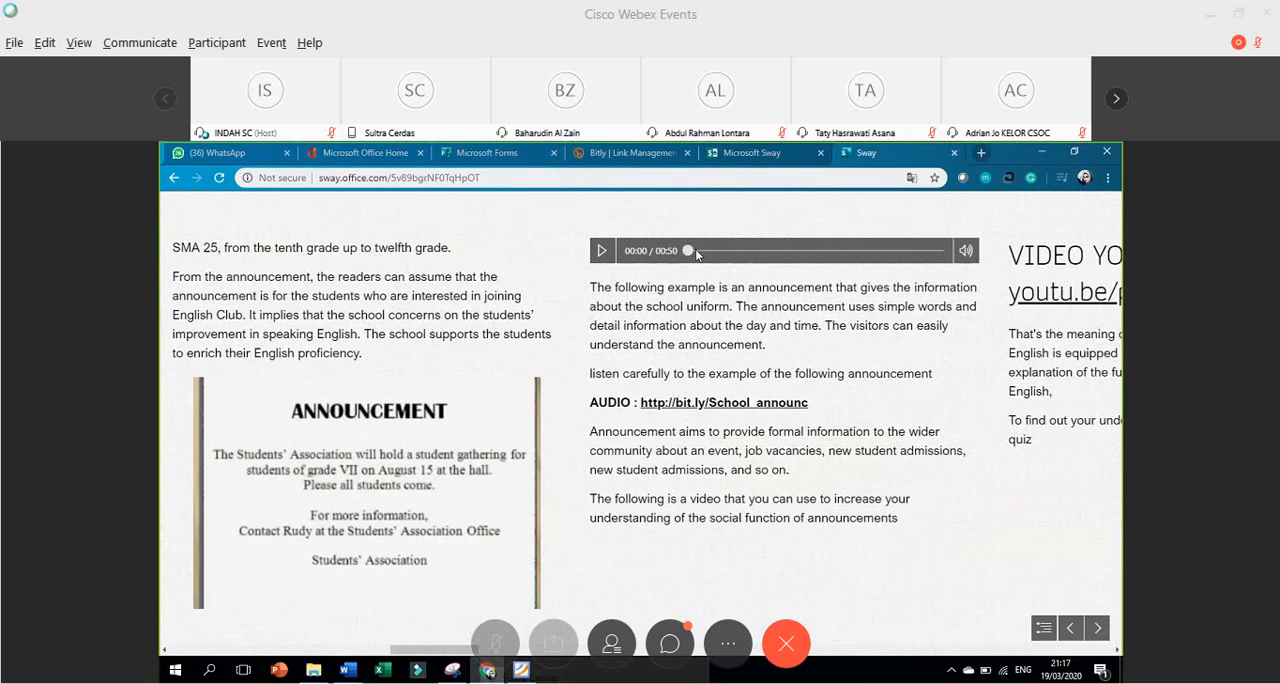
{"action": "left_click", "coordinate": [605, 252]}
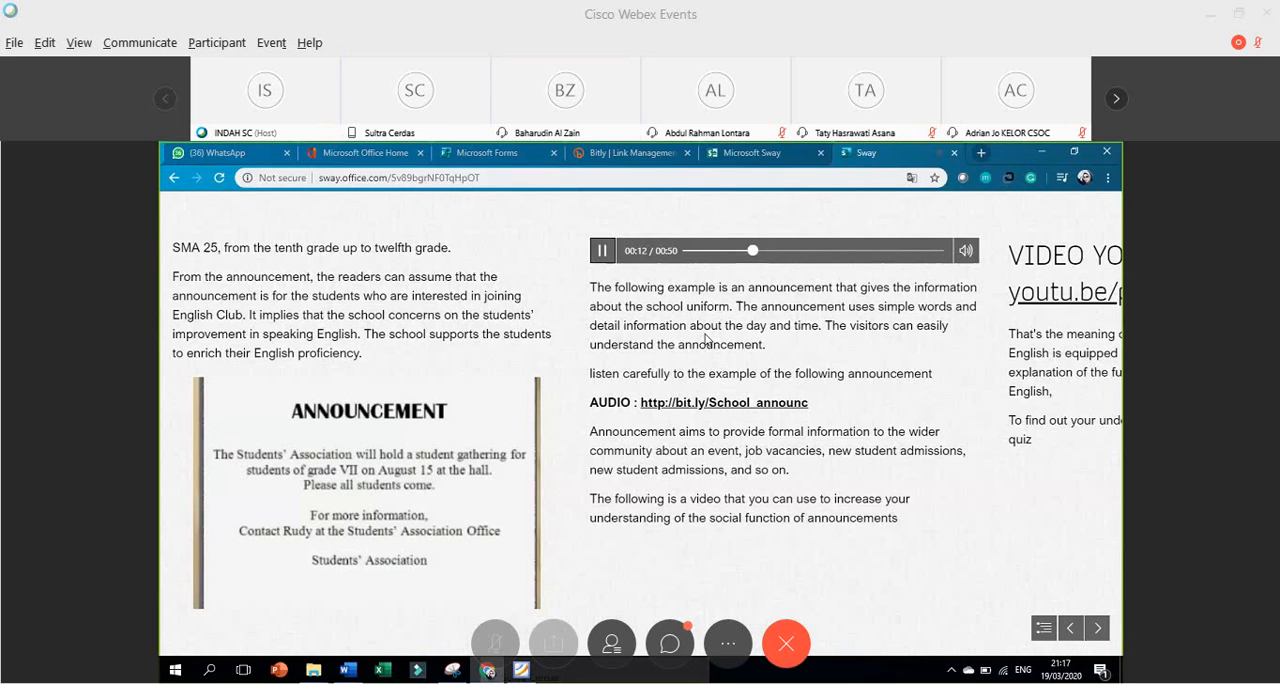
{"action": "left_click", "coordinate": [603, 253]}
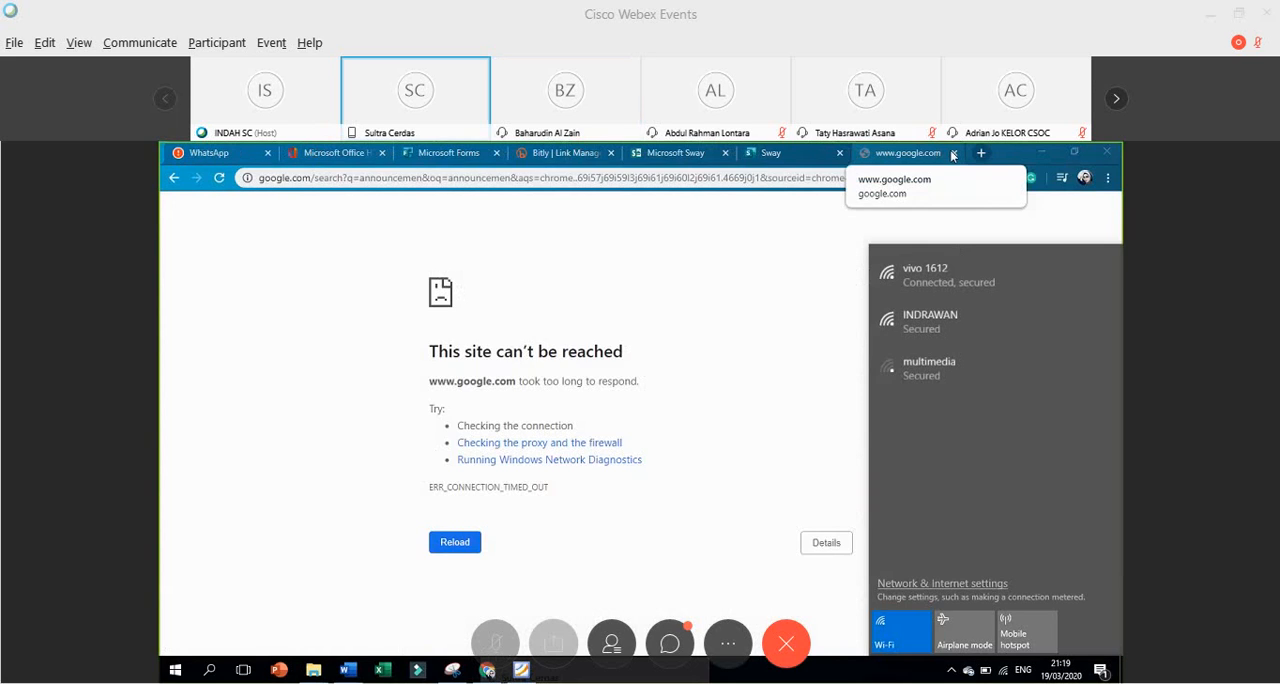
Retry syncing the Sway in the storyline and select the caption of the SCHOOL ANNOUNCEMENT.mp3 audio card.
{"action": "left_click", "coordinate": [953, 153]}
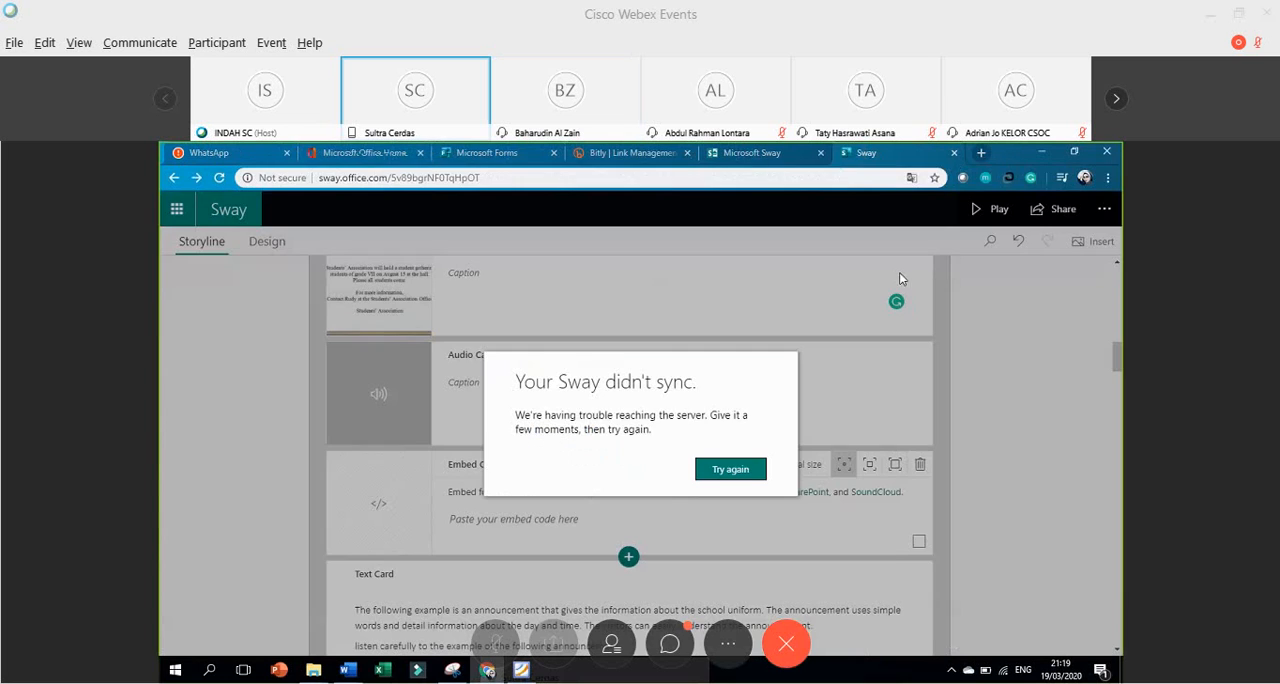
{"action": "left_click", "coordinate": [714, 472]}
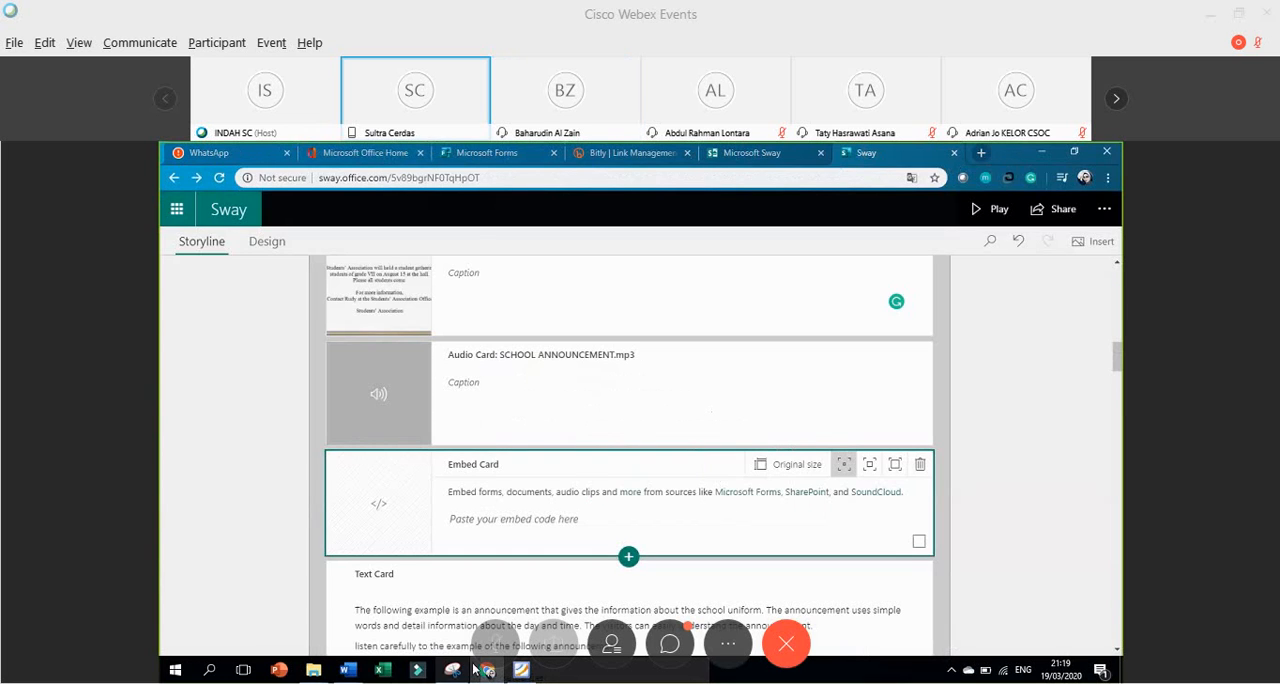
{"action": "mouse_move", "coordinate": [492, 672]}
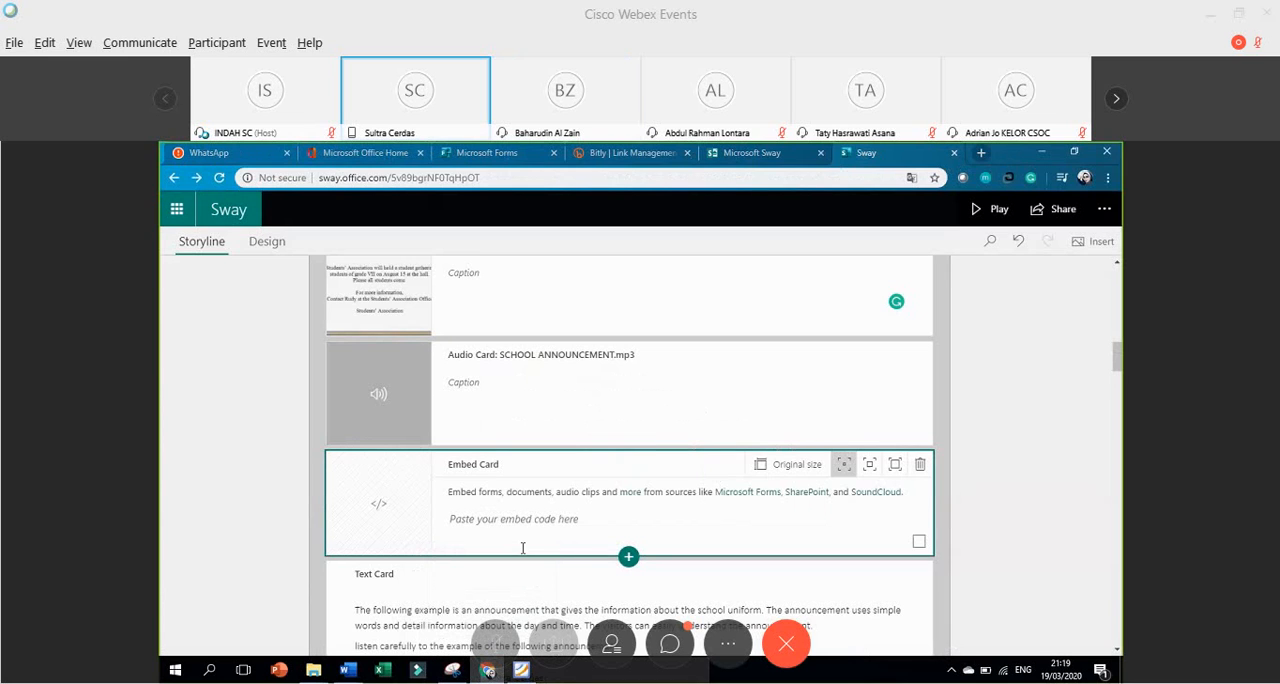
{"action": "left_click", "coordinate": [581, 413]}
Look over the storyline down to the Generic Structure of Announcement section and back up to the title card.
{"action": "scroll", "coordinate": [581, 413], "scroll_direction": "down", "scroll_amount": 1}
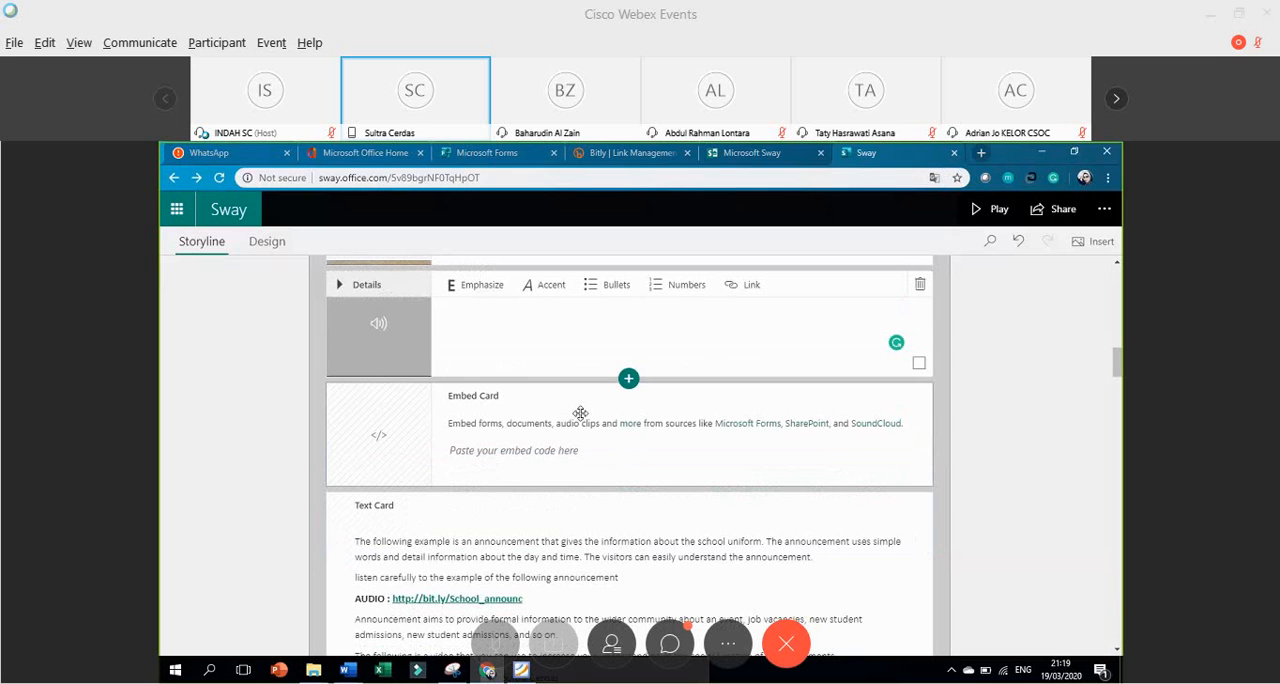
{"action": "scroll", "coordinate": [581, 413], "scroll_direction": "down", "scroll_amount": 1}
{"action": "scroll", "coordinate": [581, 420], "scroll_direction": "down", "scroll_amount": 4}
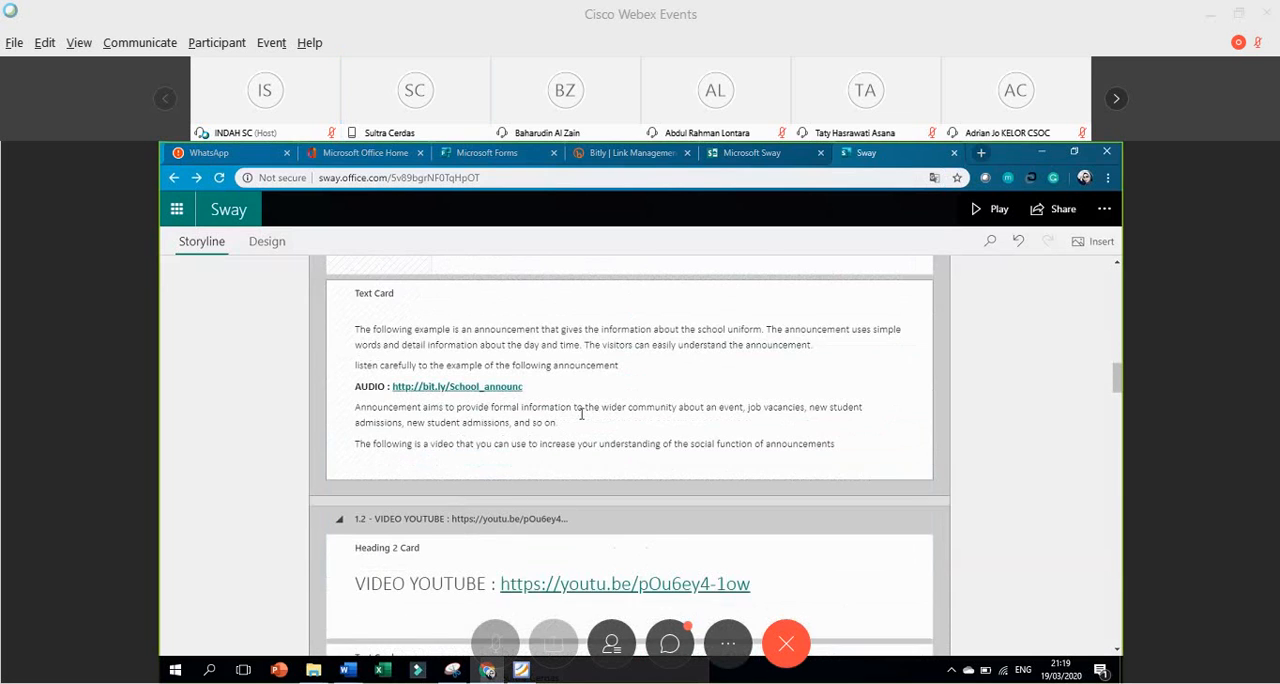
{"action": "scroll", "coordinate": [582, 420], "scroll_direction": "down", "scroll_amount": 4}
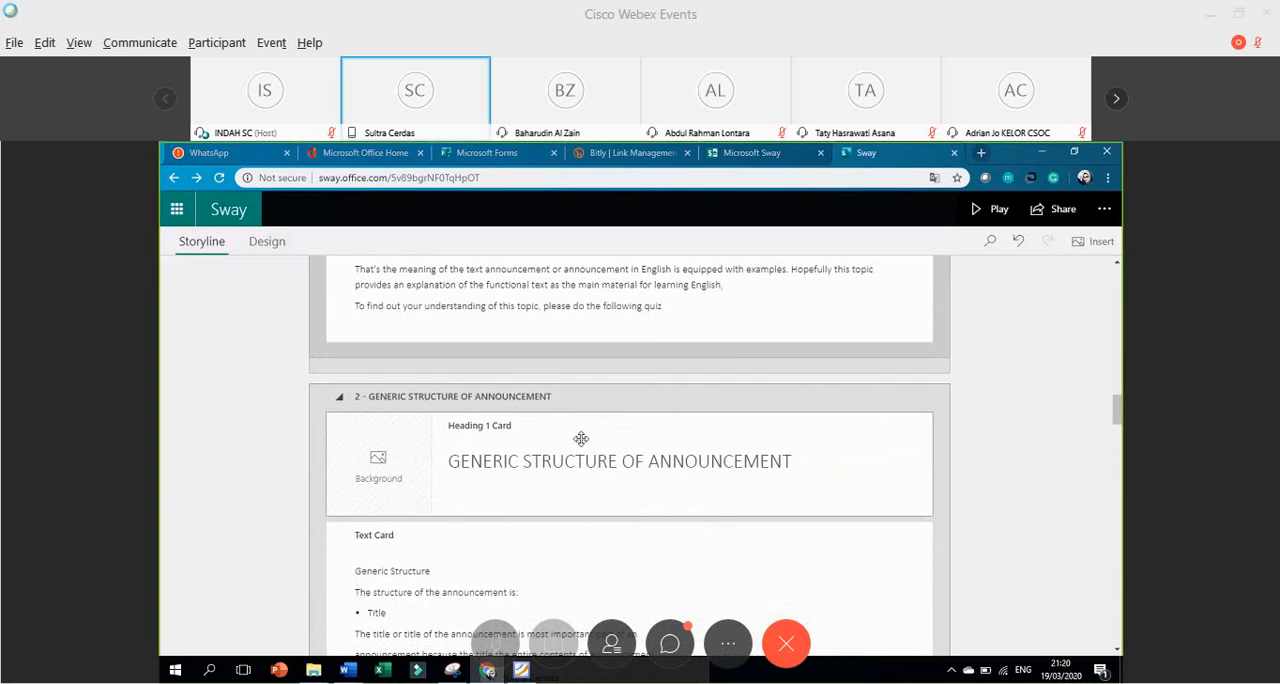
{"action": "scroll", "coordinate": [581, 438], "scroll_direction": "up", "scroll_amount": 10}
{"action": "scroll", "coordinate": [581, 438], "scroll_direction": "up", "scroll_amount": 10}
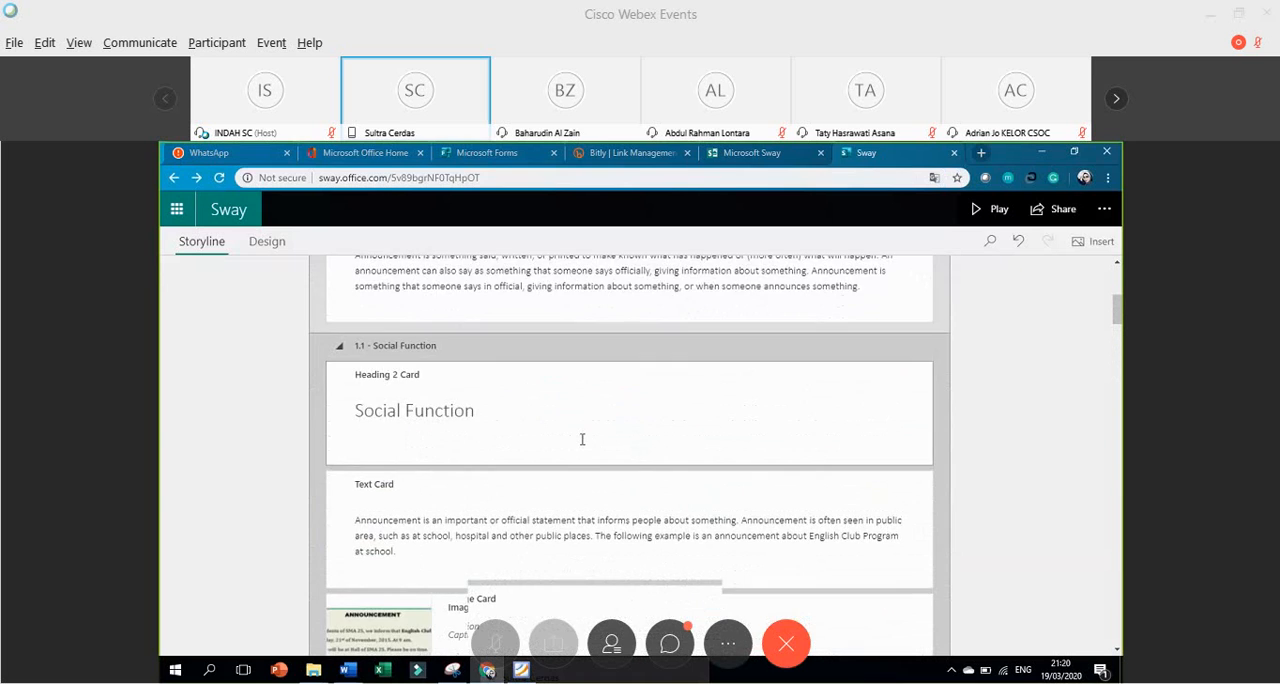
{"action": "scroll", "coordinate": [581, 438], "scroll_direction": "up", "scroll_amount": 5}
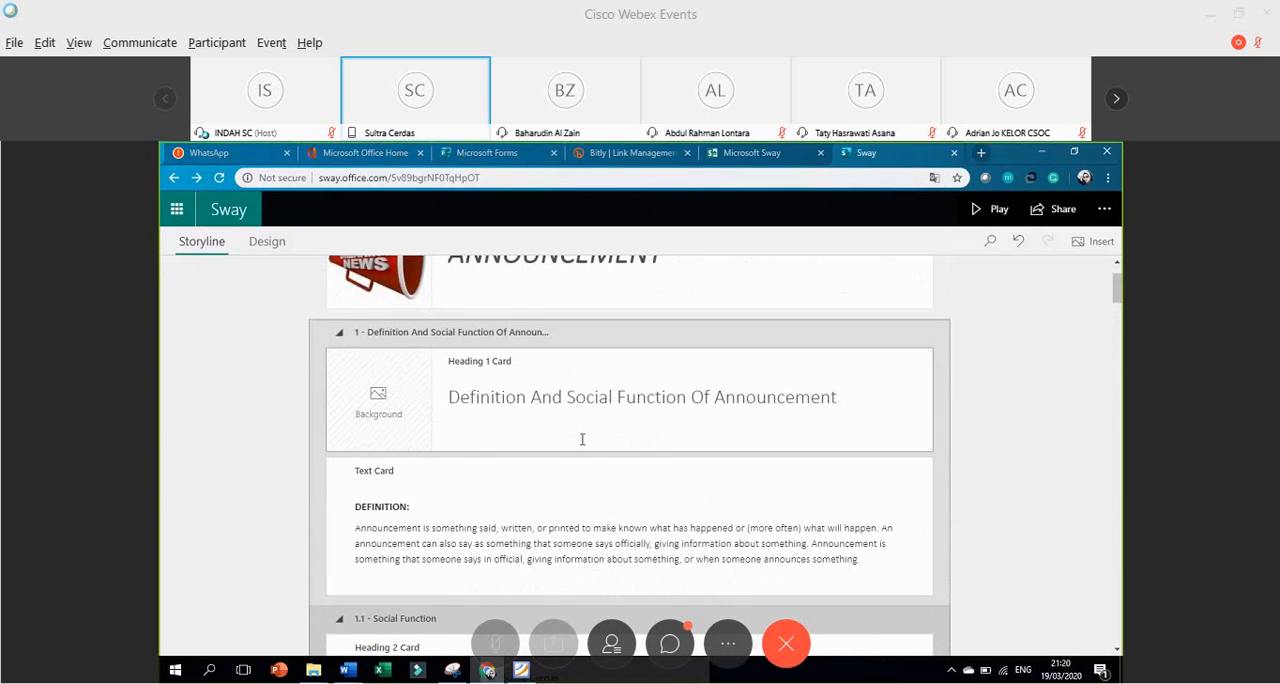
{"action": "scroll", "coordinate": [581, 438], "scroll_direction": "up", "scroll_amount": 2}
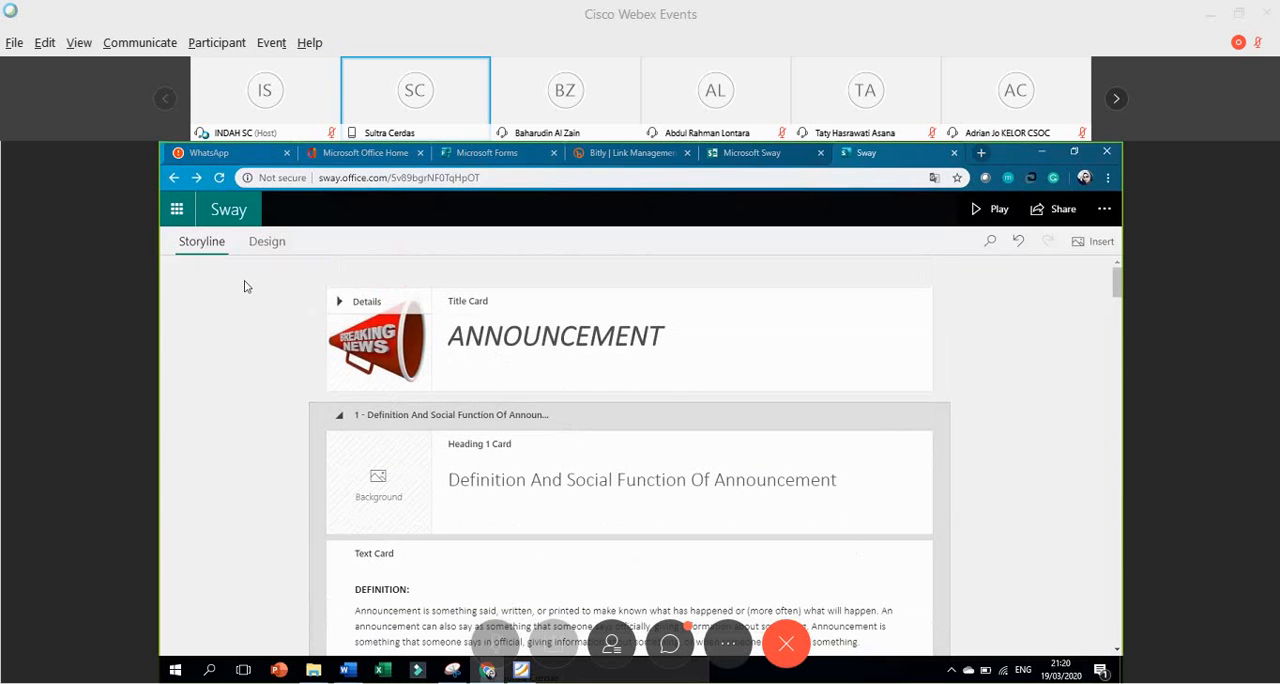
Open the Sway start page from the Office home page, and return to the announcement storyline.
{"action": "left_click", "coordinate": [176, 210]}
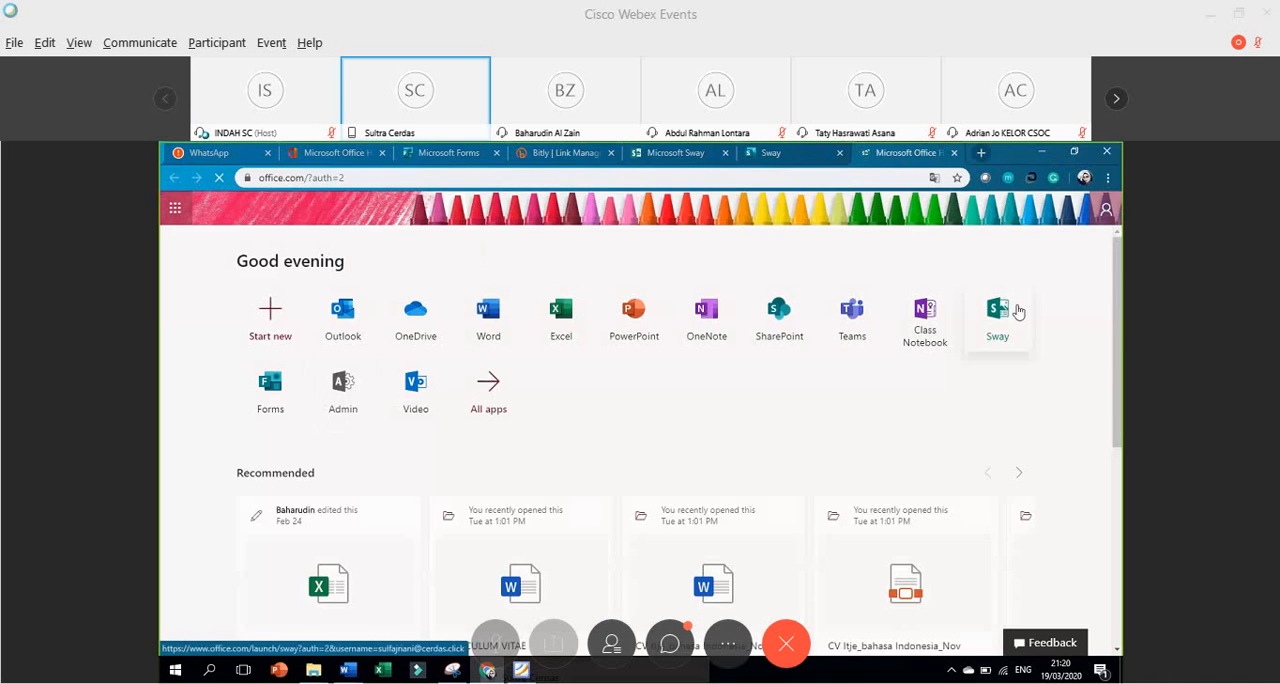
{"action": "left_click", "coordinate": [998, 318]}
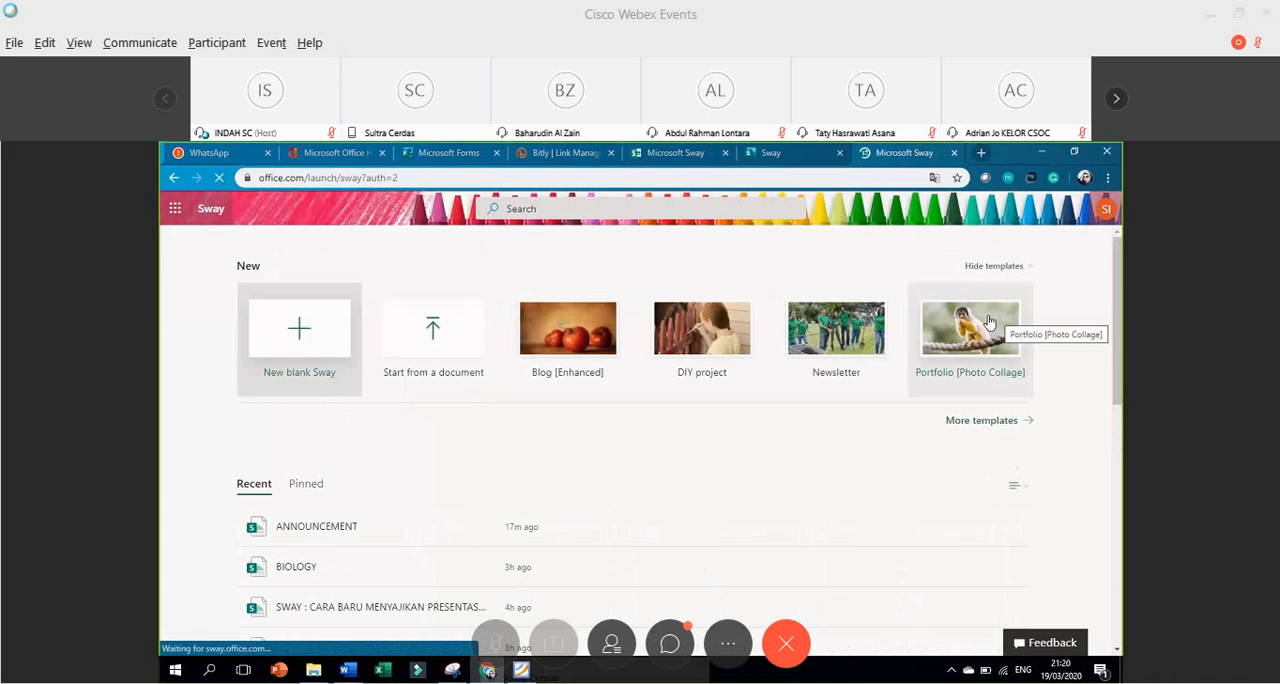
{"action": "left_click", "coordinate": [769, 154]}
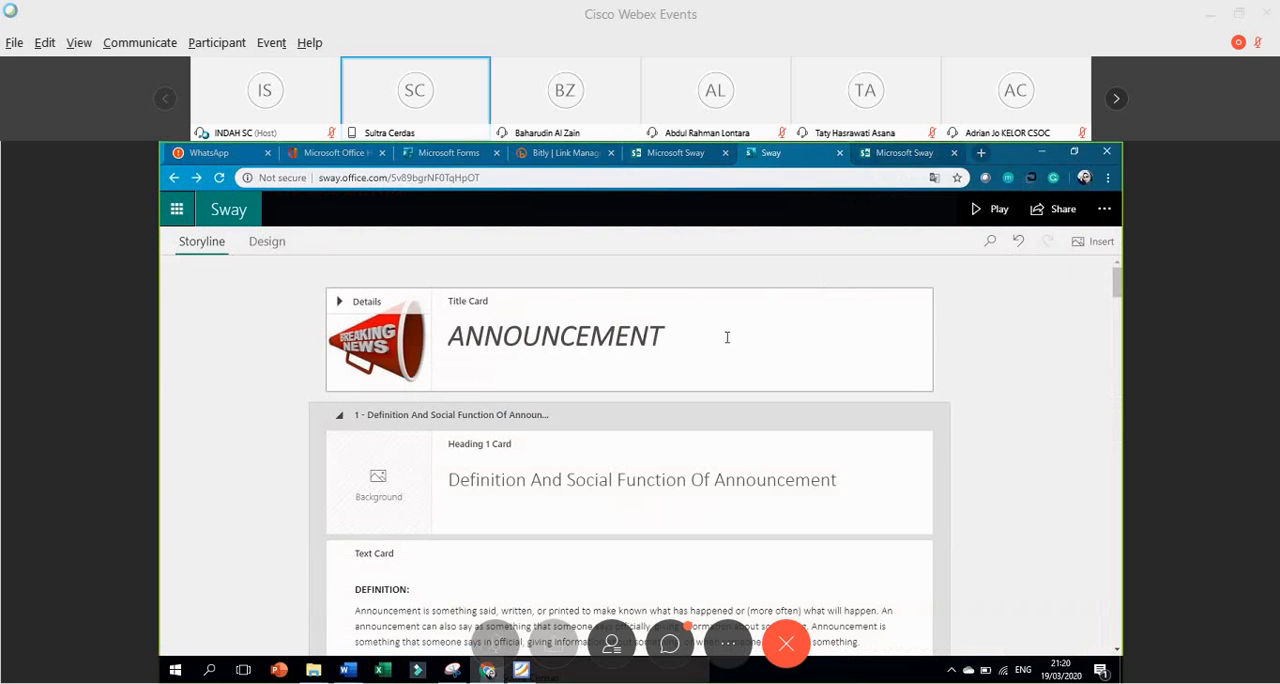
Review the announcement storyline from the title card down to the audio and embed cards.
{"action": "scroll", "coordinate": [700, 478], "scroll_direction": "down", "scroll_amount": 3}
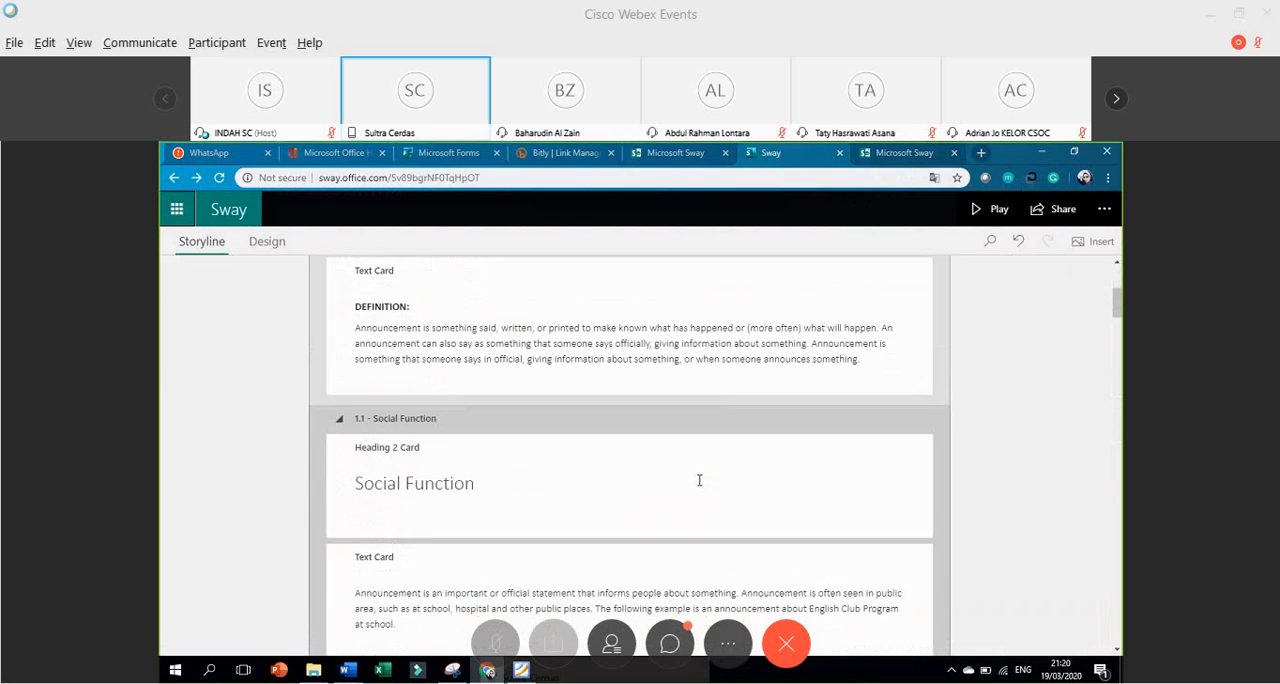
{"action": "scroll", "coordinate": [699, 480], "scroll_direction": "down", "scroll_amount": 5}
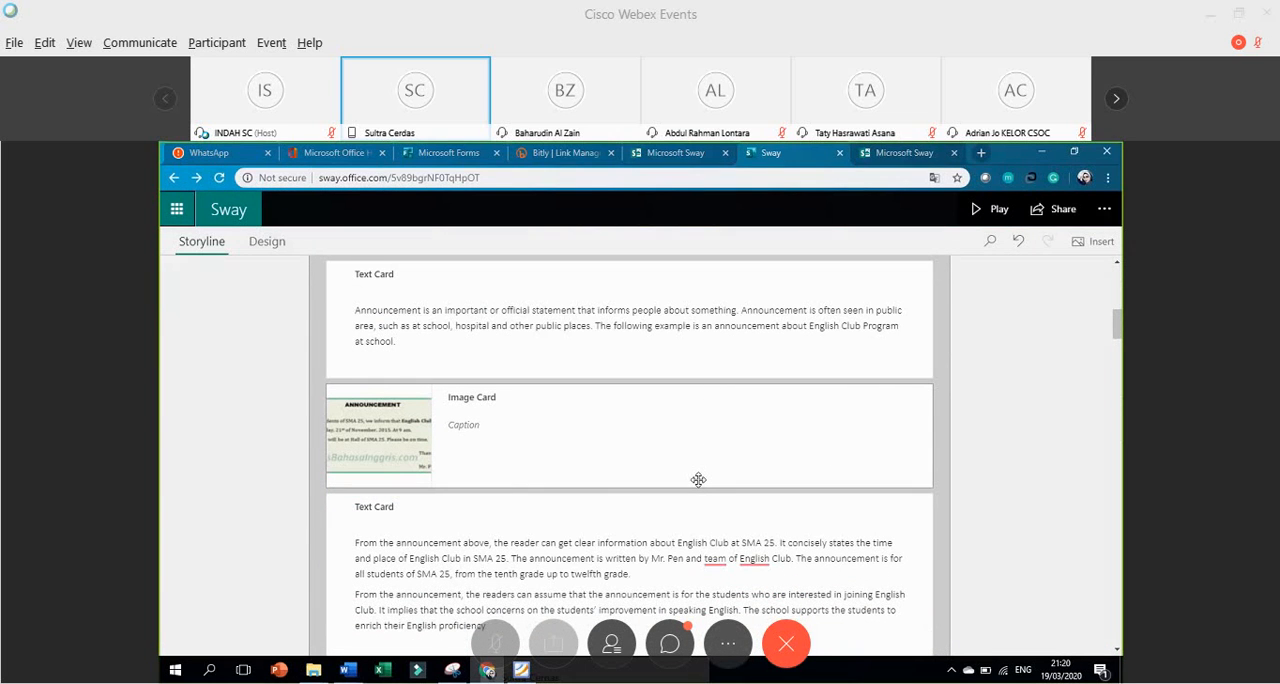
{"action": "scroll", "coordinate": [698, 480], "scroll_direction": "down", "scroll_amount": 3}
{"action": "scroll", "coordinate": [698, 480], "scroll_direction": "down", "scroll_amount": 2}
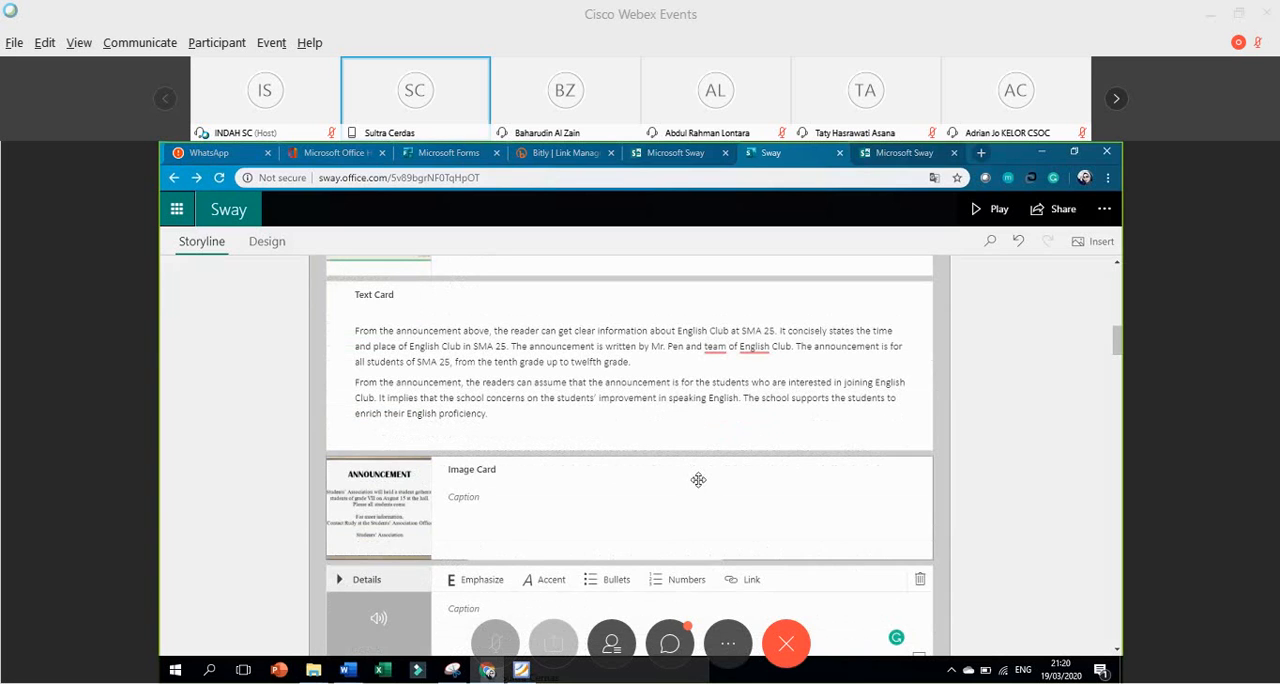
{"action": "scroll", "coordinate": [698, 480], "scroll_direction": "down", "scroll_amount": 3}
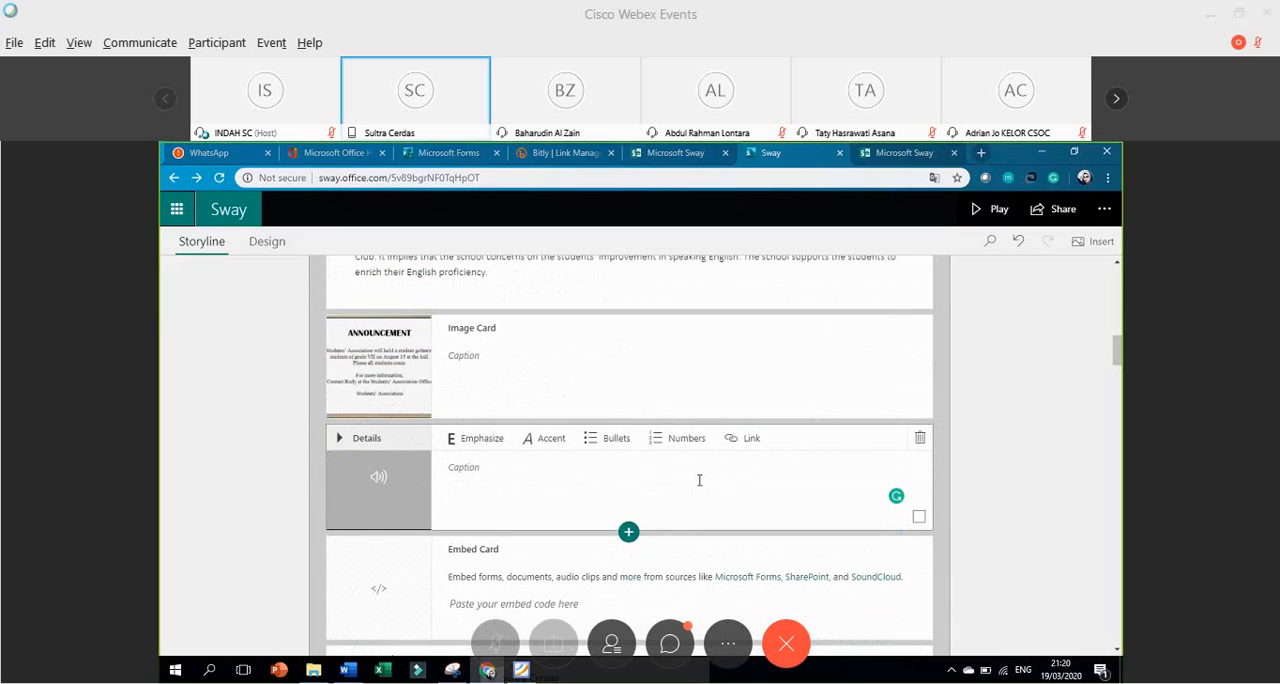
Start editing a new Sway from the Blog [Enhanced] template on the Sway start page, and select its cupcake image card.
{"action": "left_click", "coordinate": [177, 208]}
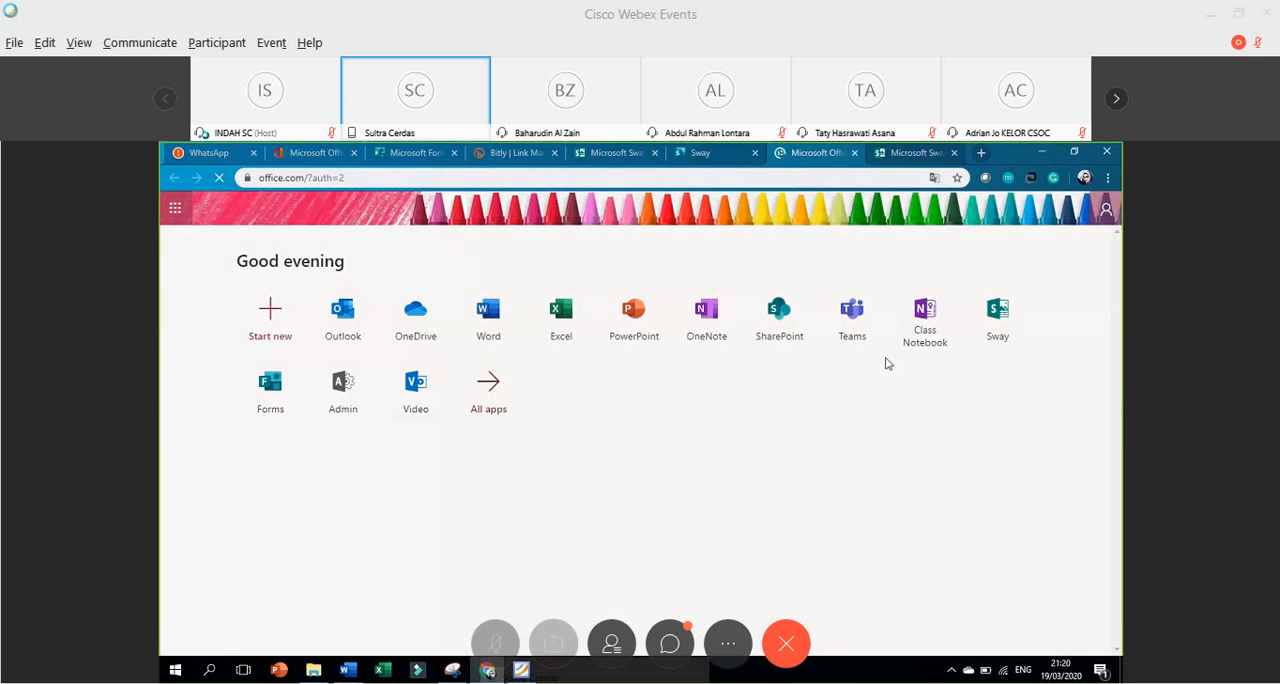
{"action": "left_click", "coordinate": [1000, 313]}
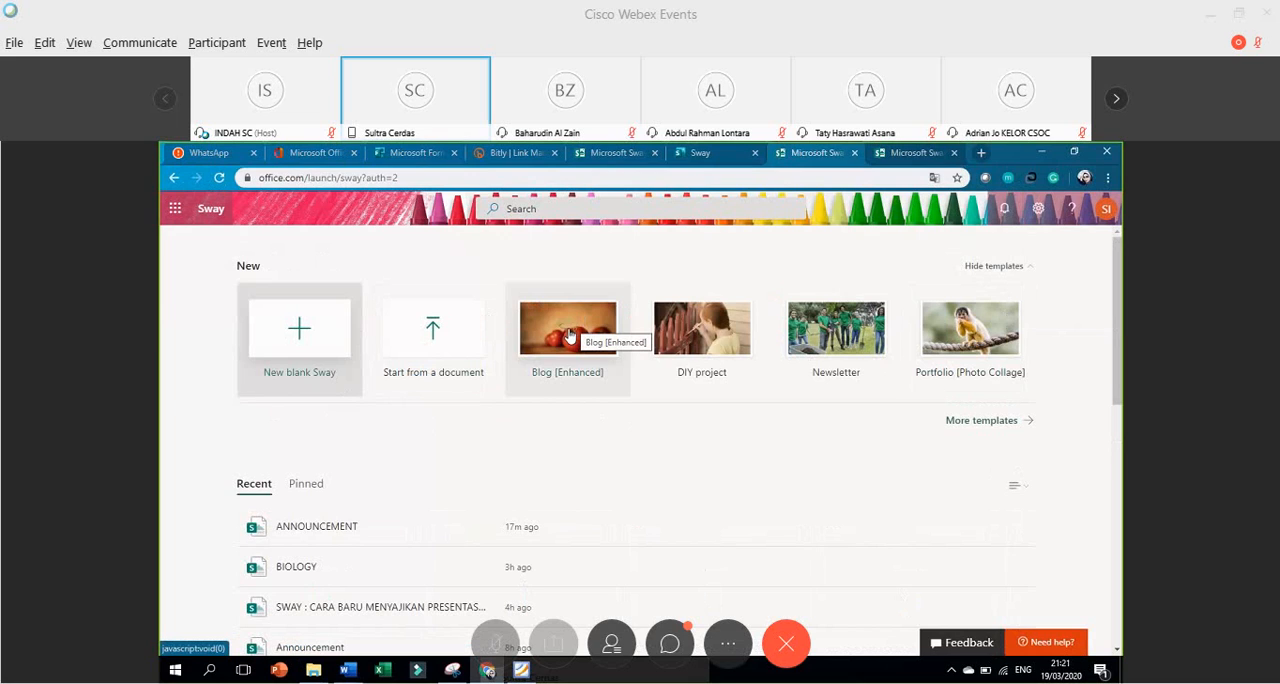
{"action": "left_click", "coordinate": [568, 334]}
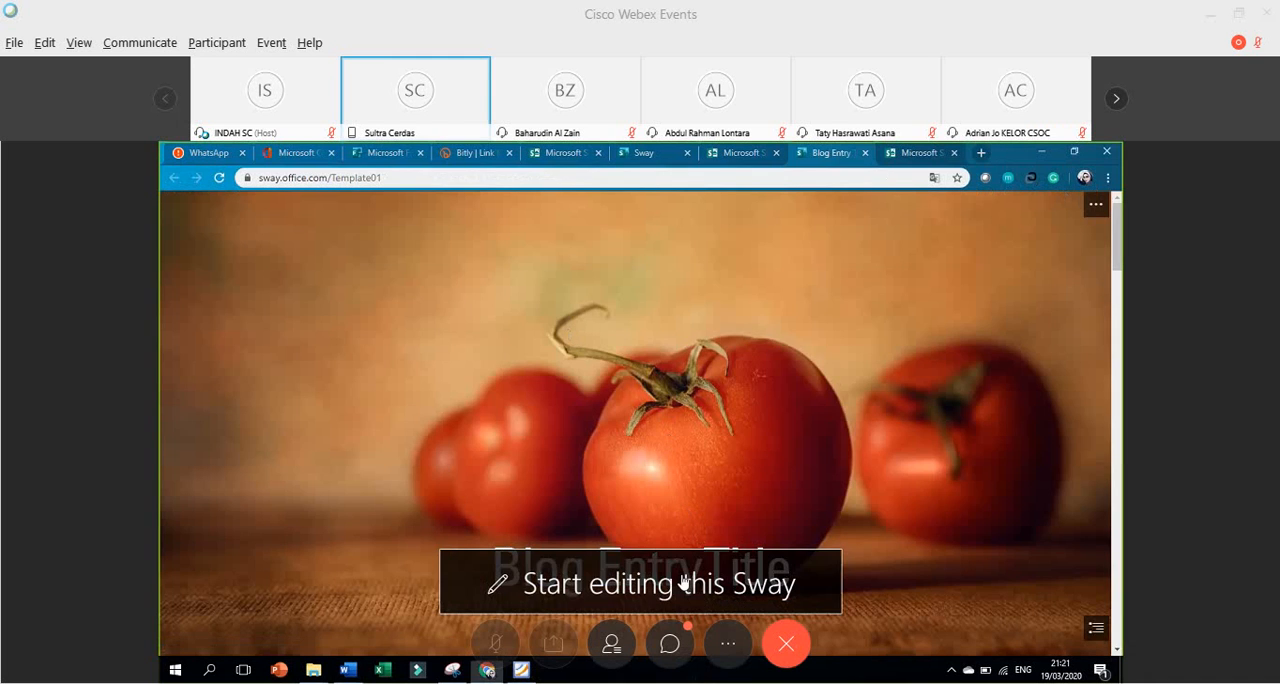
{"action": "left_click", "coordinate": [684, 582]}
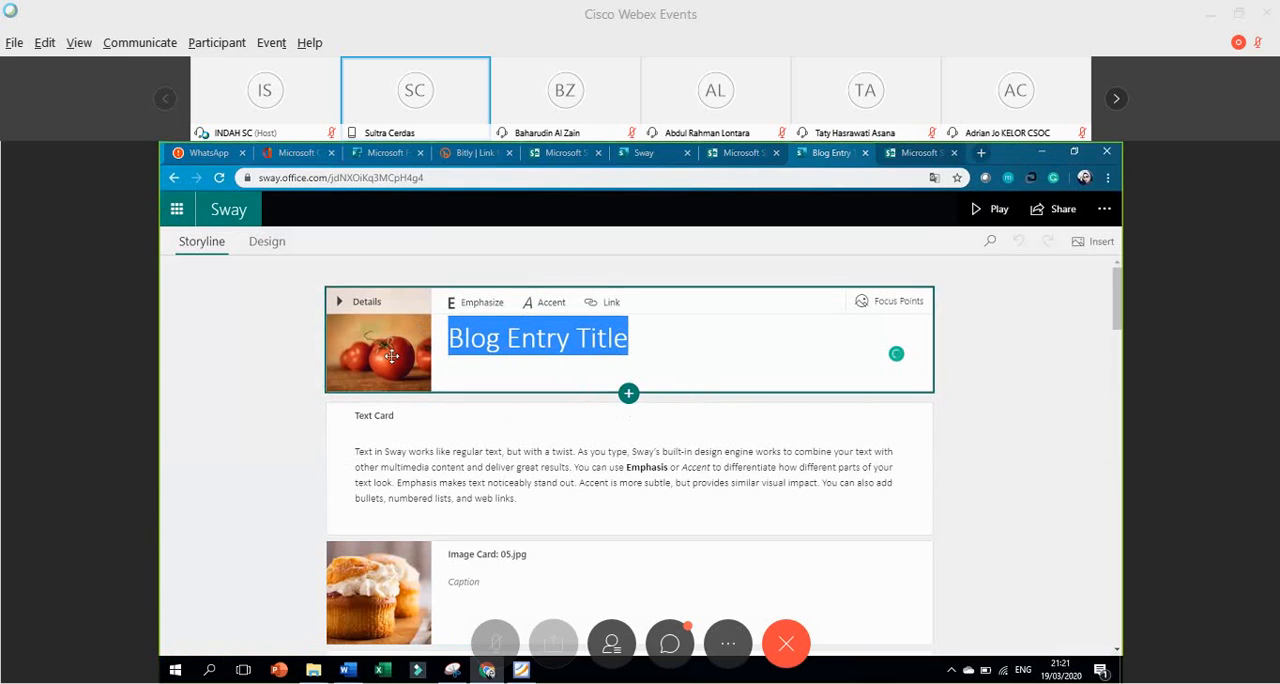
{"action": "left_click", "coordinate": [372, 584]}
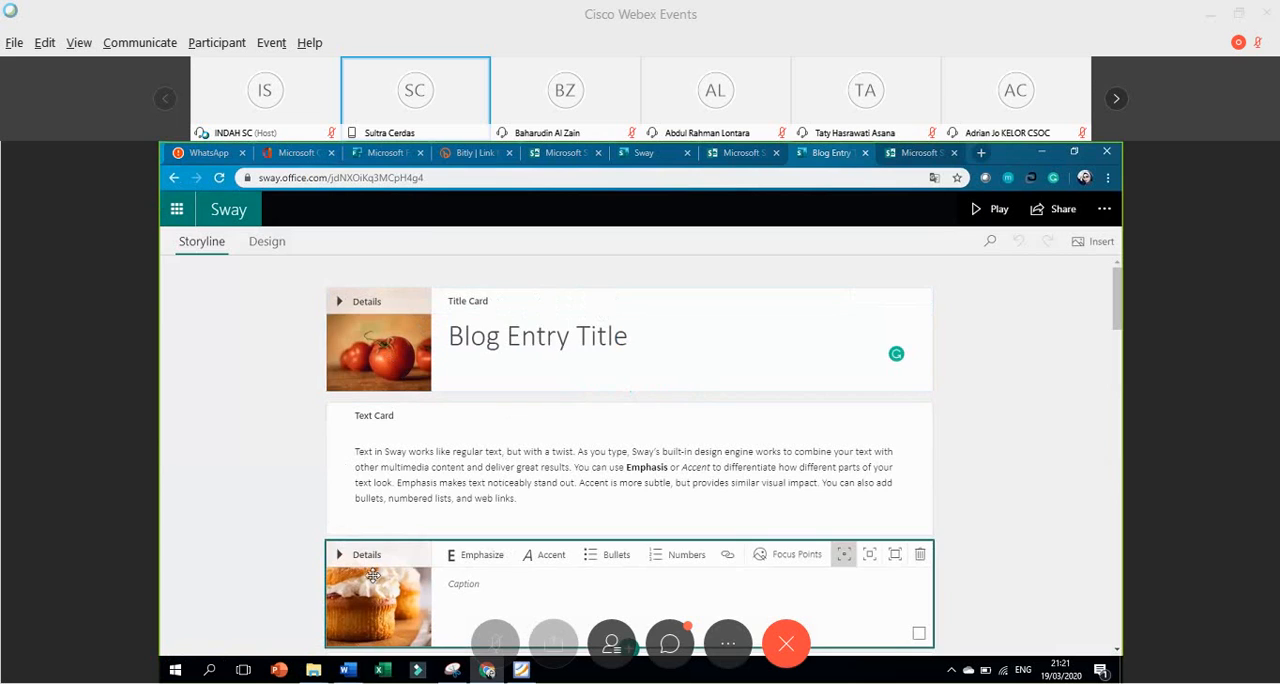